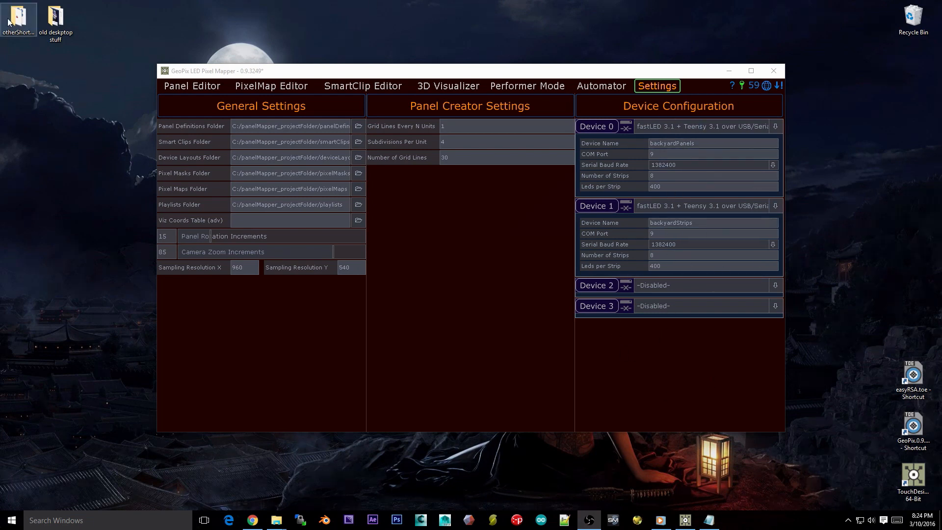
Step: Review the Panel Definitions Folder setting together with the Panel Editor's export name and output folder options
left_click(244, 122)
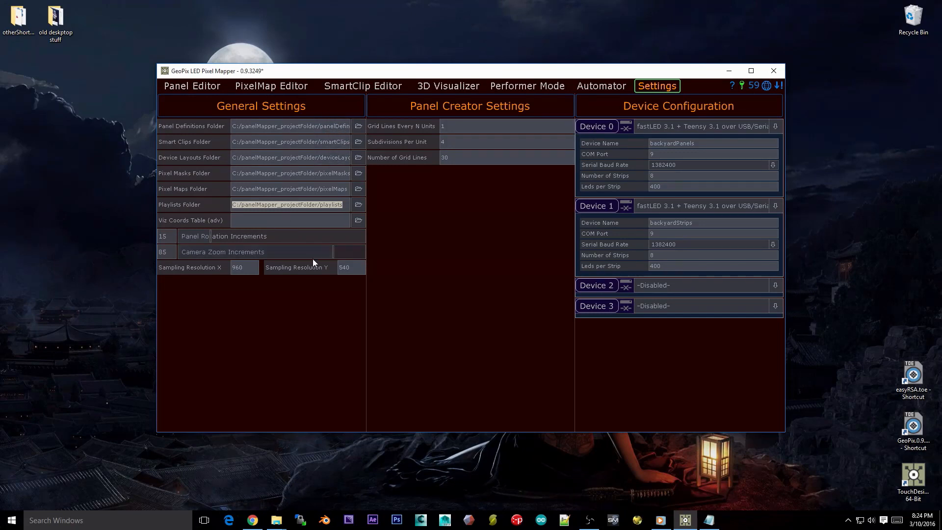
left_click(273, 86)
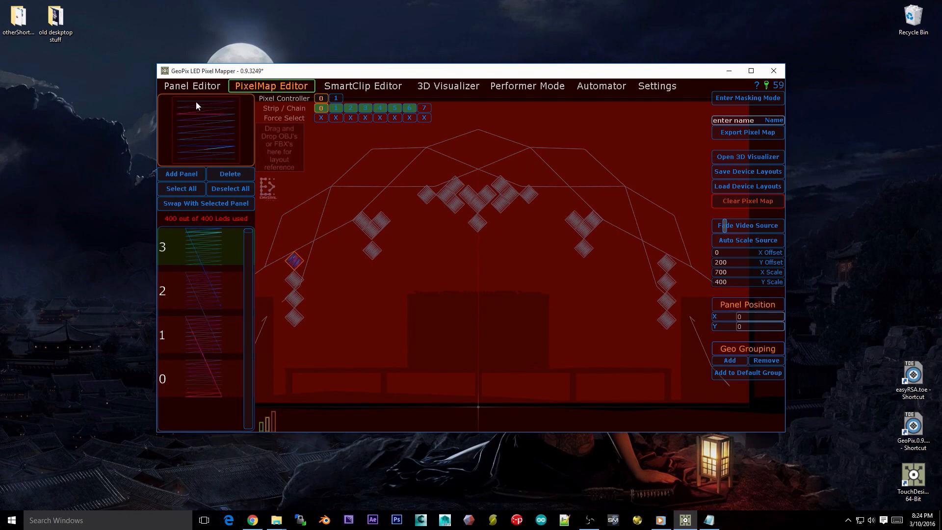
left_click(218, 89)
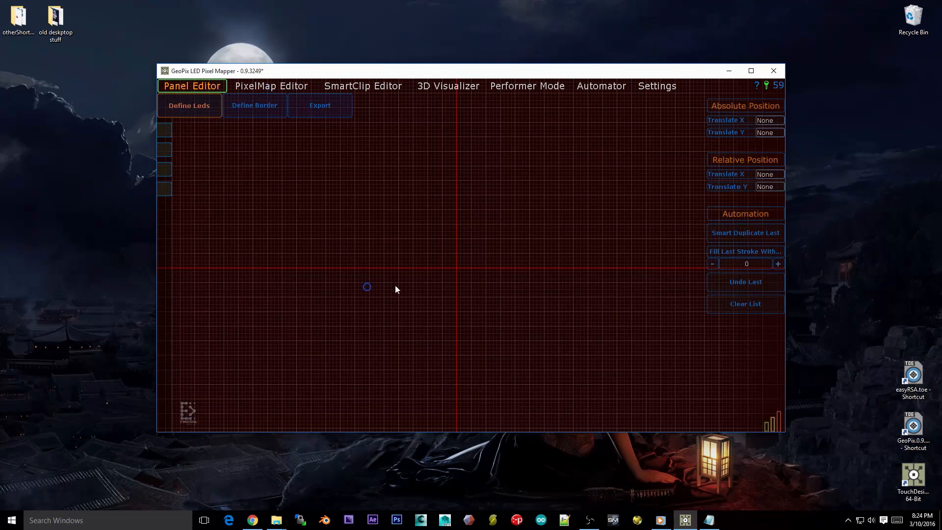
left_click(318, 112)
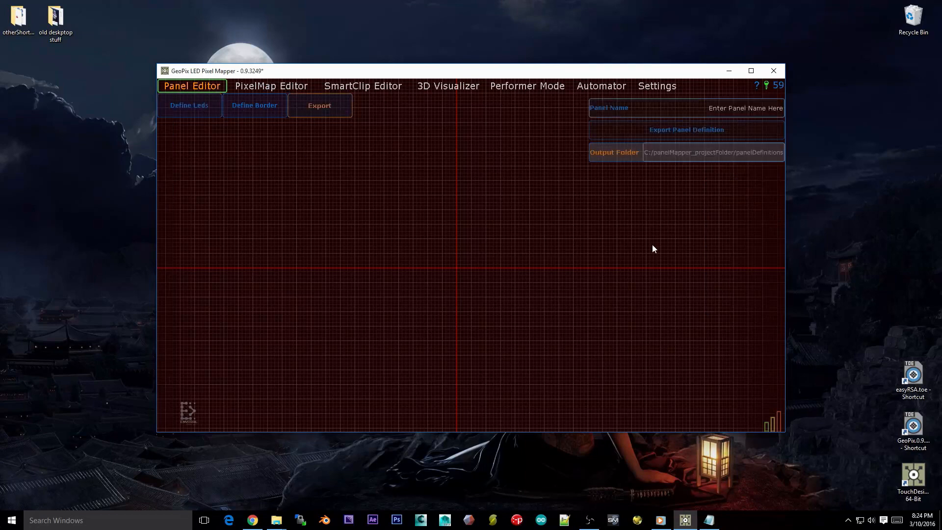
left_click(721, 107)
left_click(652, 90)
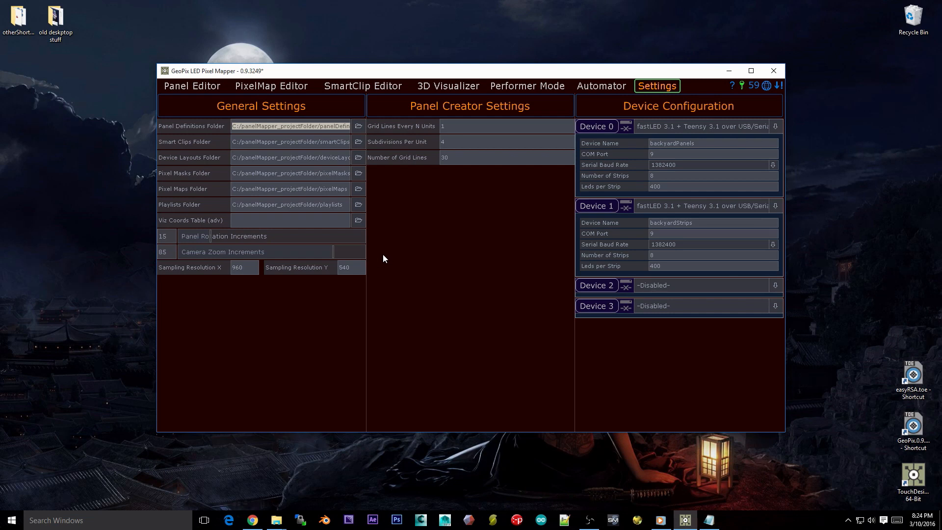
Step: Examine the Smart Clips Folder setting and the saving options in the SmartClip Editor
left_click(275, 142)
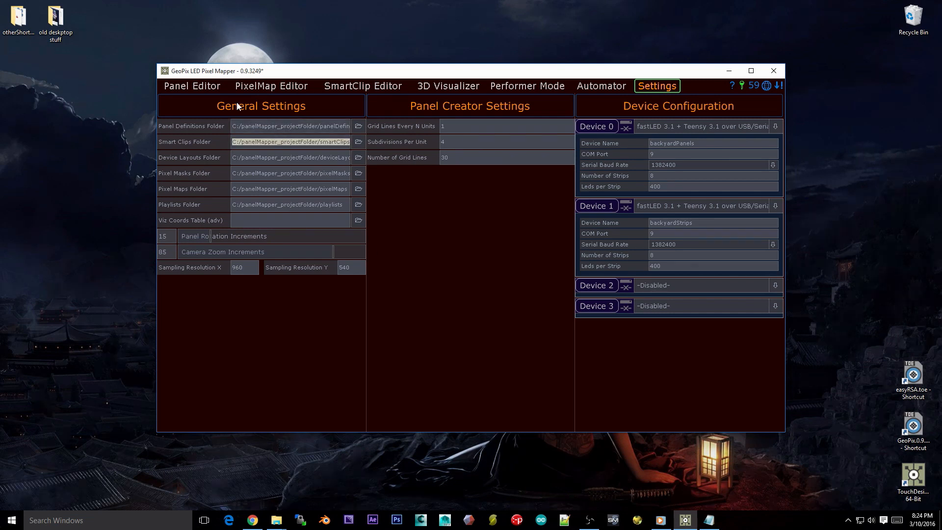
left_click(352, 90)
left_click(175, 115)
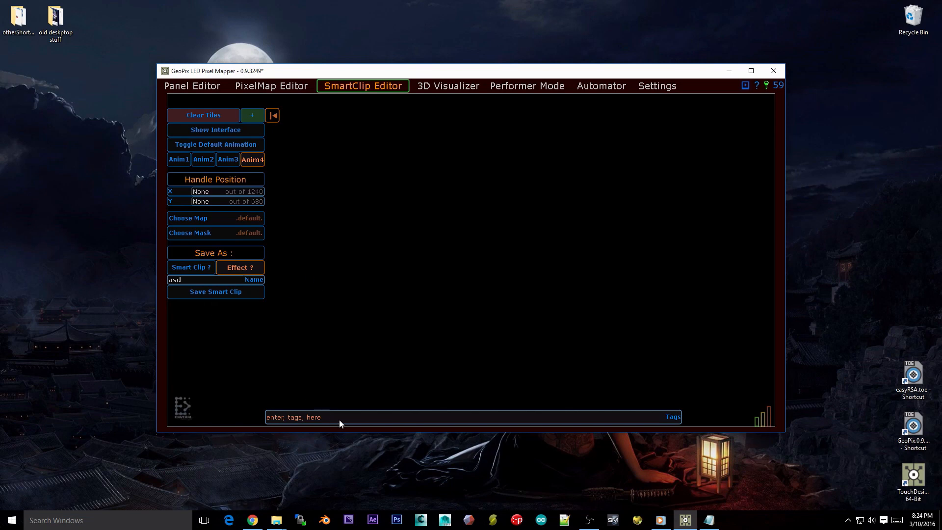
left_click(659, 88)
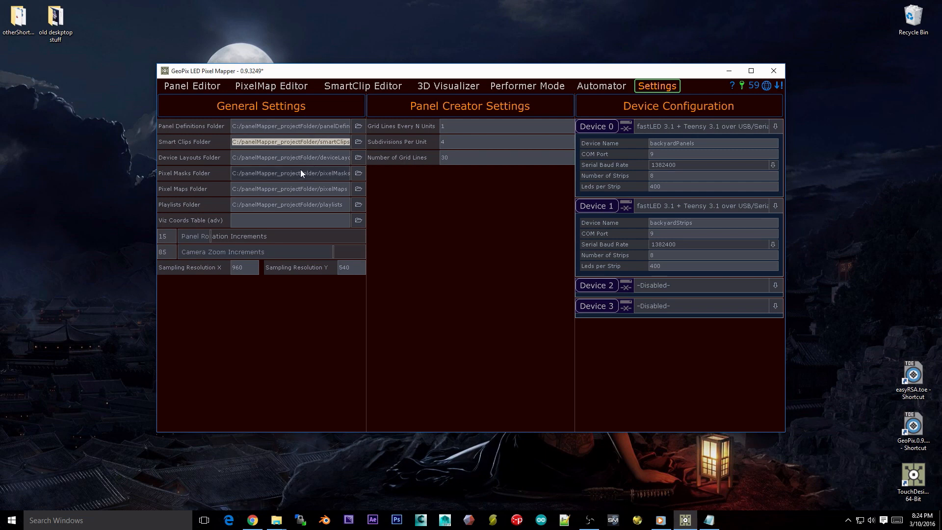
Step: Choose the APAMiniPanel definition in the PixelMap Editor and fade the video source out completely
left_click(303, 89)
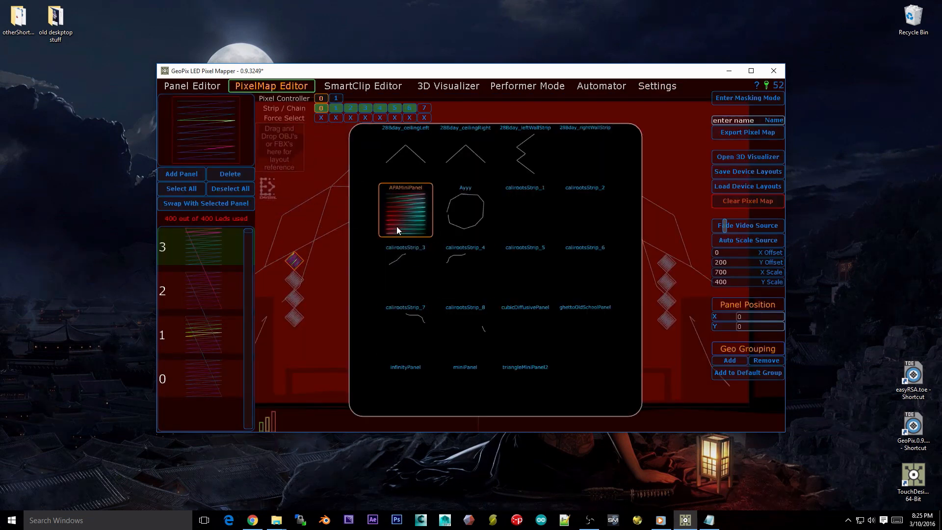
left_click(397, 225)
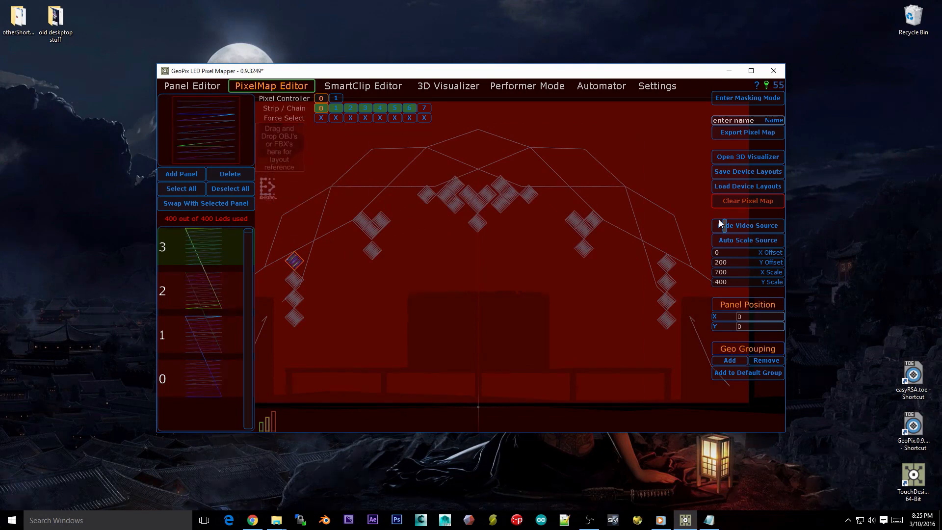
left_click_drag(722, 224, 697, 221)
scroll(532, 191, "down", 1)
scroll(535, 194, "down", 1)
scroll(697, 180, "down", 1)
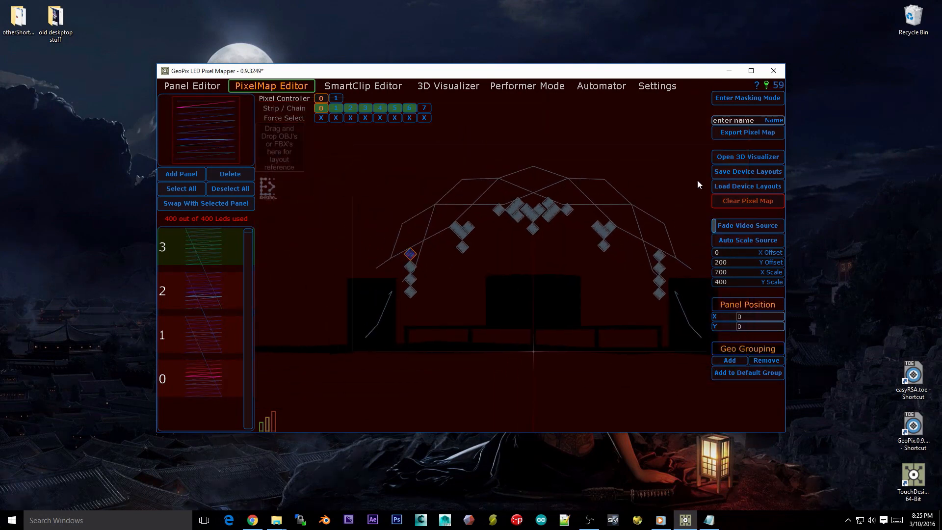
Step: Display strip 2 of pixel controller 1 in the layout
left_click(332, 99)
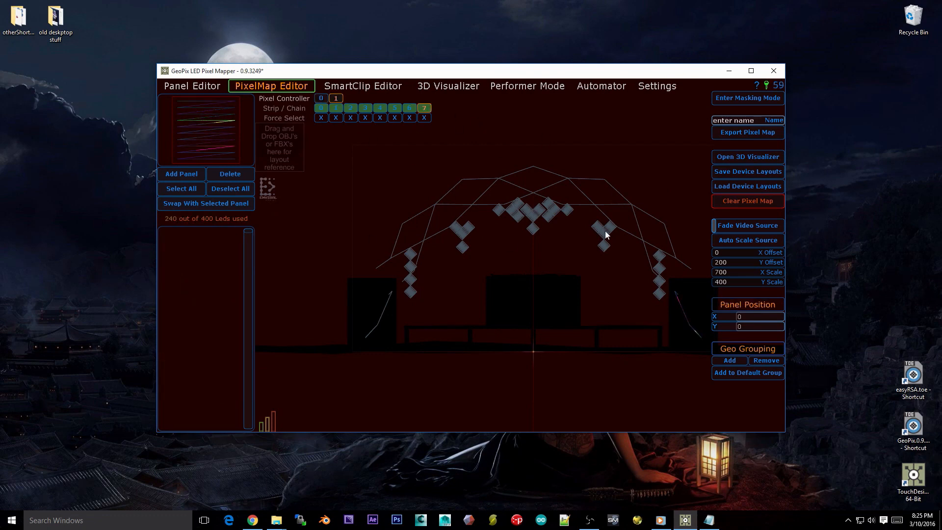
middle_click_drag(603, 236, 562, 236)
left_click(351, 110)
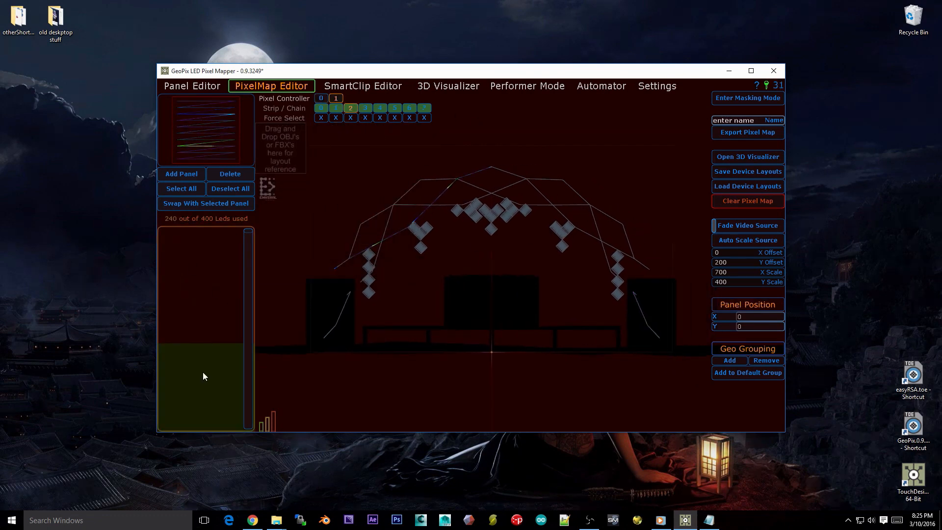
Step: Select panels 0, 1 and 2 on strip 0 of pixel controller 0
left_click(322, 99)
left_click(324, 107)
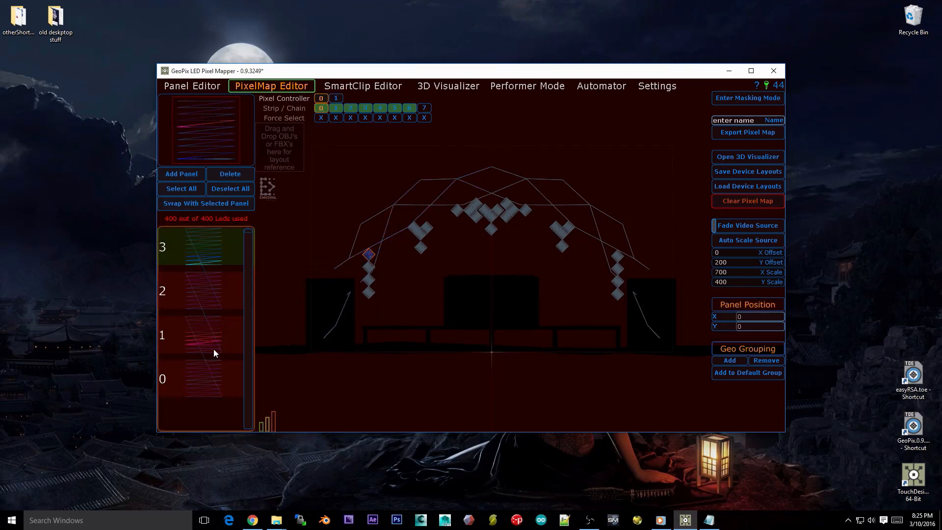
left_click(211, 368)
left_click(214, 333, "shift")
left_click(231, 289)
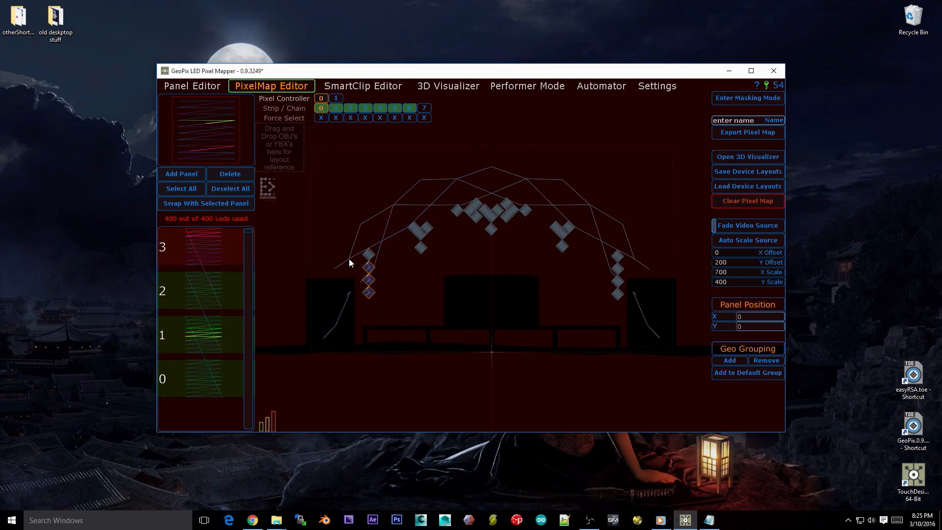
mouse_move(483, 166)
middle_mouse_down()
mouse_move(504, 160)
mouse_move(486, 175)
middle_mouse_up()
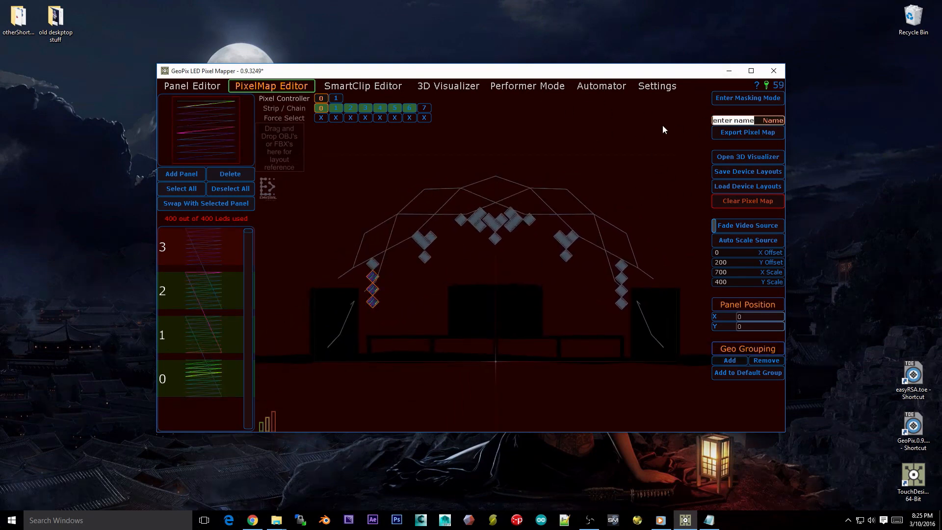
Step: Examine the Device 0 and Device 1 names in the settings and return to the pixel map layout
left_click(659, 87)
left_click(680, 142)
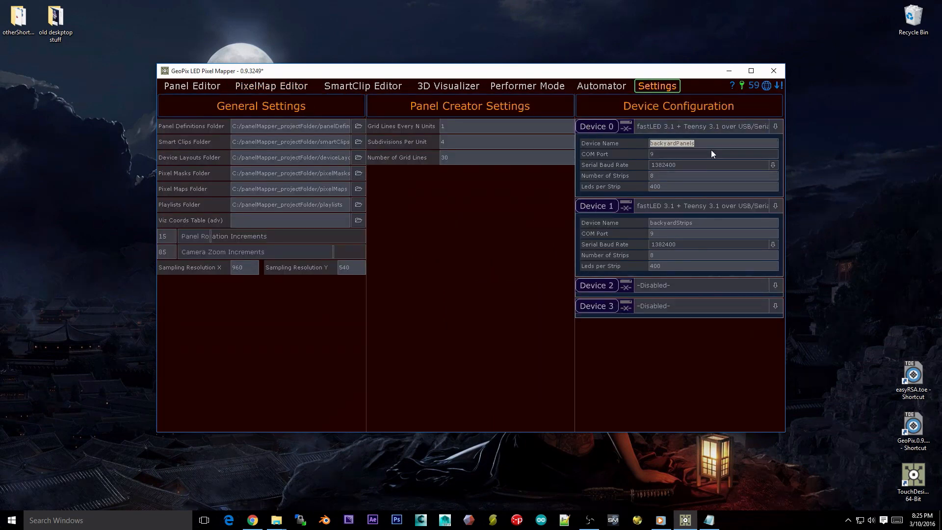
left_click(688, 224)
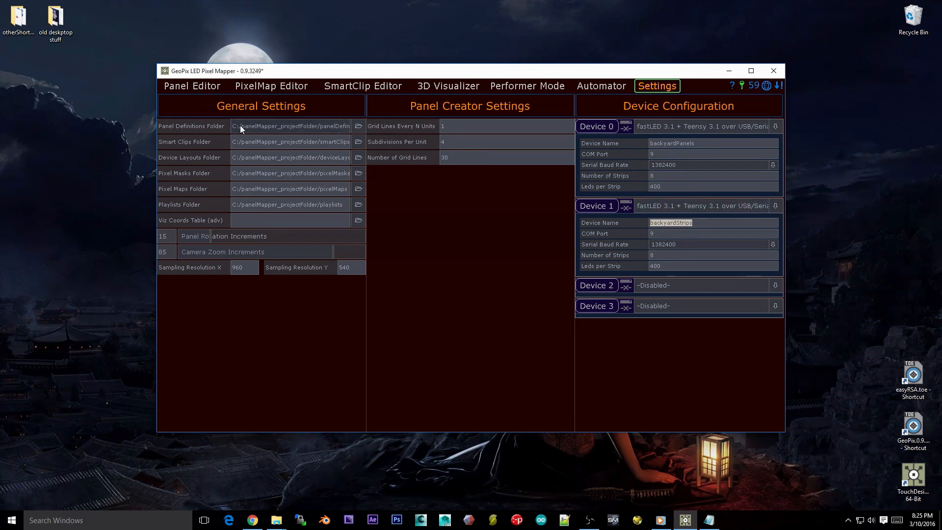
left_click(286, 85)
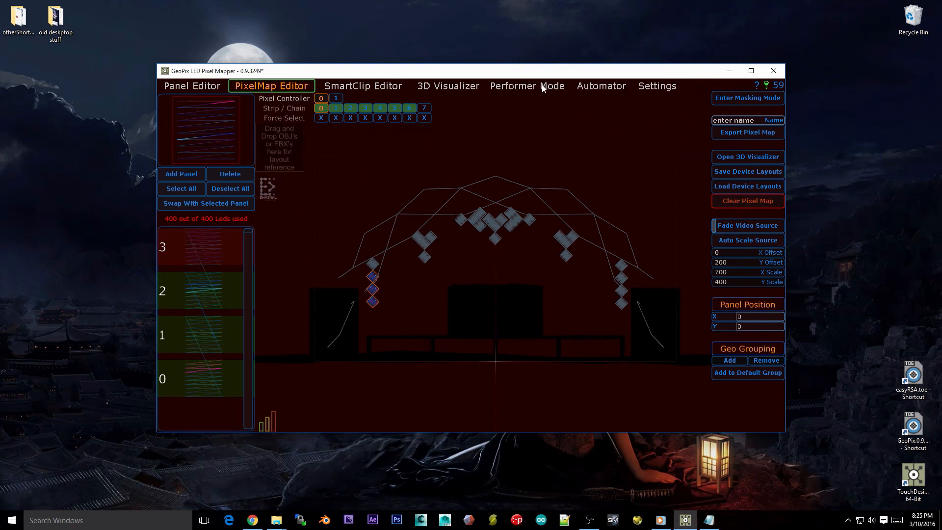
Step: Replace the Device Layouts Folder path in the general settings with 1
left_click(658, 87)
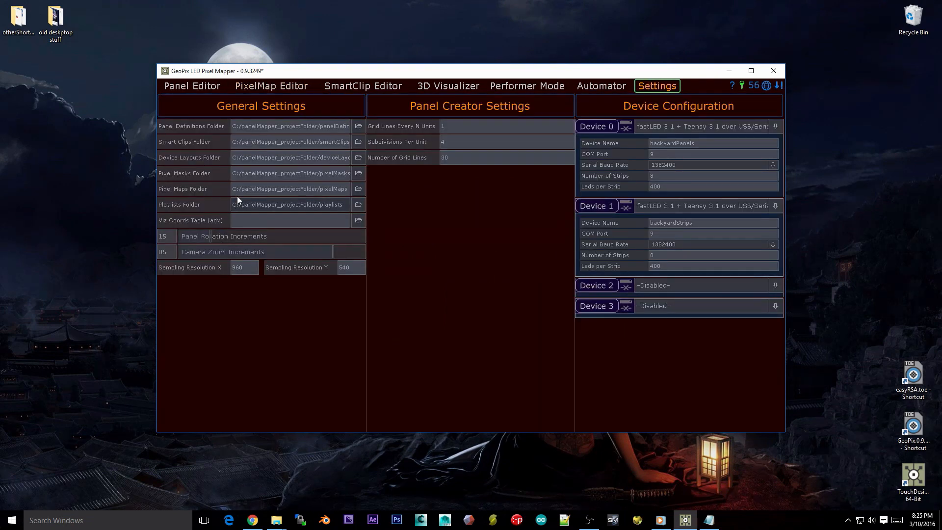
left_click(299, 158)
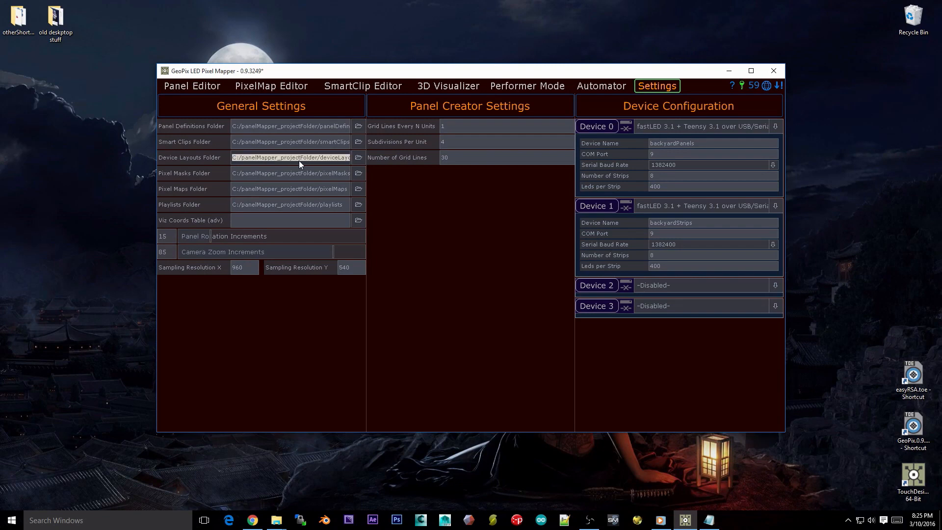
type("1")
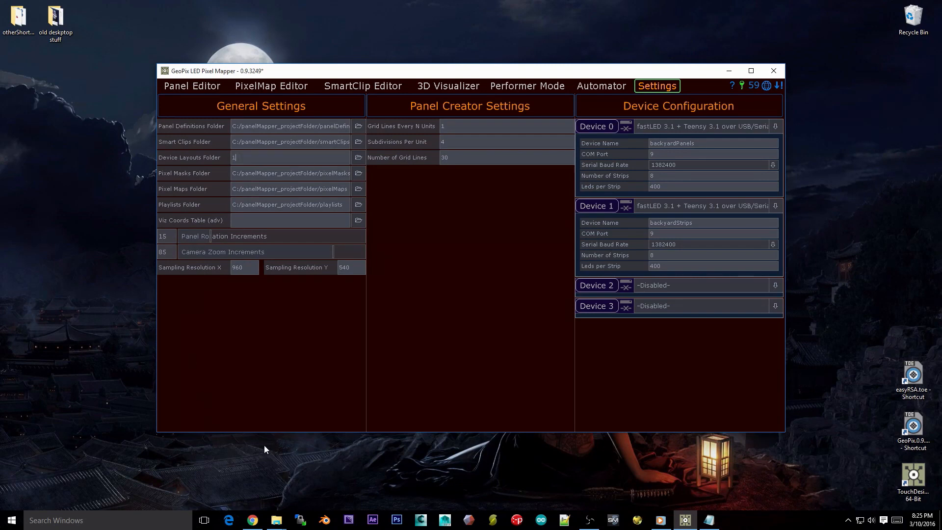
Step: Switch to File Explorer's deviceLayouts folder and inspect the device number prefix of the 0_backyardPanels folder
left_click(276, 520)
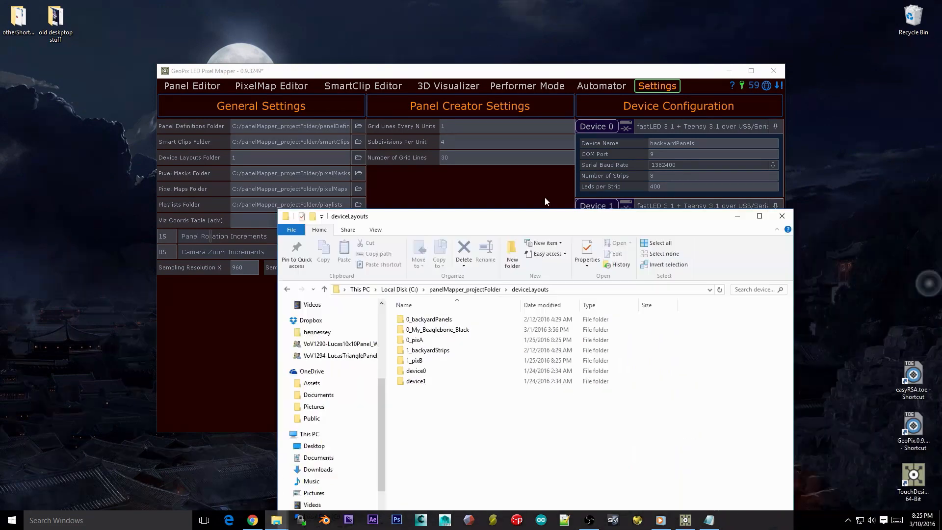
left_click_drag(556, 218, 629, 126)
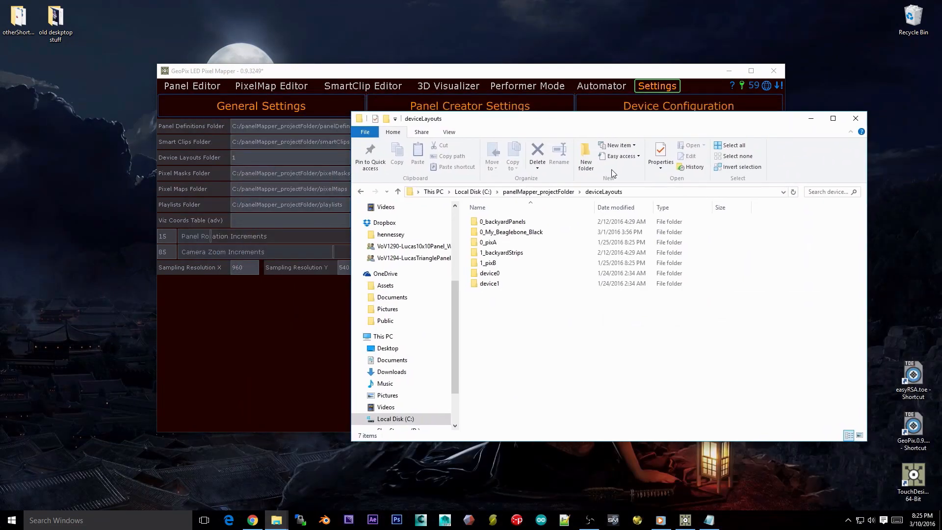
left_click(510, 232)
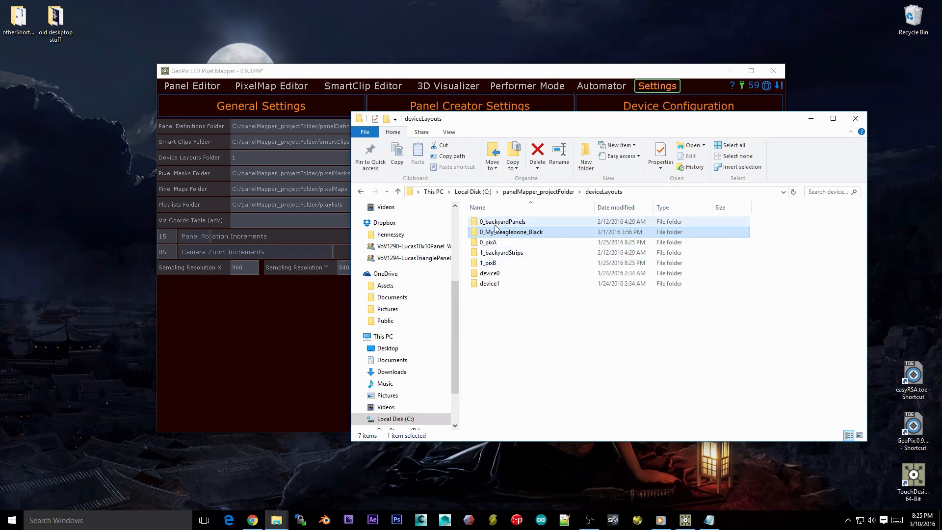
left_click(497, 225)
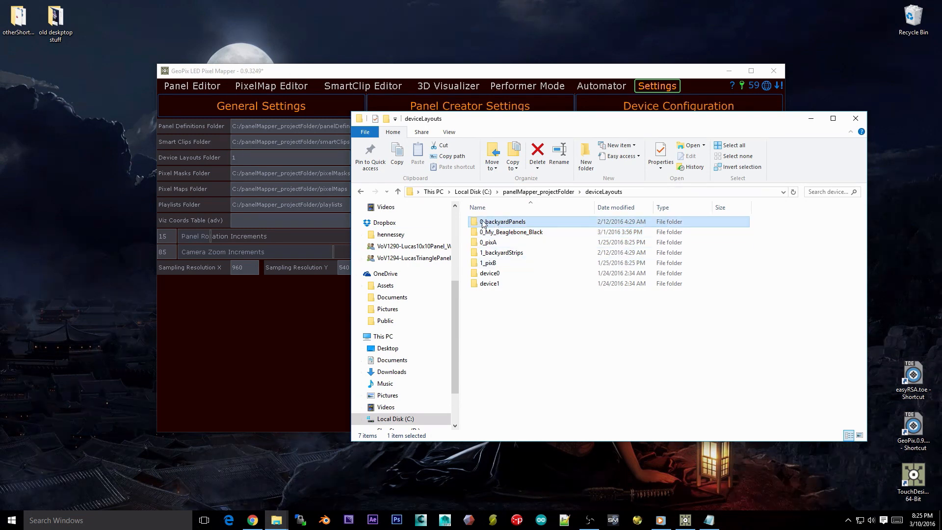
left_click(483, 224)
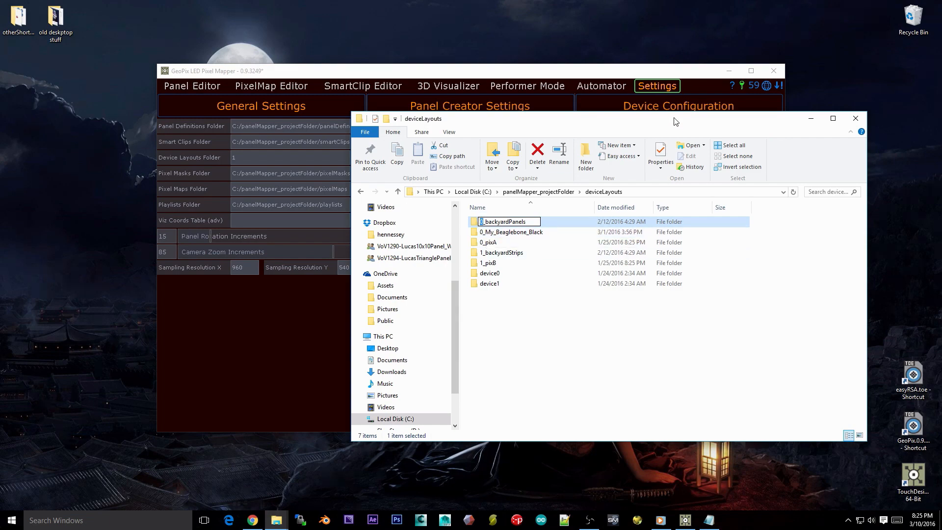
Step: Compare the name part of the 0_backyardPanels folder with Device 0's Device Name in GeoPix
left_click_drag(676, 121, 707, 174)
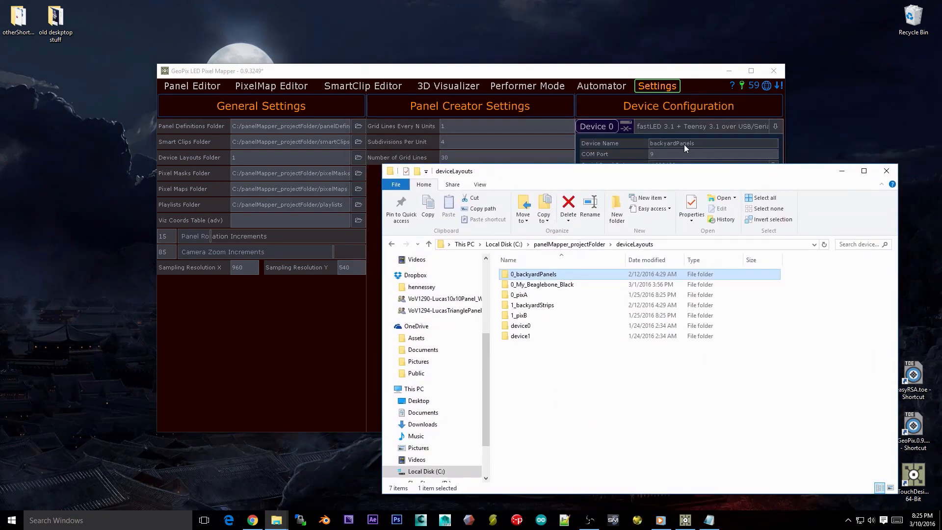
left_click(718, 143)
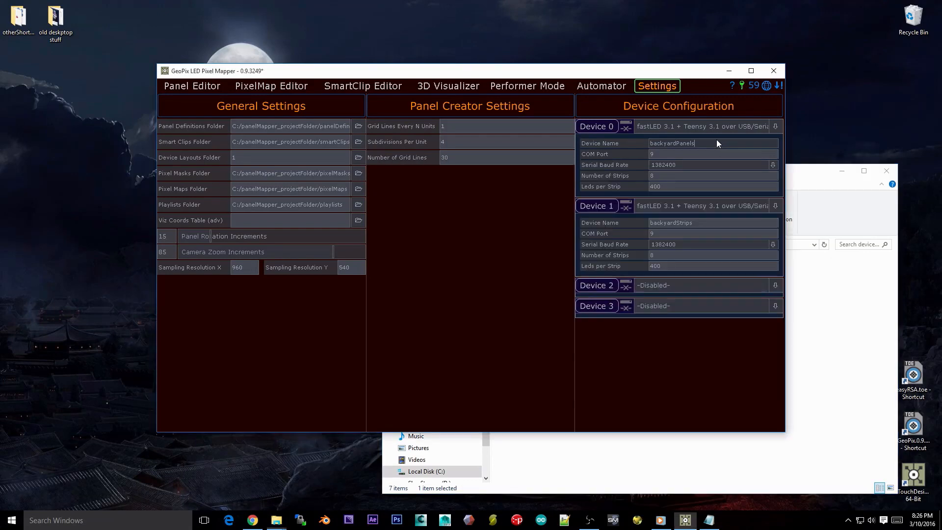
left_click(813, 168)
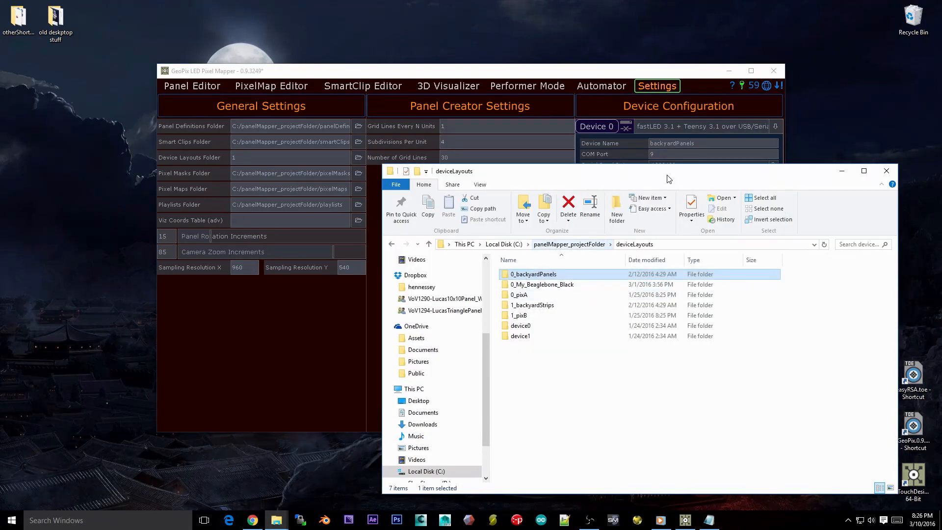
left_click(547, 276)
key("ctrl+c")
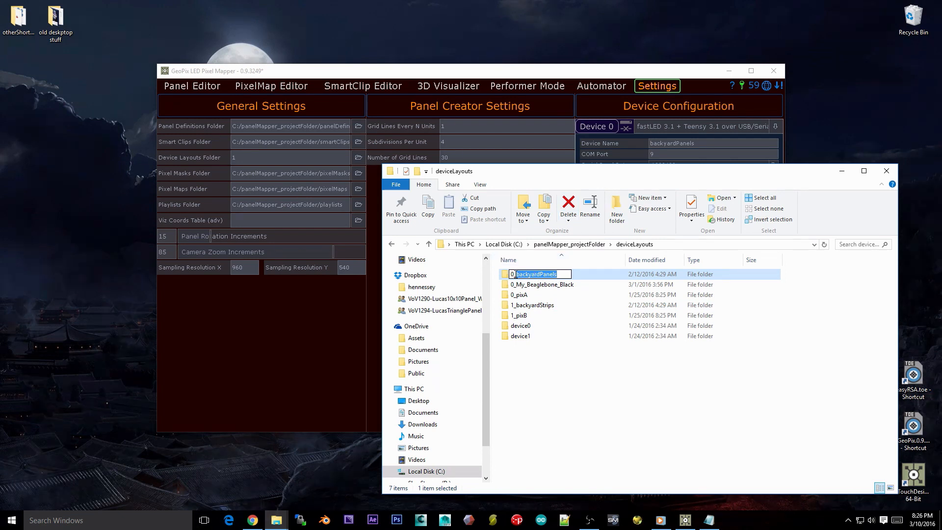
left_click(690, 143)
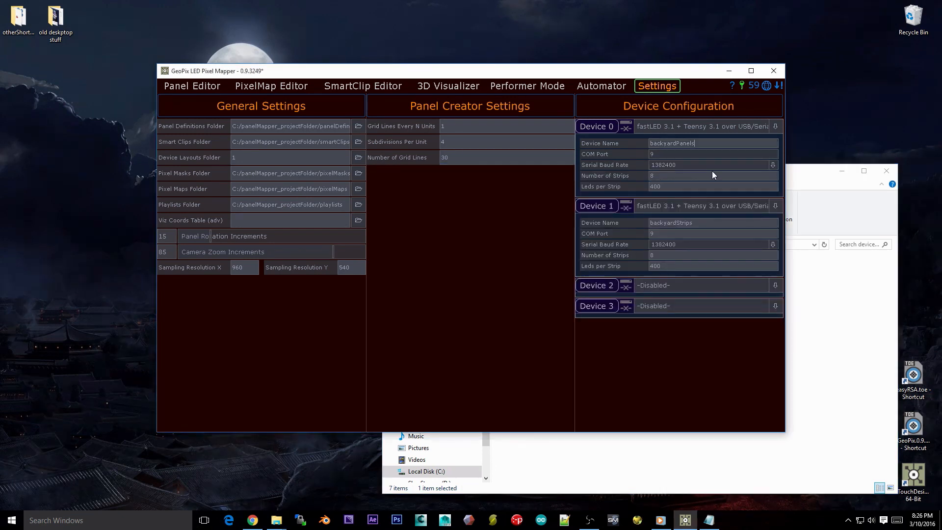
left_click(299, 87)
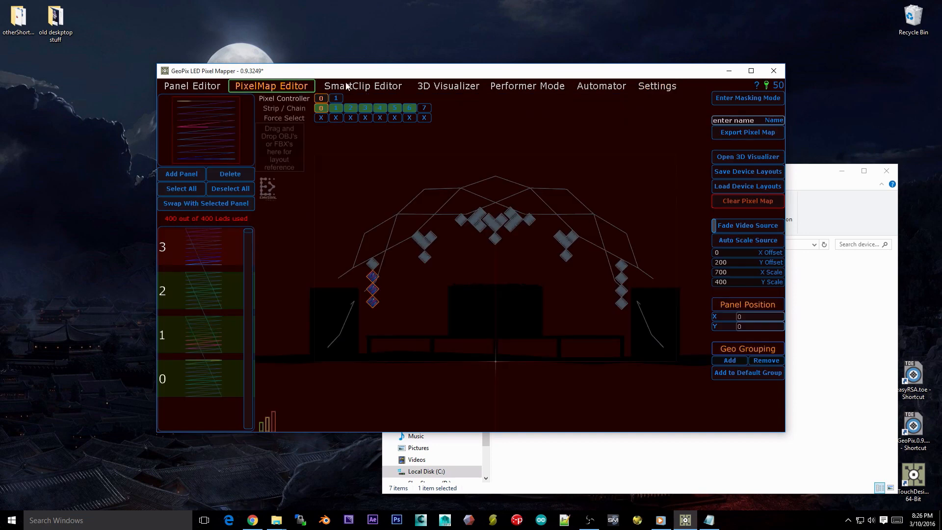
left_click(347, 86)
left_click(309, 88)
Step: Set the Device Layouts Folder to C:\panelMapper_projectFolder\deviceLayouts, using the path copied from File Explorer
left_click(660, 87)
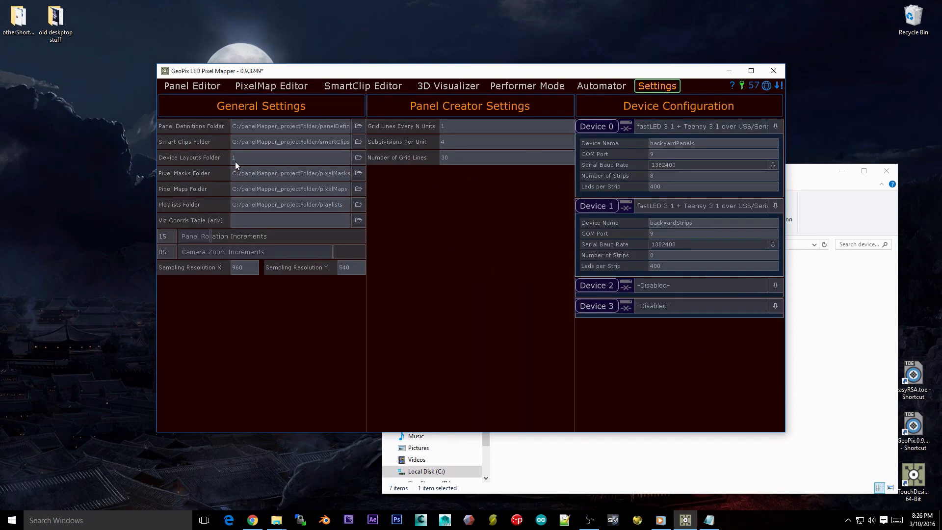
left_click_drag(234, 161, 161, 151)
key("ctrl+v")
key("alt+Tab")
key("alt+d")
key("ctrl+c")
left_click(289, 157)
key("ctrl+v")
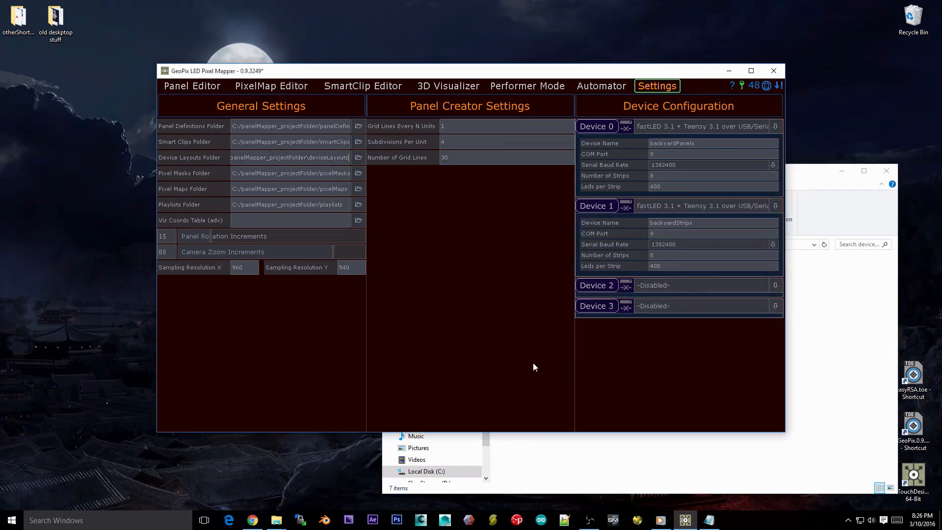
Step: Set the Device Layouts Folder to C:/panelMapper_projectFolder/deviceLayouts by choosing that folder in the folder browser
left_click(262, 173)
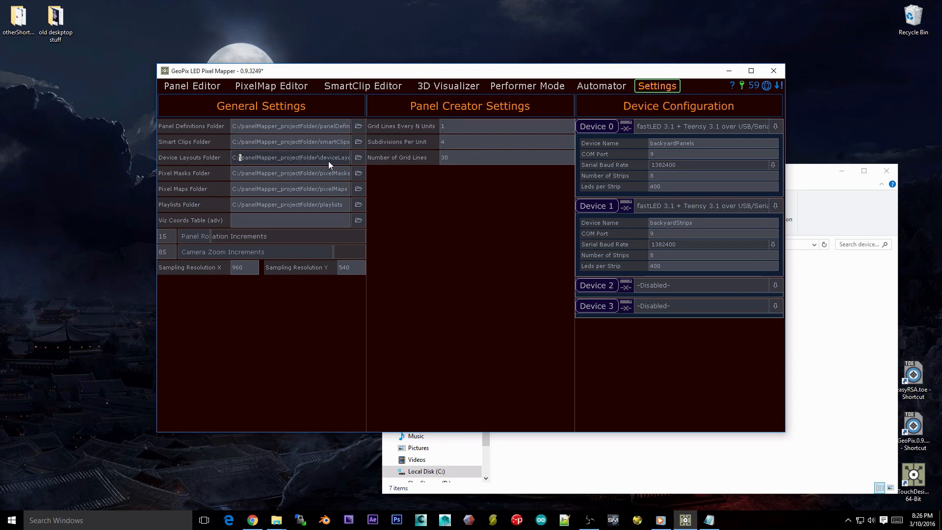
left_click(360, 158)
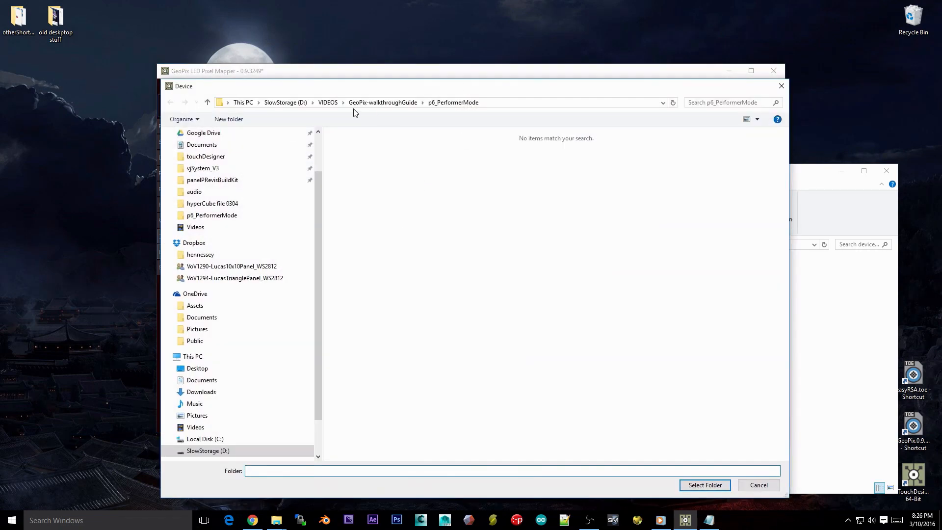
left_click(243, 102)
double_click(410, 237)
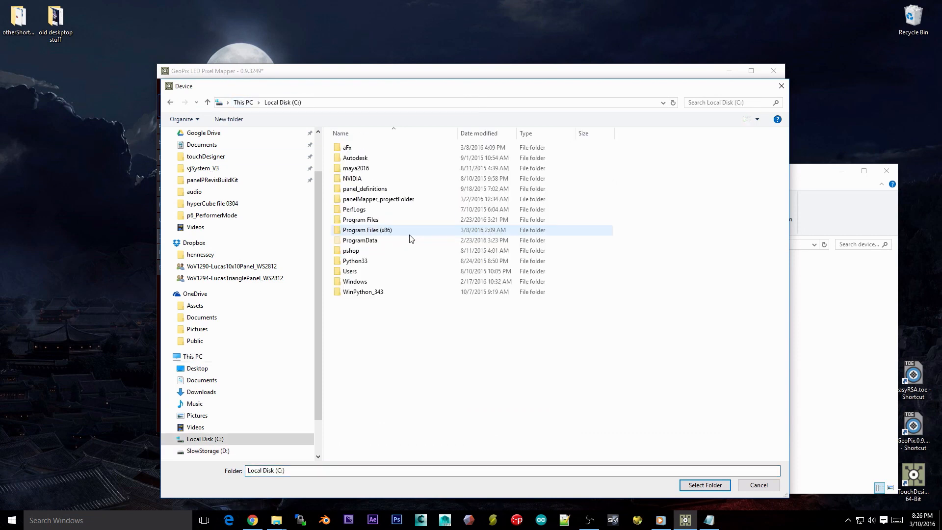
left_click(387, 190)
double_click(387, 199)
left_click(374, 152)
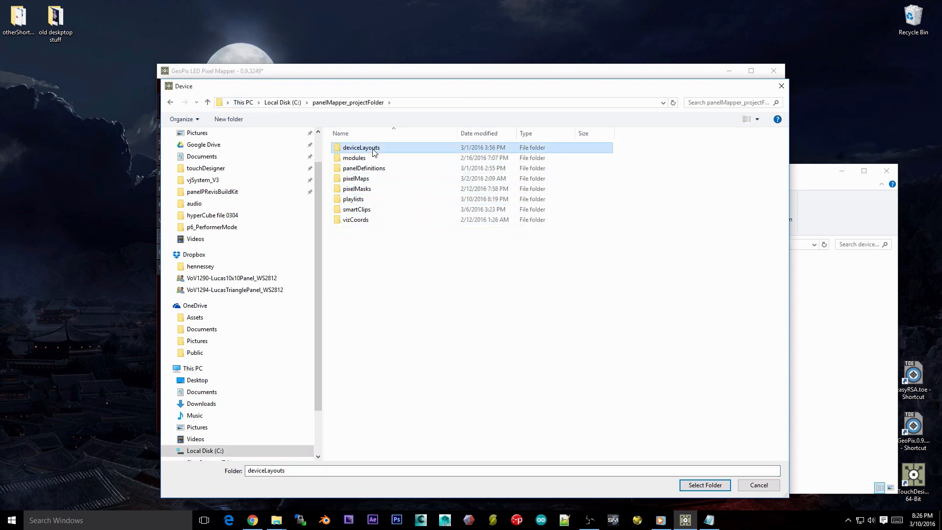
left_click(713, 485)
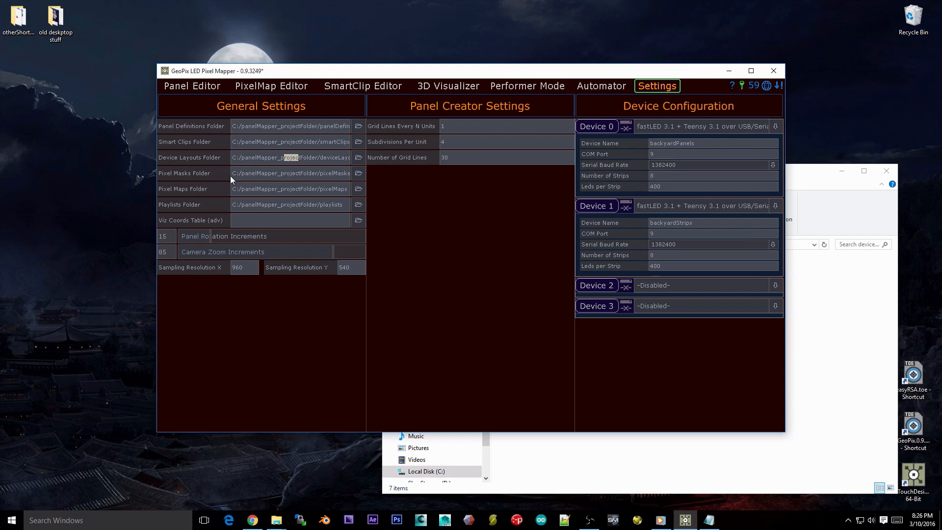
Step: Examine the mask naming and export options in the PixelMap Editor's masking mode, and relate them to the Pixel Masks Folder path in Settings
left_click(283, 87)
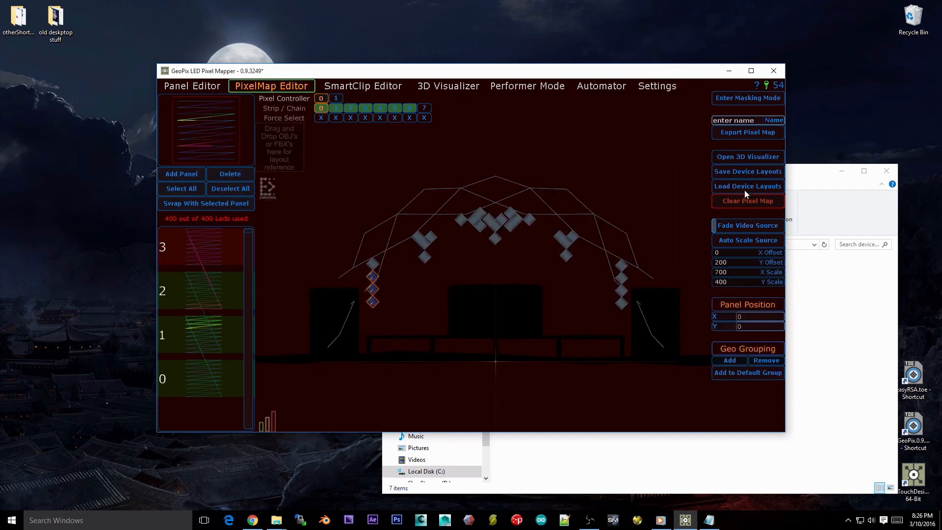
left_click(623, 94)
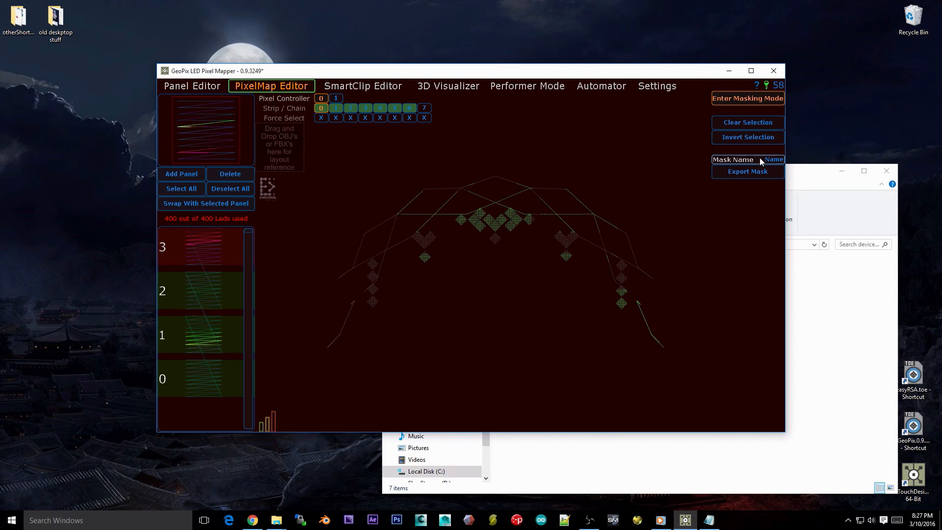
left_click(660, 87)
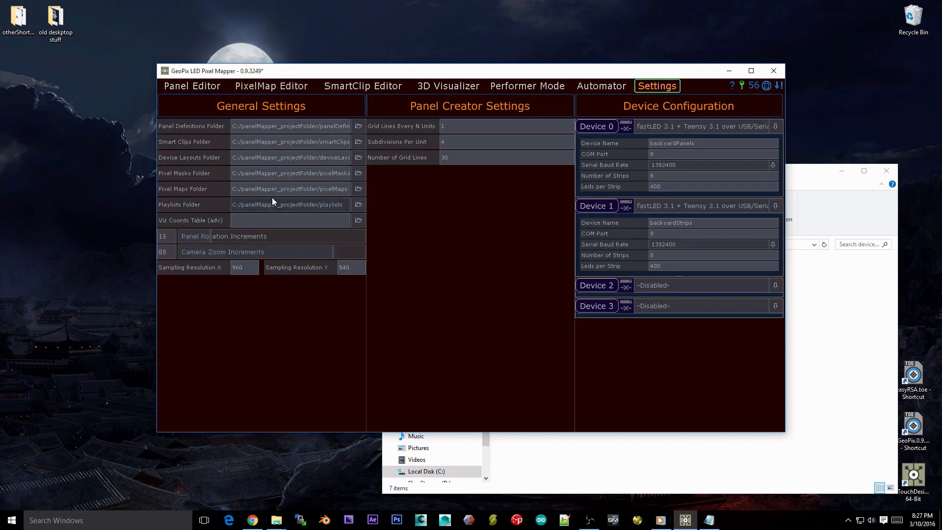
left_click_drag(249, 173, 367, 173)
left_click(293, 189)
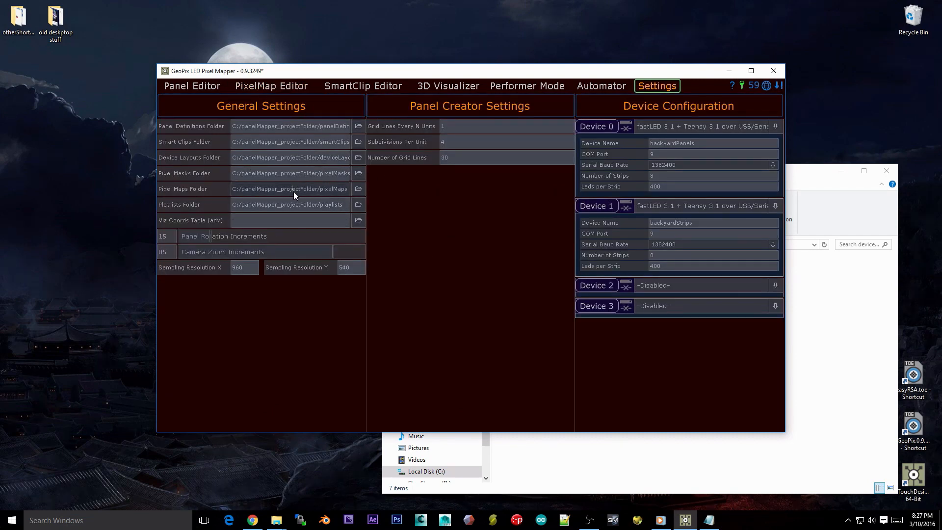
Step: Inspect the name field for pixel map export in the PixelMap Editor and relate it to the Pixel Maps Folder path
left_click(295, 88)
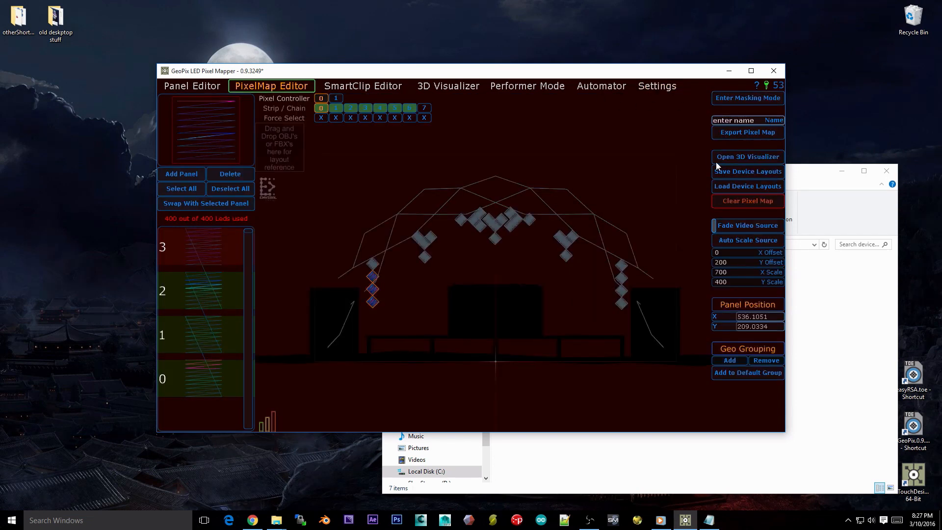
left_click(753, 122)
double_click(752, 123)
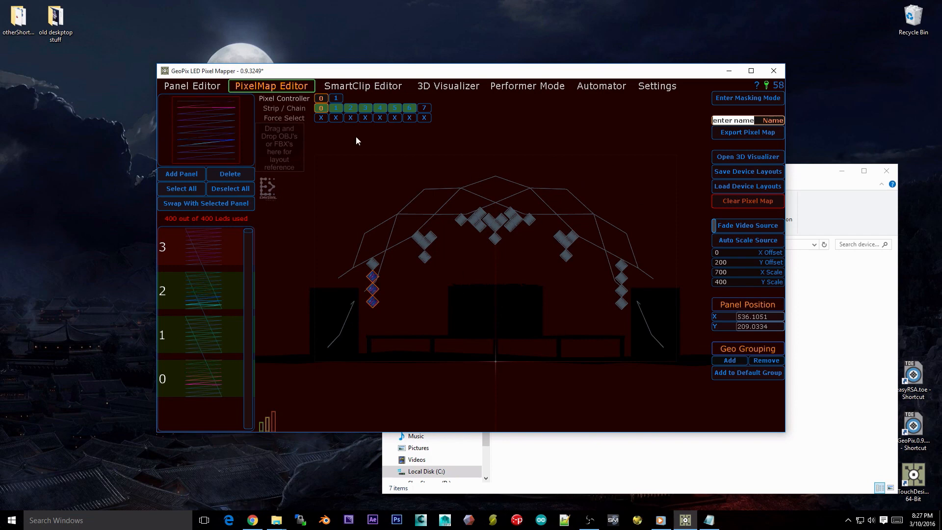
left_click(669, 87)
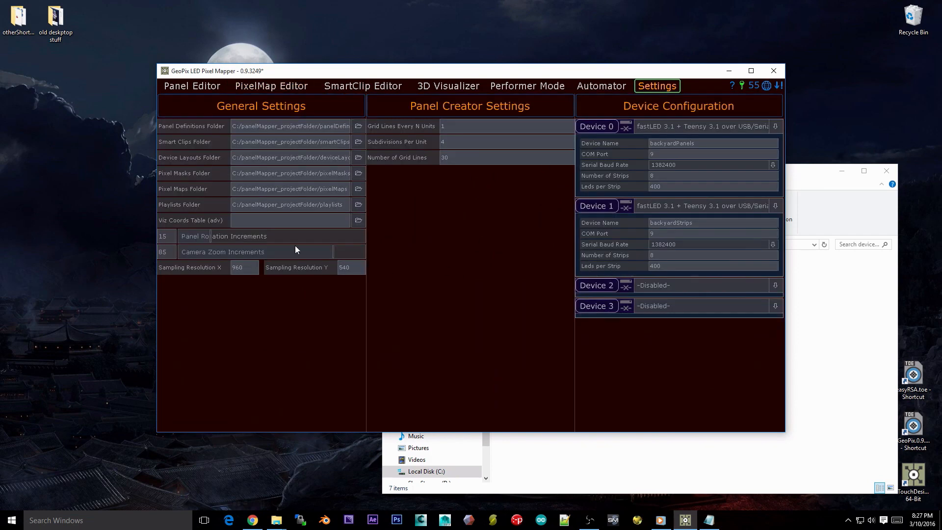
left_click(289, 189)
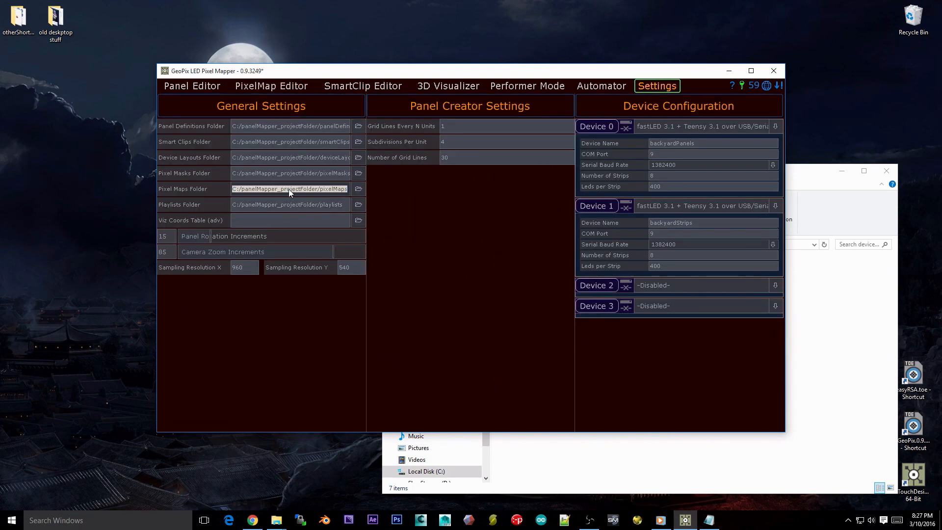
Step: Inspect the Automator's playlist load and export options and relate them to the Playlists Folder path in Settings
left_click(266, 207)
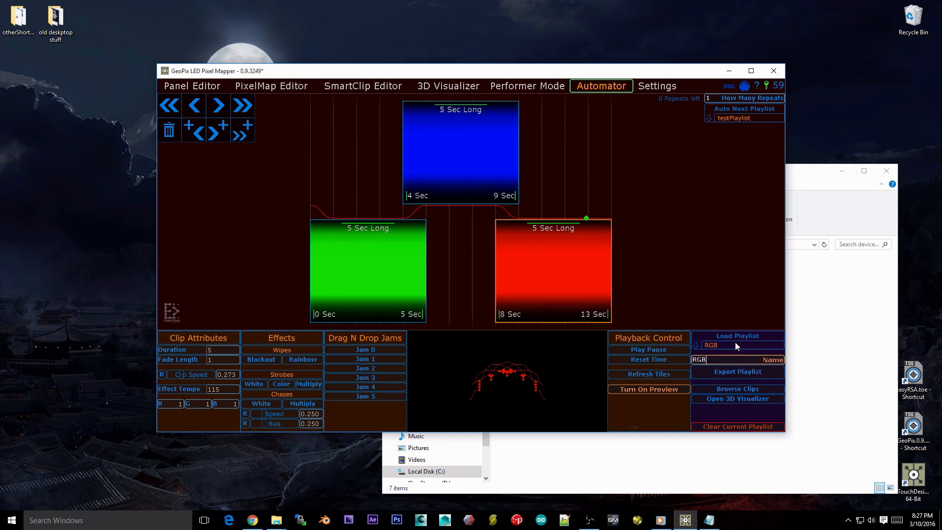
left_click(645, 88)
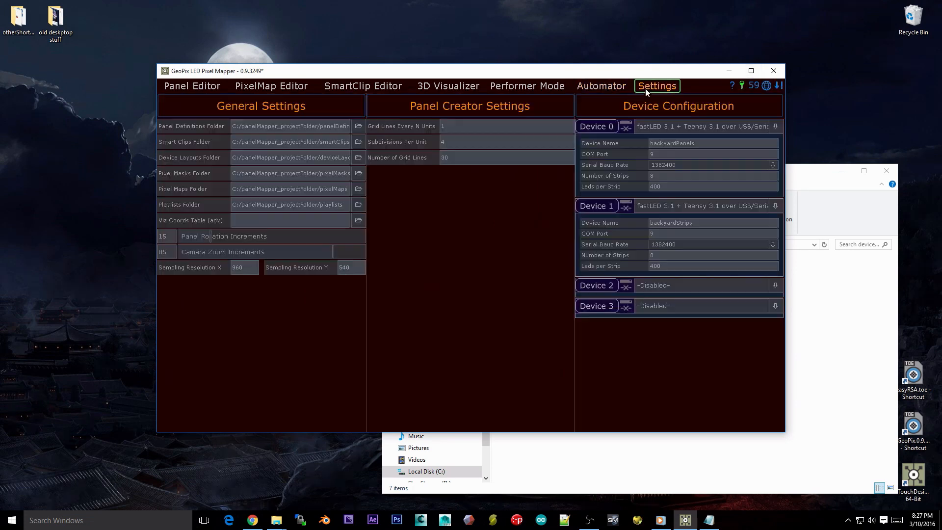
left_click(321, 208)
Step: Check the Viz Coords Table setting and examine the LED layout from several angles in the 3D Visualizer
left_click(335, 217)
left_click(464, 87)
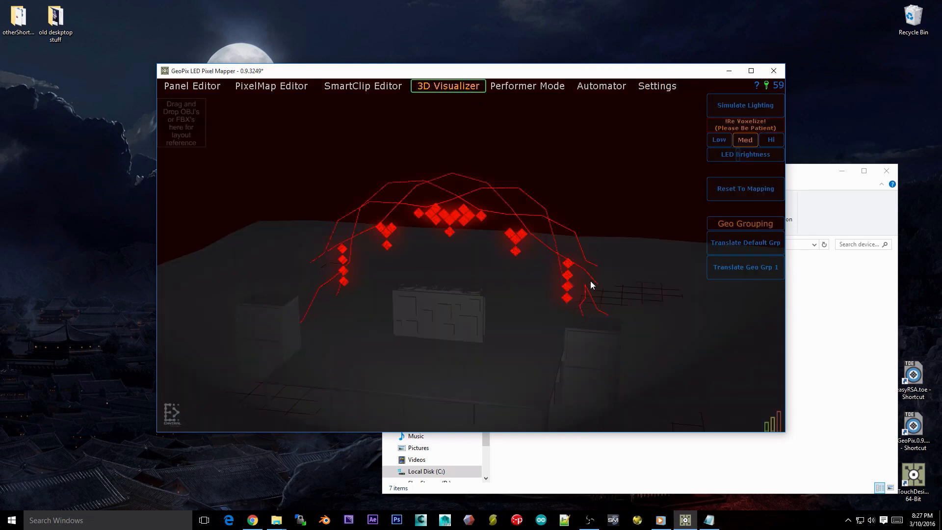
left_click_drag(591, 281, 365, 327)
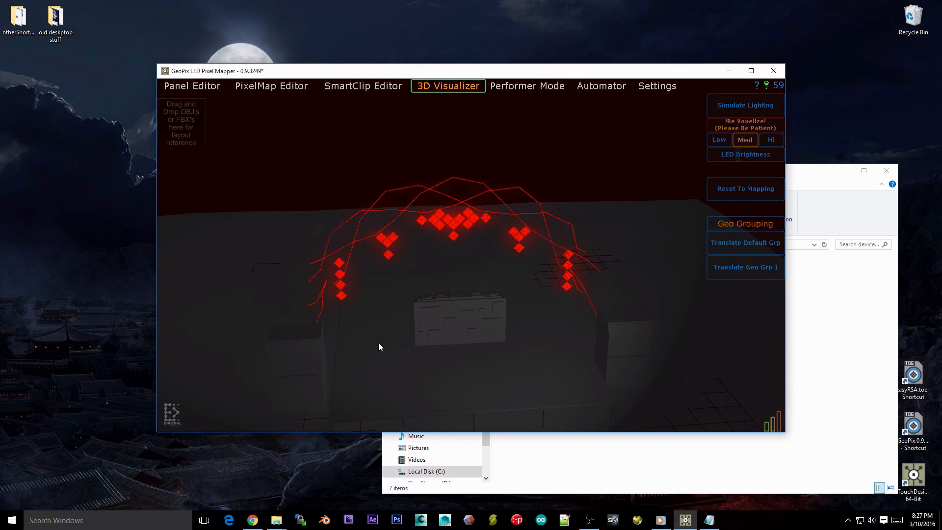
left_click_drag(352, 363, 442, 173)
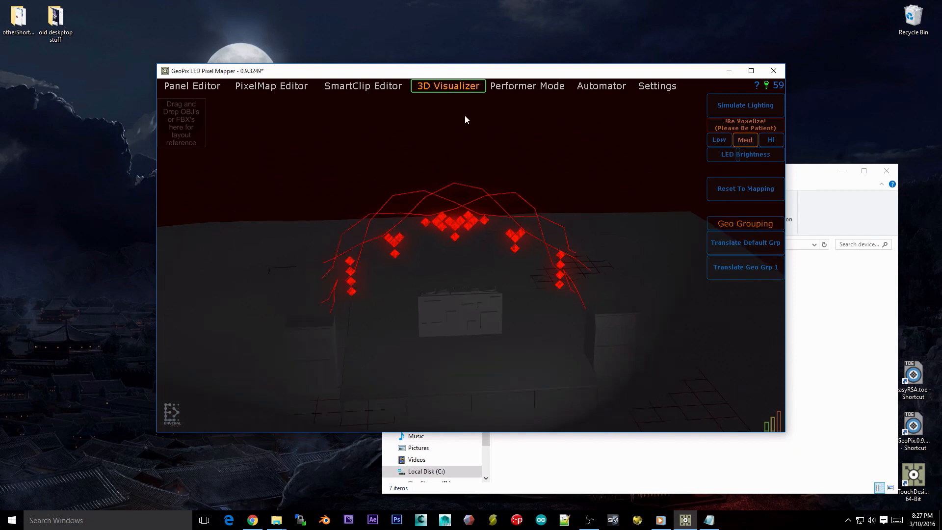
left_click_drag(395, 228, 474, 261)
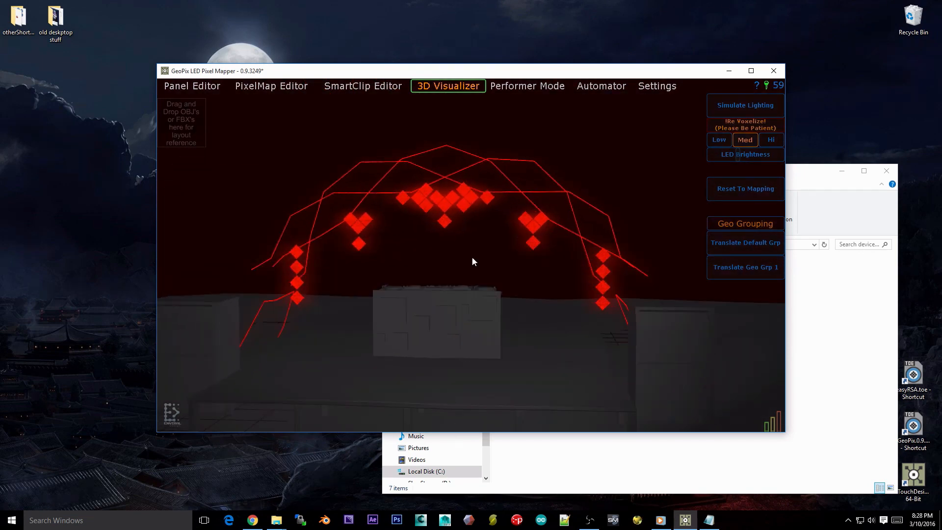
Step: Compare the Panel Editor's flat grid with the LED layout viewed from above in the 3D Visualizer
left_click(187, 87)
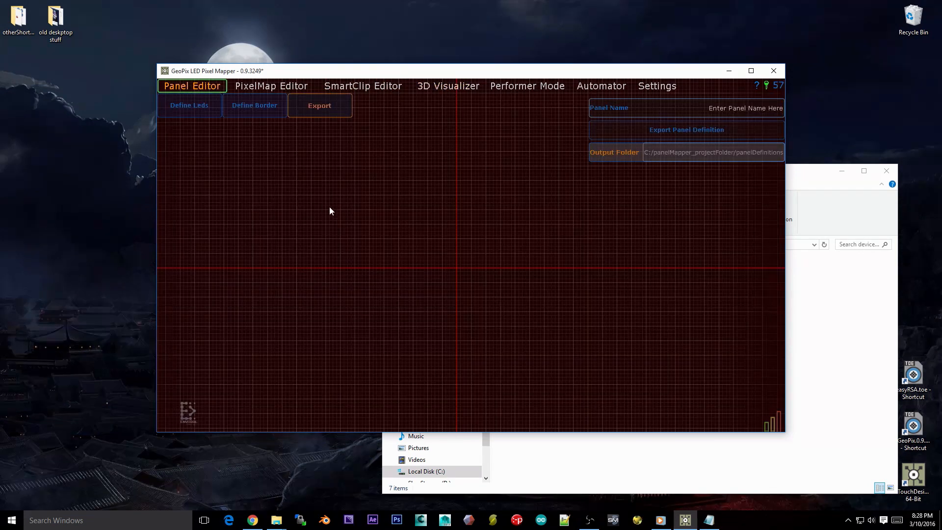
left_click(451, 87)
left_click_drag(435, 343, 486, 189)
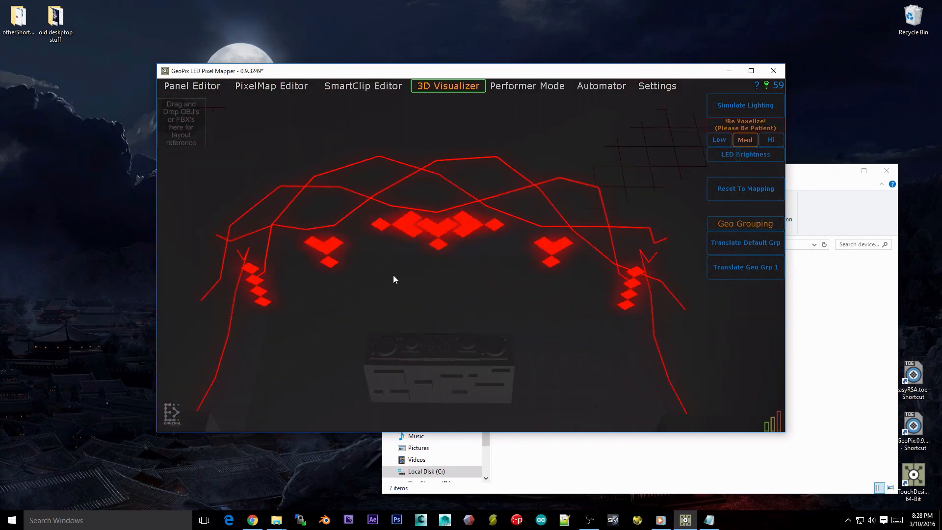
Step: Switch to File Explorer and look through the panelDefinitions folder inside panelMapper_projectFolder
left_click(812, 184)
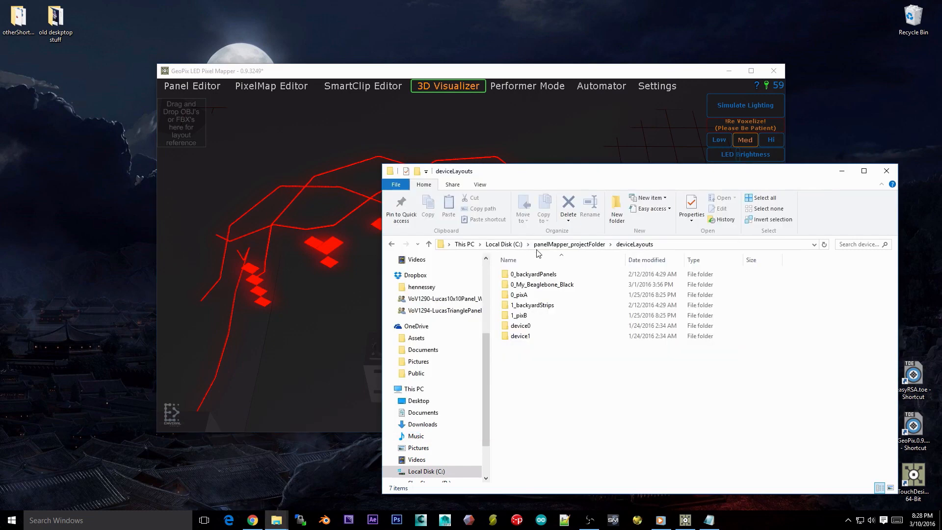
left_click(569, 244)
double_click(545, 296)
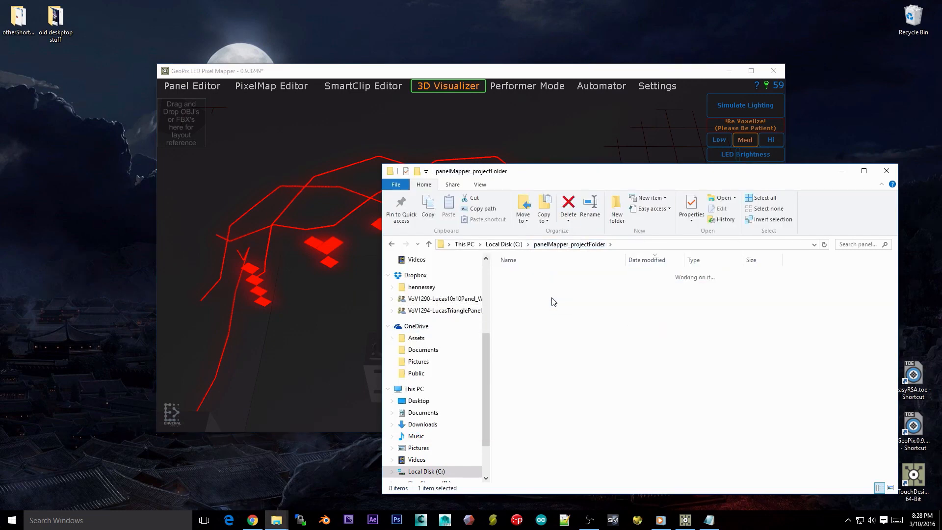
left_click_drag(589, 178, 571, 51)
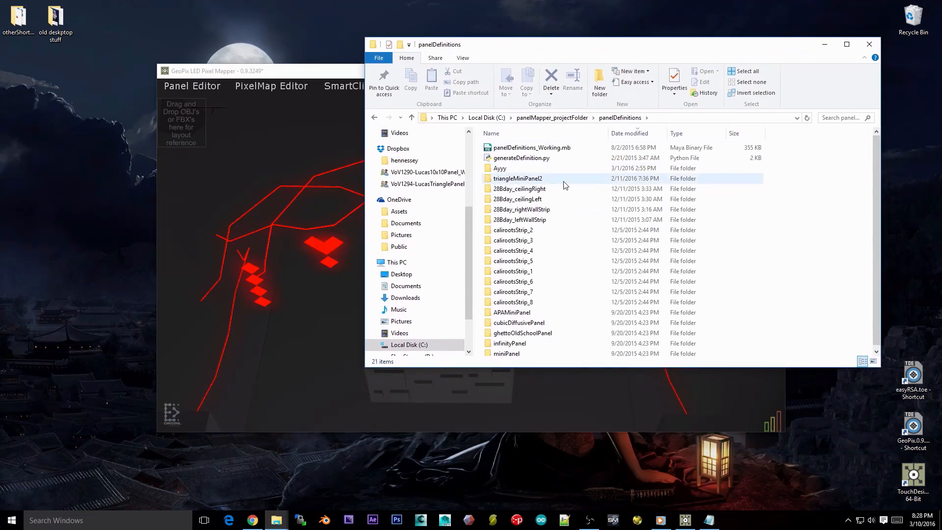
scroll(548, 252, "down", 1)
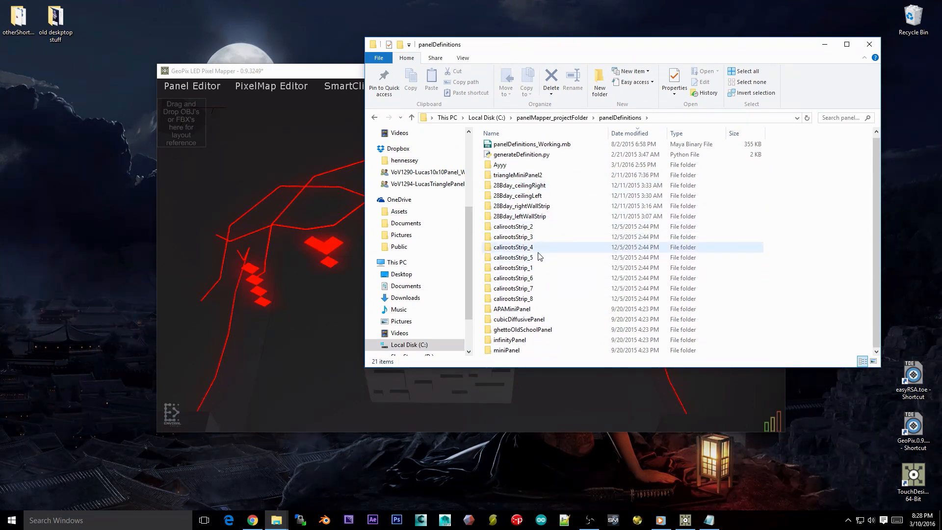
Step: Open pixels.txt from the calirootsStrip_3 folder and highlight its first row of three-column coordinates
double_click(531, 236)
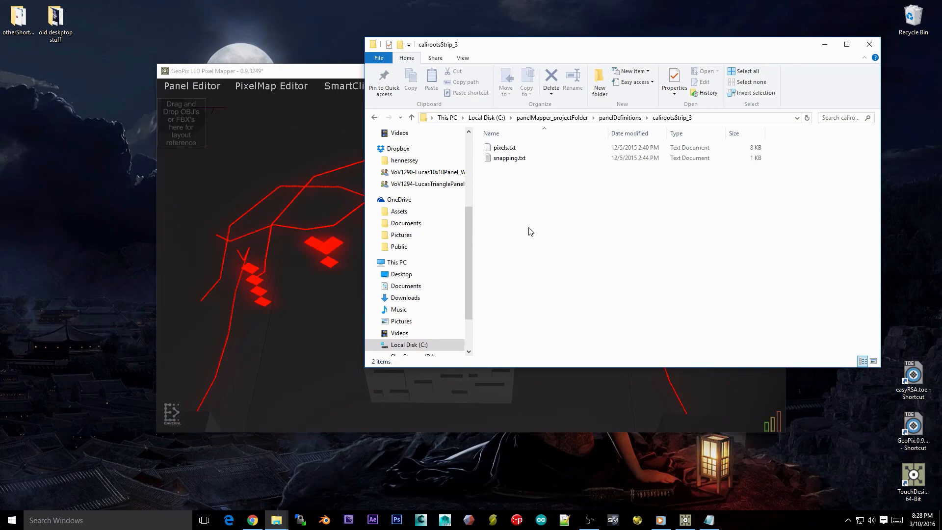
double_click(505, 145)
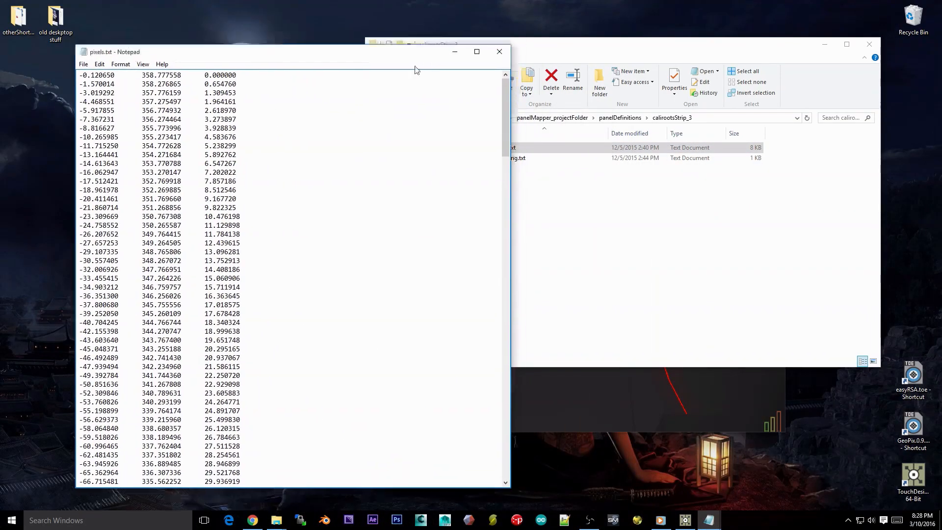
left_click_drag(420, 59, 412, 38)
left_click_drag(314, 33, 267, 46)
left_click_drag(26, 66, 160, 56)
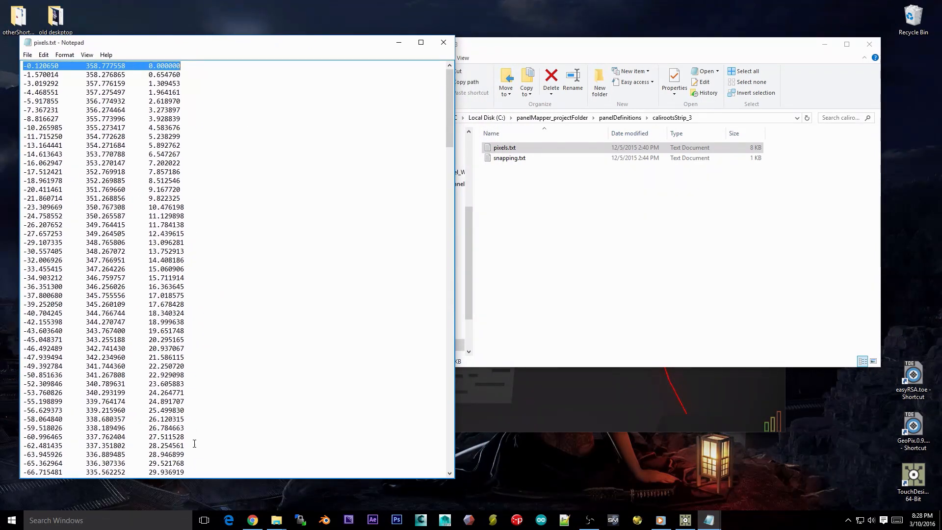
Step: Examine the two-column coordinates in pixels.txt from the triangleMiniPanel2 folder, and close that file
left_click(510, 162)
left_click(620, 117)
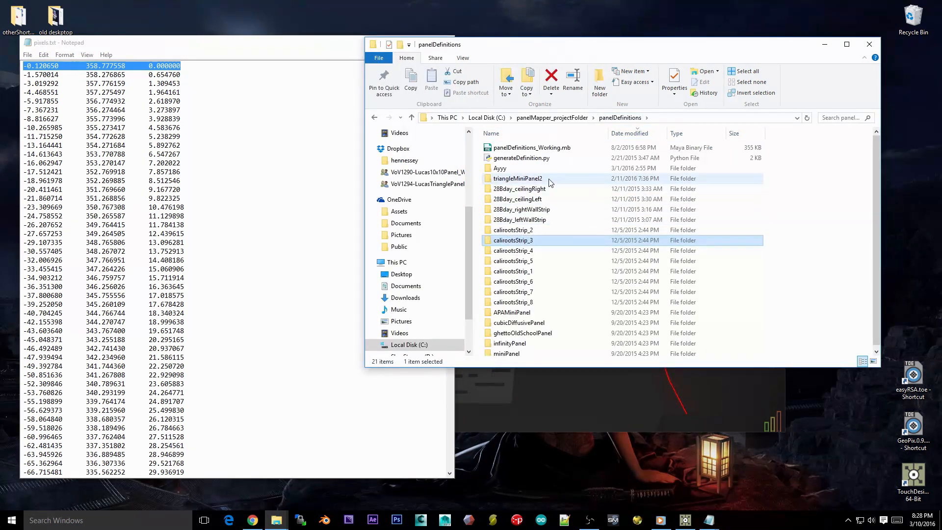
double_click(518, 179)
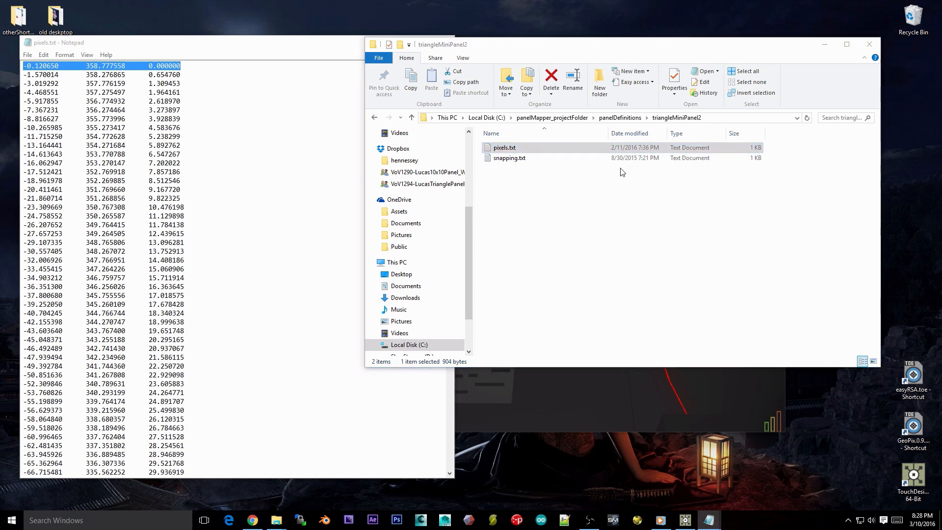
left_click_drag(572, 173, 675, 35)
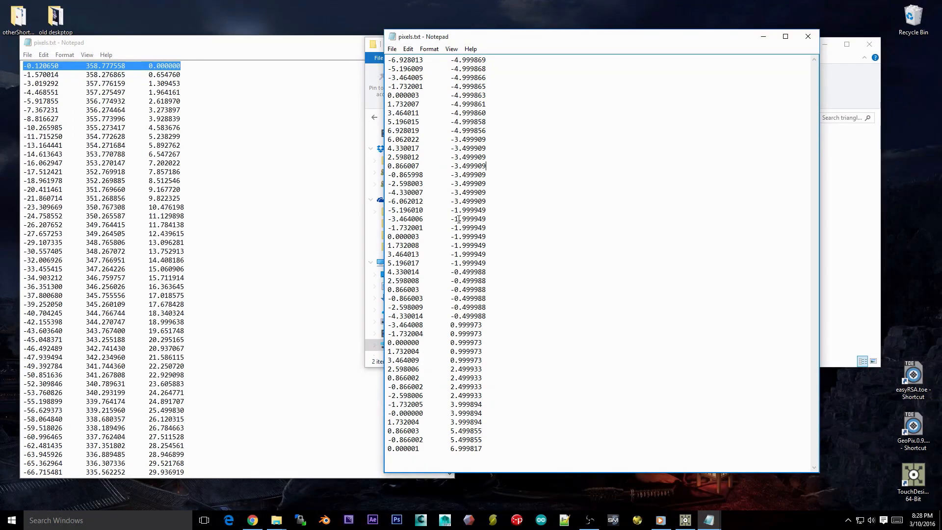
left_click_drag(390, 62, 484, 431)
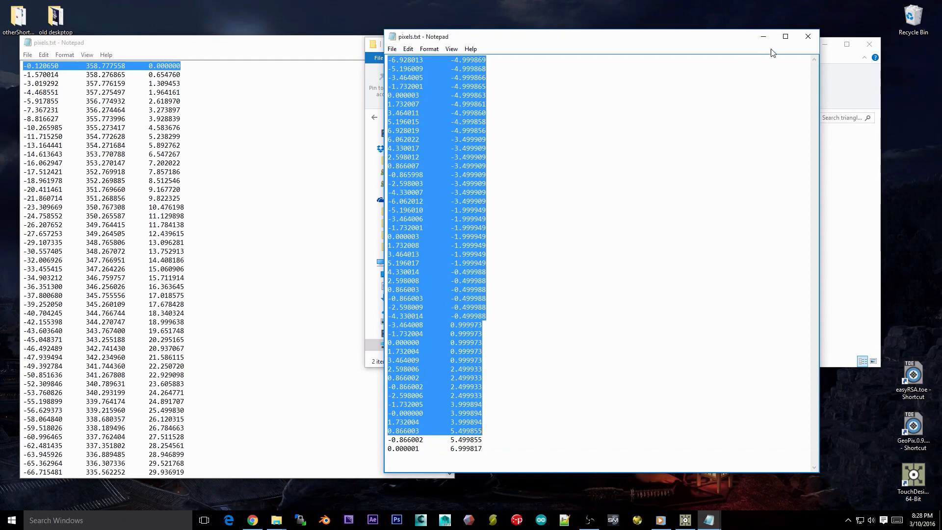
left_click(808, 37)
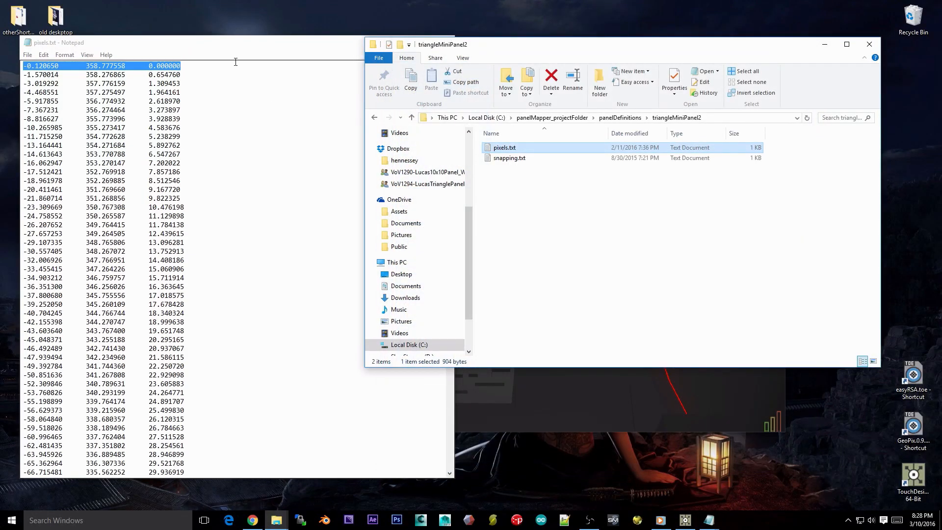
Step: Close the calirootsStrip_3 pixels.txt file and switch back to GeoPix, moving its window partly clear of File Explorer
left_click_drag(247, 49, 292, 44)
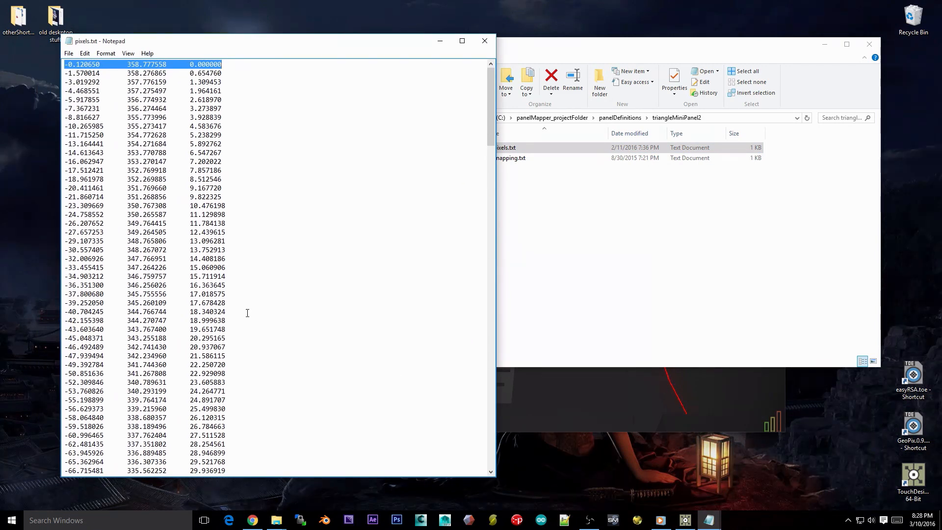
left_click(492, 38)
left_click(466, 187)
left_click_drag(288, 72, 219, 72)
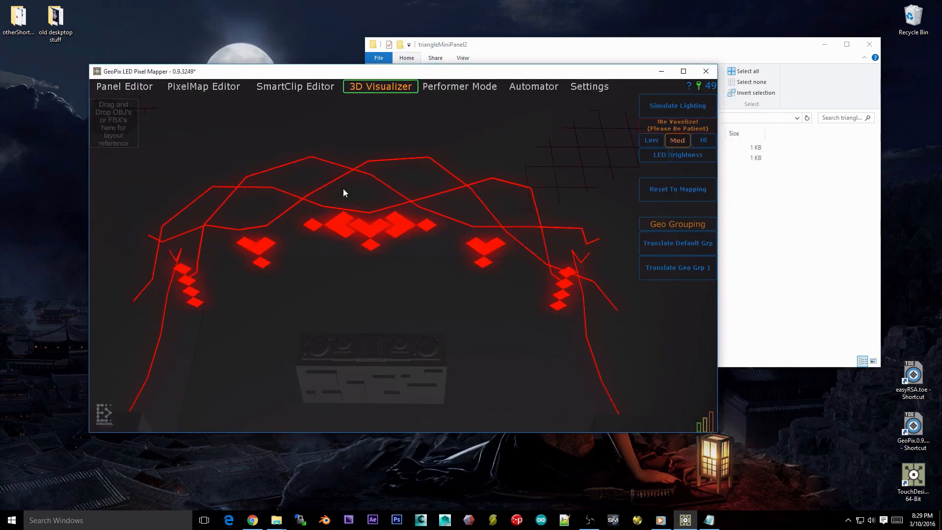
Step: Examine the mapped strips and panels in the 3D Visualizer from several angles, checking the Settings page in between
left_click_drag(343, 191, 466, 91)
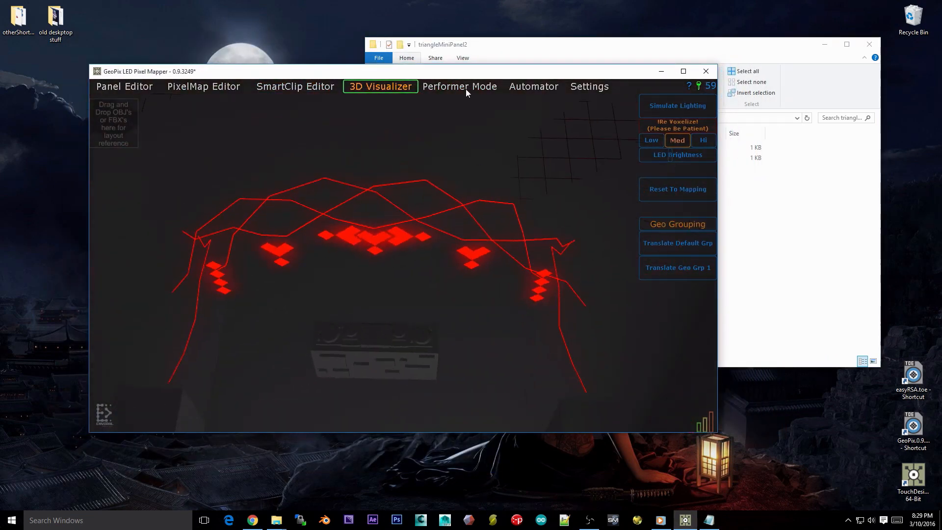
left_click(572, 86)
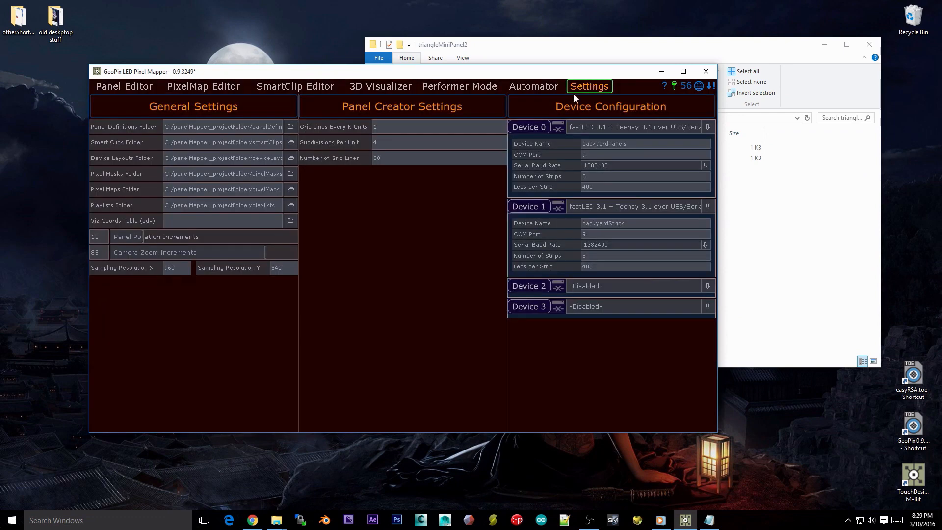
left_click(378, 88)
left_click_drag(388, 274, 256, 161)
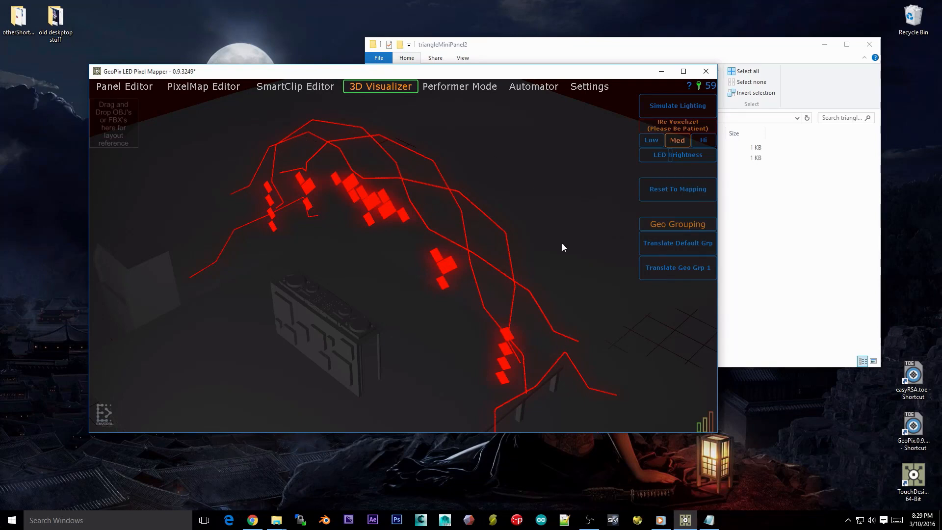
left_click_drag(499, 260, 557, 225)
Step: Enable translation of Geo Group 1 and try a Y rotation of 80 on its panels
left_click(693, 265)
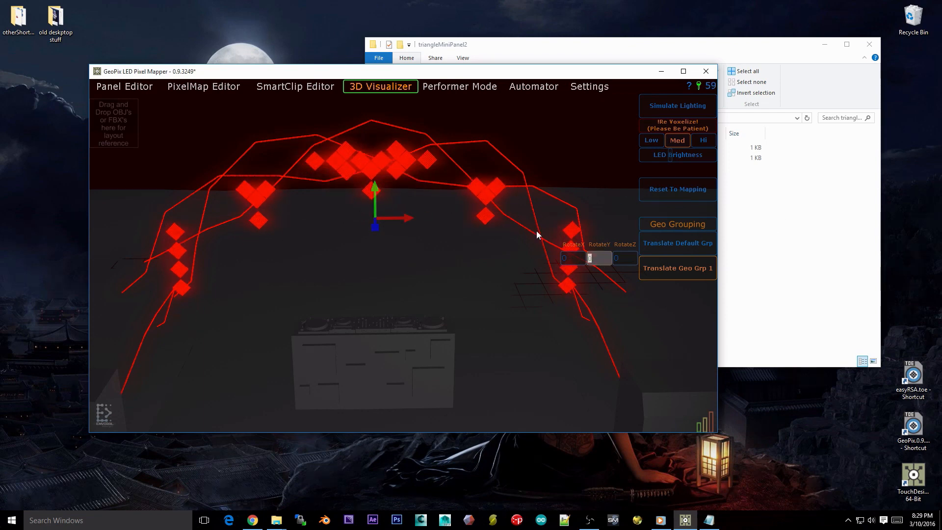
type("80")
key("Return")
scroll(455, 201, "down", 3)
left_click_drag(455, 200, 467, 123)
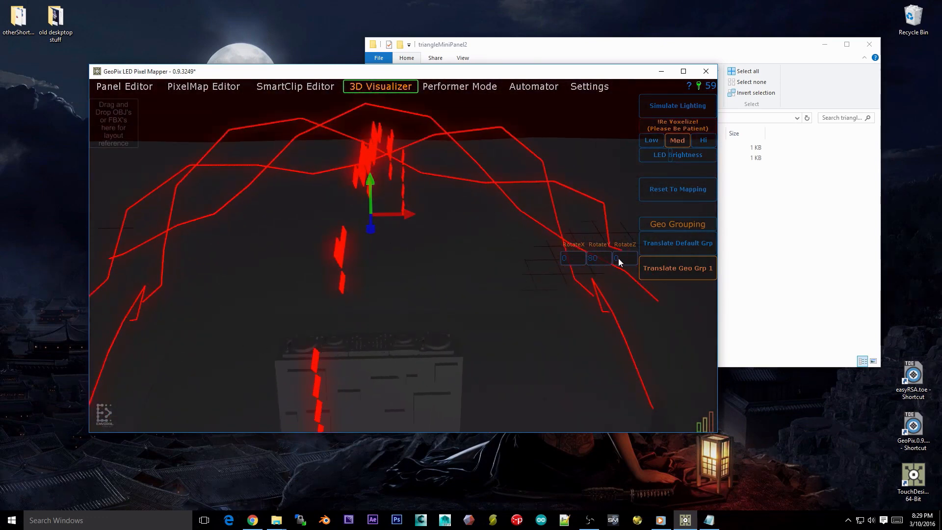
Step: Set Geo Group 1's Y rotation to 0, reset the layout to the mapping, and turn off the group's translation
type("0")
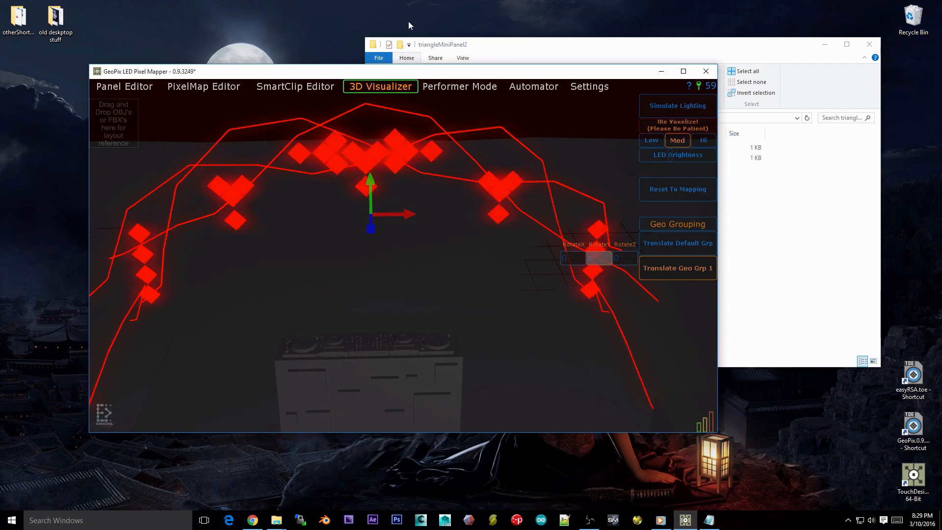
left_click(679, 197)
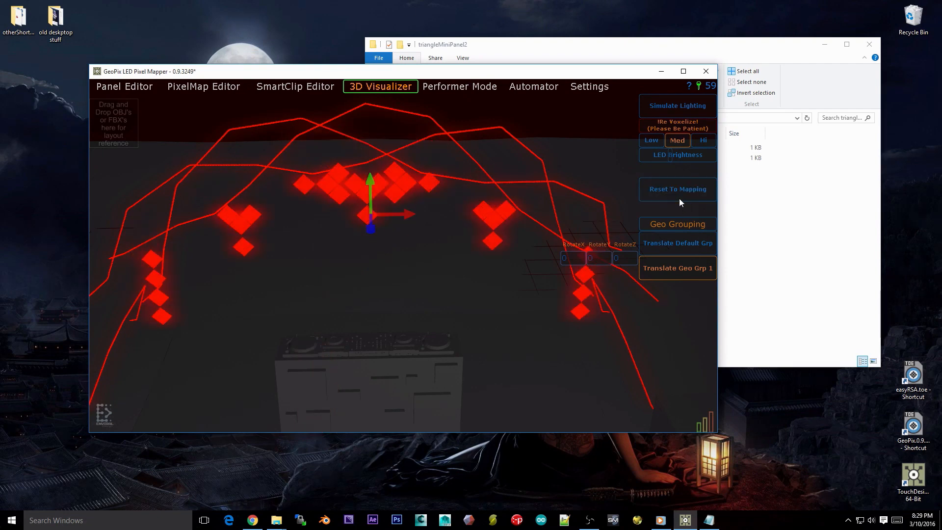
left_click(660, 275)
left_click_drag(495, 334, 424, 195)
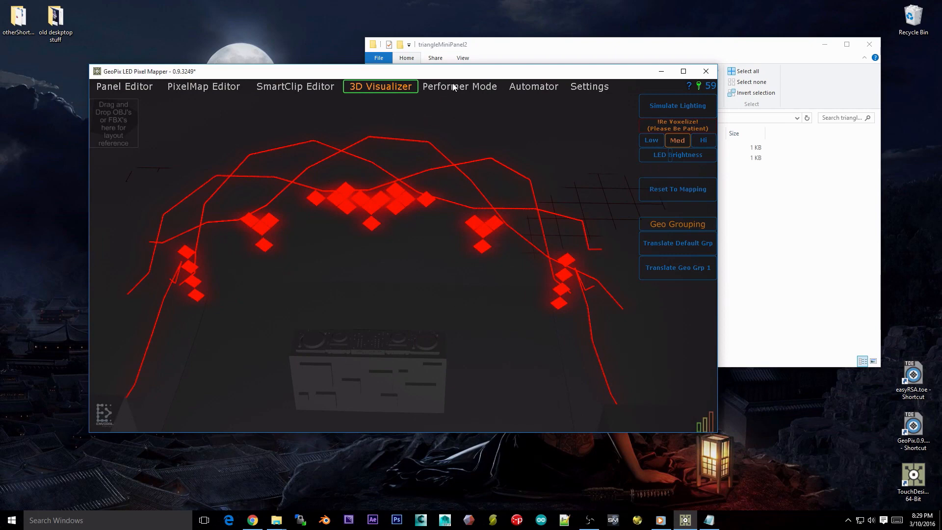
Step: Revisit the Viz Coords Table setting, then view the two-column pixels.txt of triangleMiniPanel2 from File Explorer and close it
left_click(608, 86)
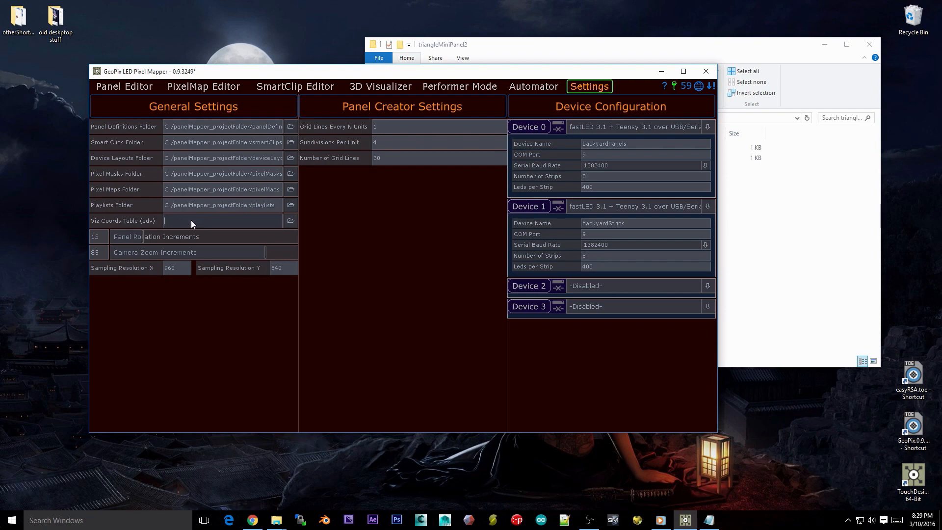
left_click(744, 54)
double_click(539, 150)
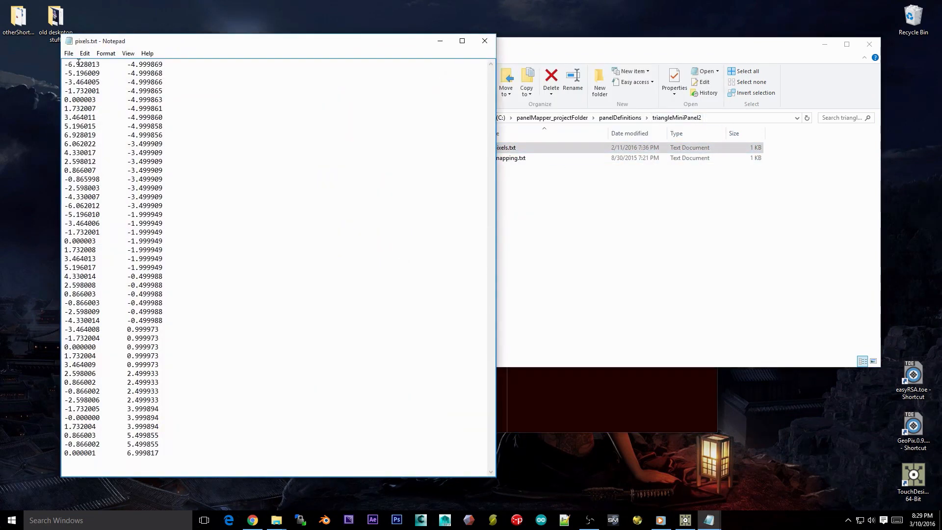
left_click(485, 42)
Step: Open pixels.txt from the calirootsStrip_3 folder, minimize File Explorer, and look through the coordinates with the file placed beside GeoPix
left_click(616, 121)
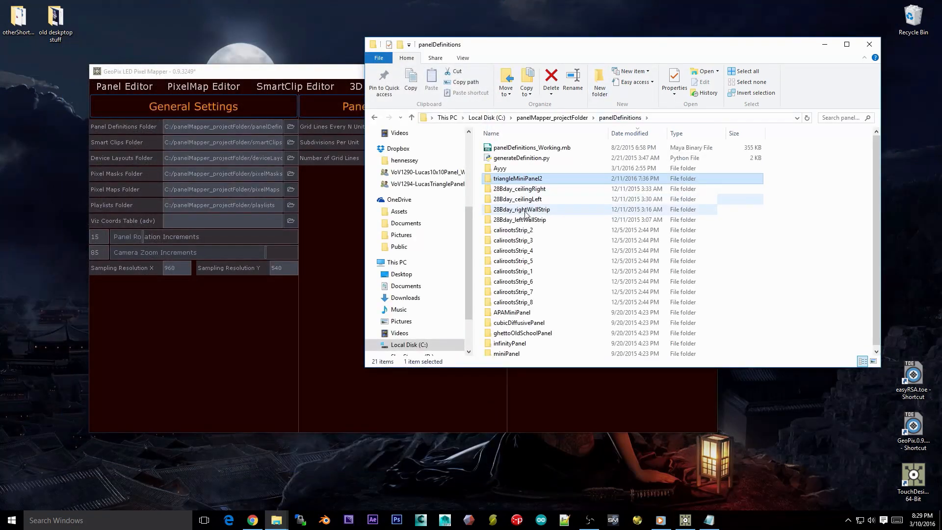
double_click(511, 243)
double_click(505, 148)
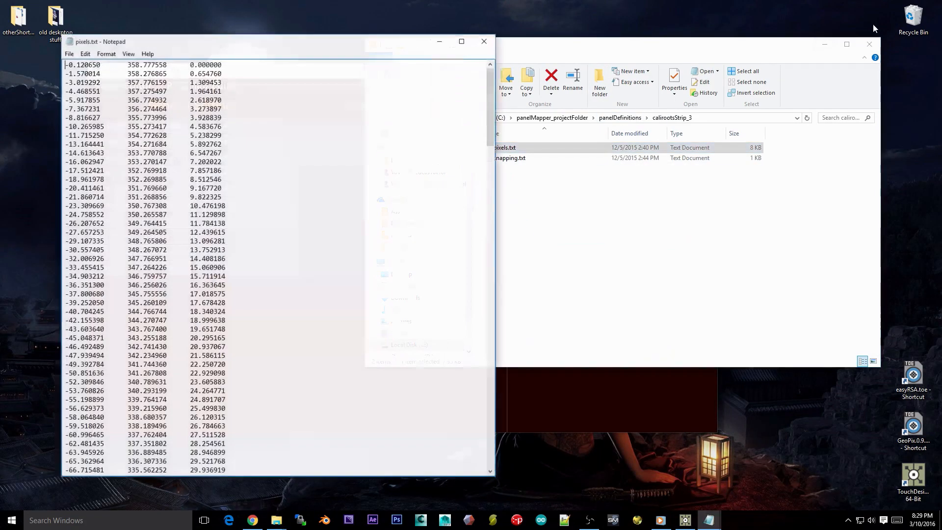
left_click(825, 44)
left_click_drag(274, 38, 685, 30)
left_click_drag(474, 53, 687, 470)
left_click(642, 339)
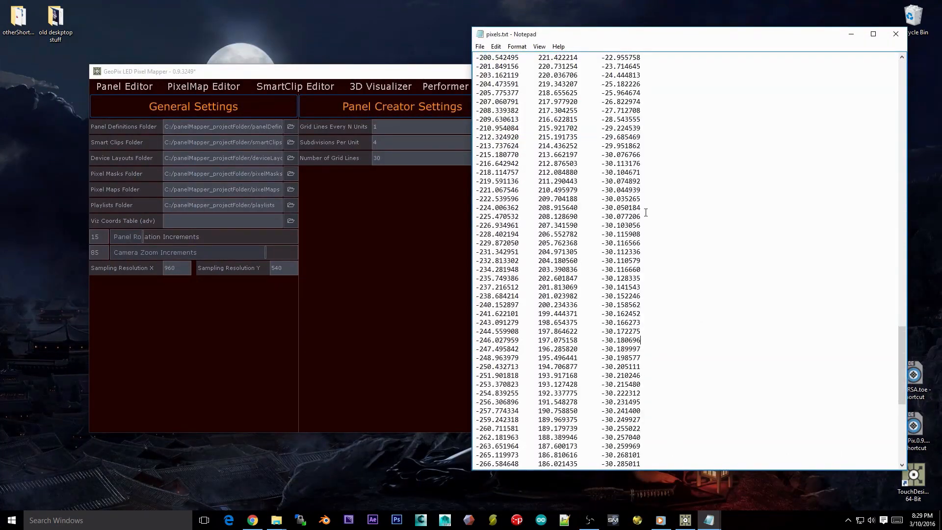
scroll(642, 338, "down", 11)
Step: Return to GeoPix and compare the 3D Visualizer and PixelMap Editor layouts with Device 0's LEDs-per-strip setting
left_click(369, 73)
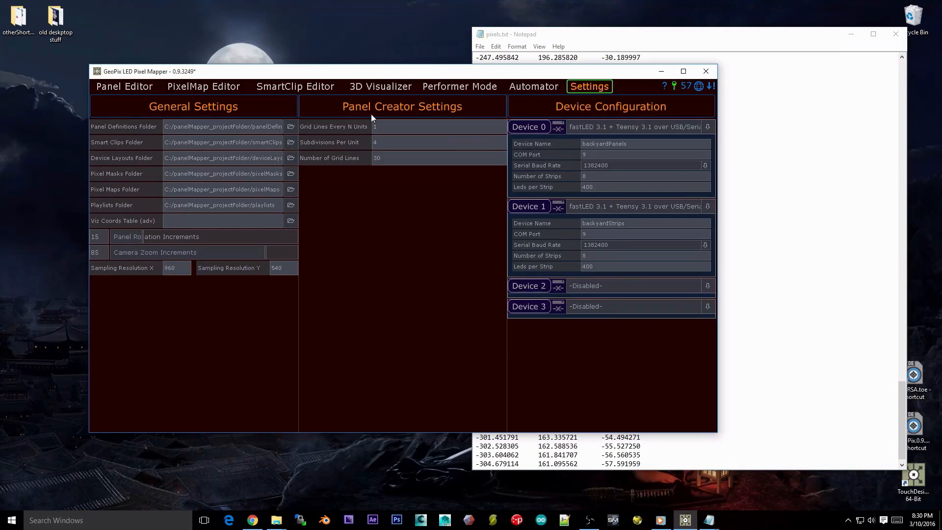
left_click(372, 87)
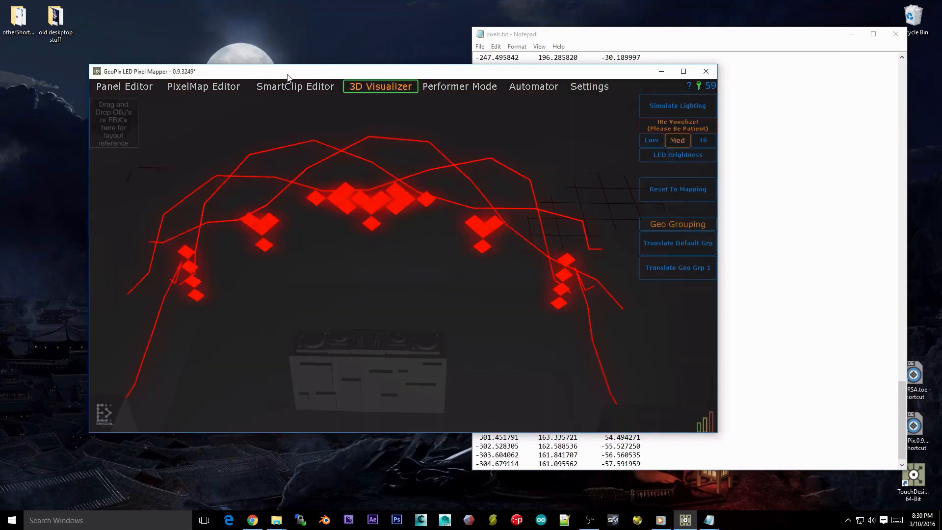
left_click(228, 88)
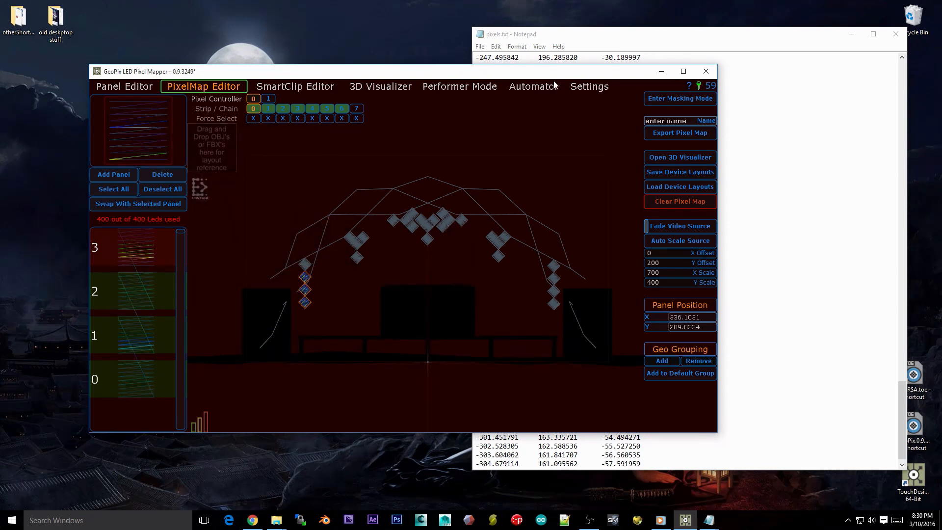
left_click(591, 87)
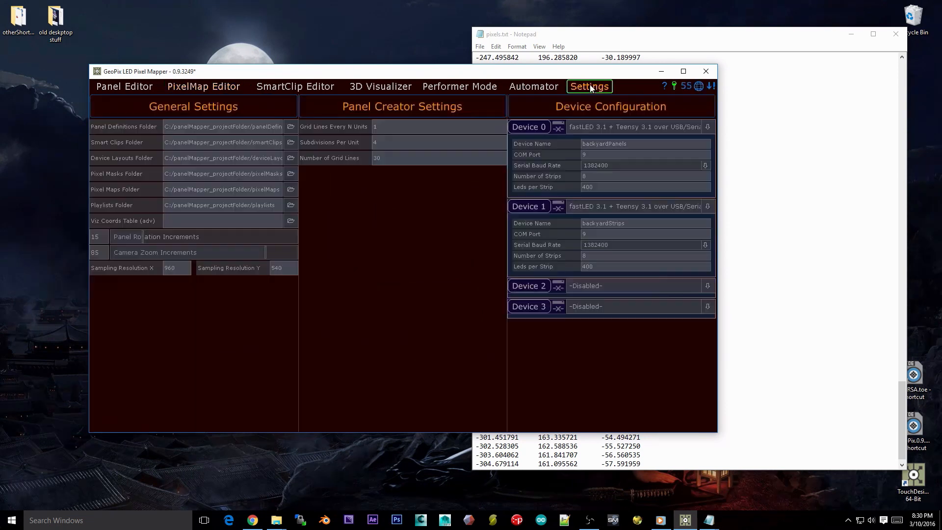
left_click(605, 187)
Step: In the PixelMap Editor, step through strips 1 to 7 of pixel controller 0 and check each strip's LED usage
left_click(204, 86)
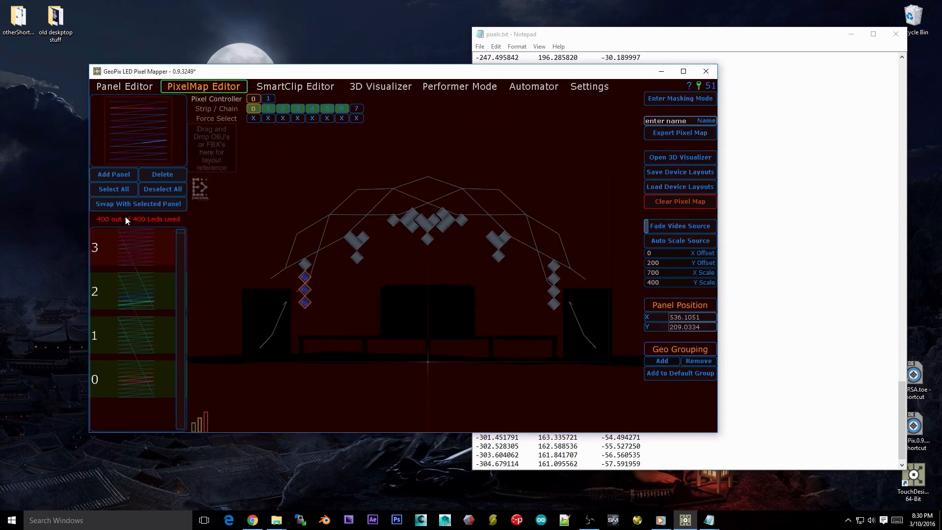
left_click(265, 108)
left_click(284, 107)
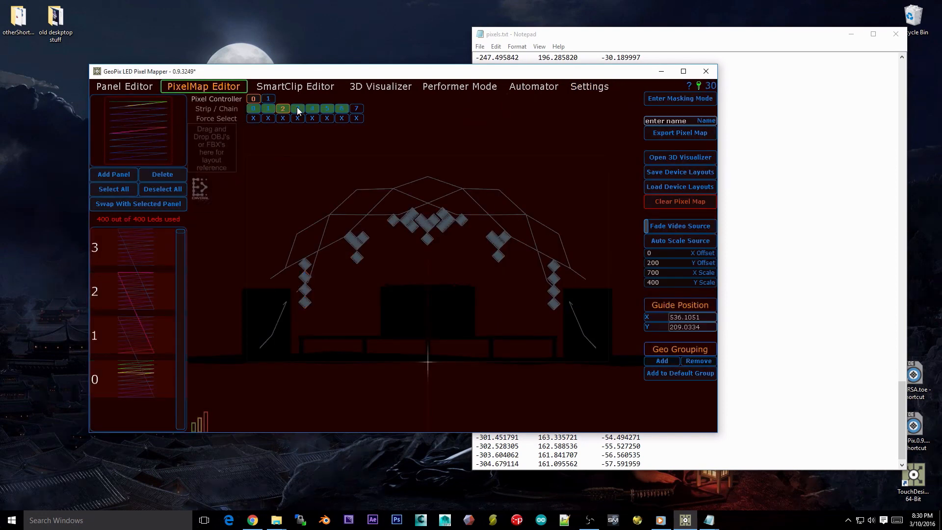
left_click(297, 107)
left_click(312, 109)
left_click(327, 109)
left_click(341, 108)
left_click(356, 109)
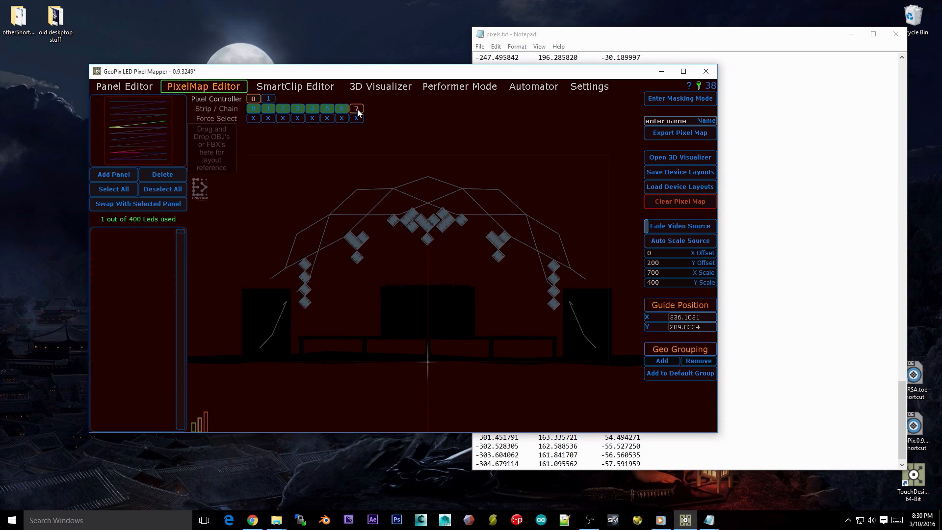
Step: Open Calculator, multiply 400 by 8, and arrange the Calculator and GeoPix windows side by side
key("super+r")
type("calc")
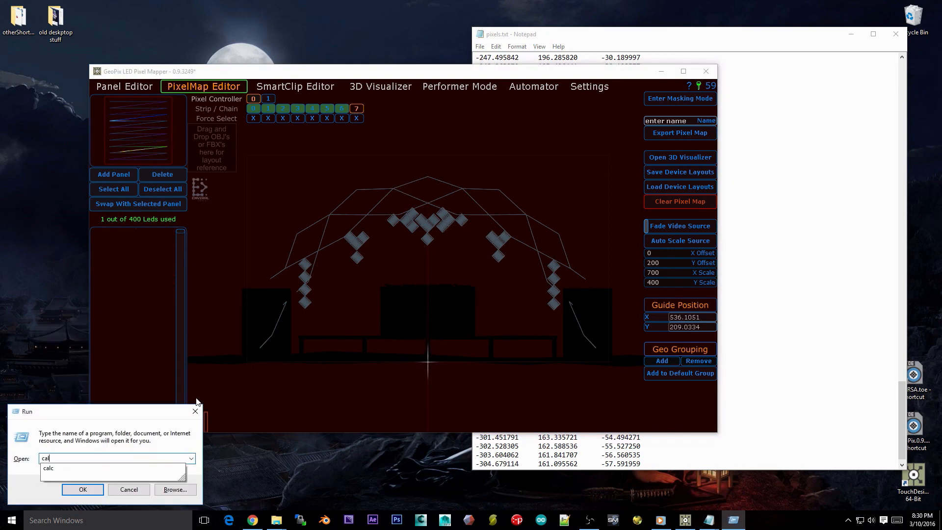
key("Return")
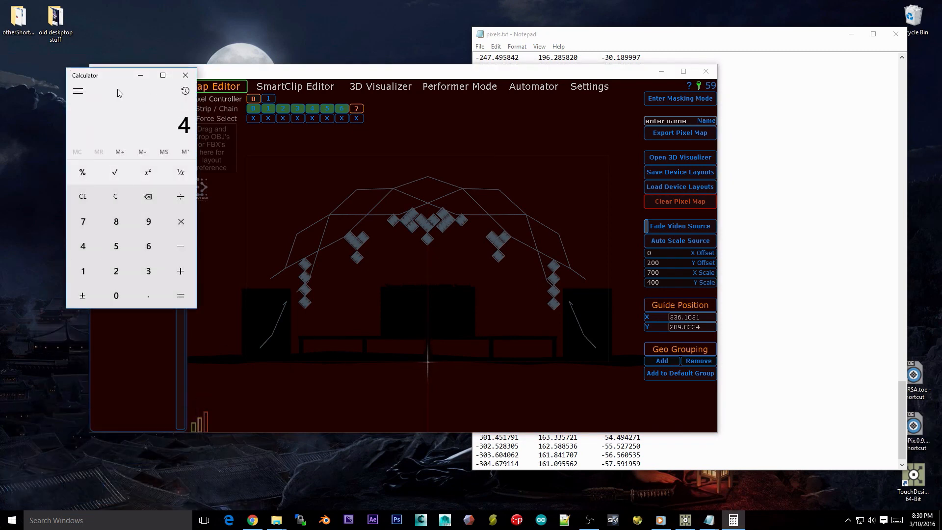
type("00")
type("8")
key("Return")
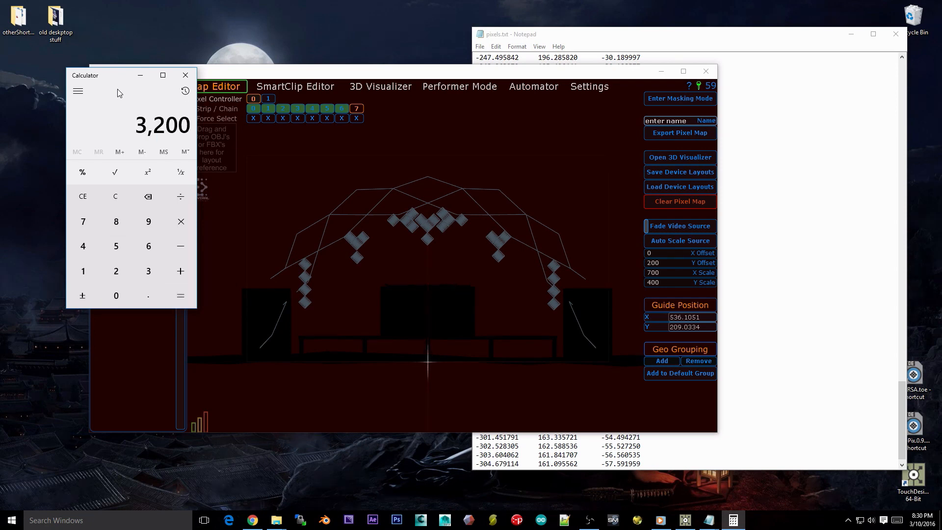
left_click_drag(102, 79, 45, 50)
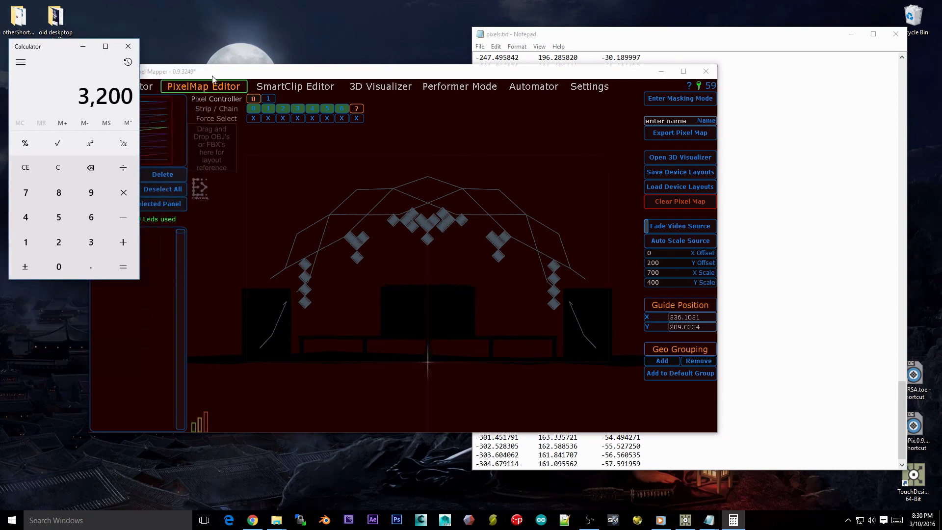
left_click_drag(247, 76, 311, 95)
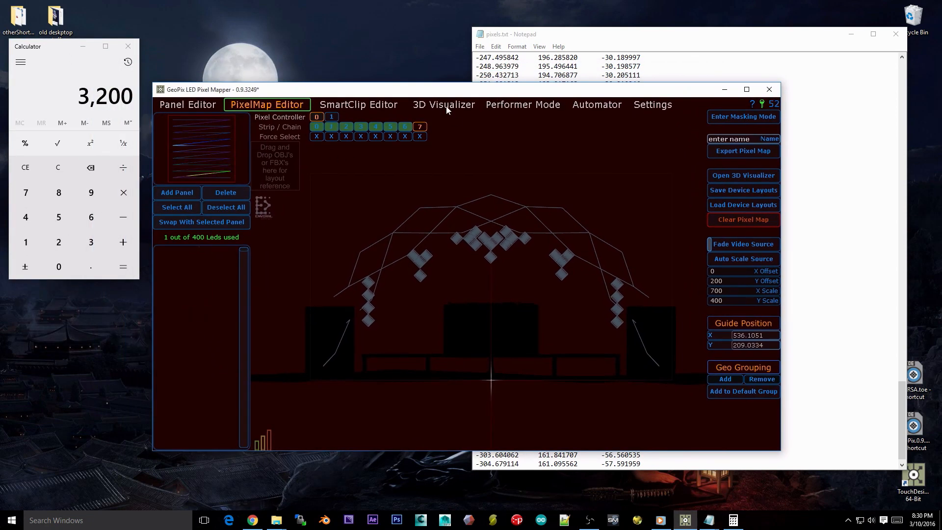
Step: Switch to pixels.txt in Notepad, narrow its window, and highlight the first few visible coordinate rows one after another
left_click(626, 42)
left_click_drag(473, 51, 489, 50)
left_click_drag(664, 55, 498, 56)
left_click_drag(500, 69, 483, 69)
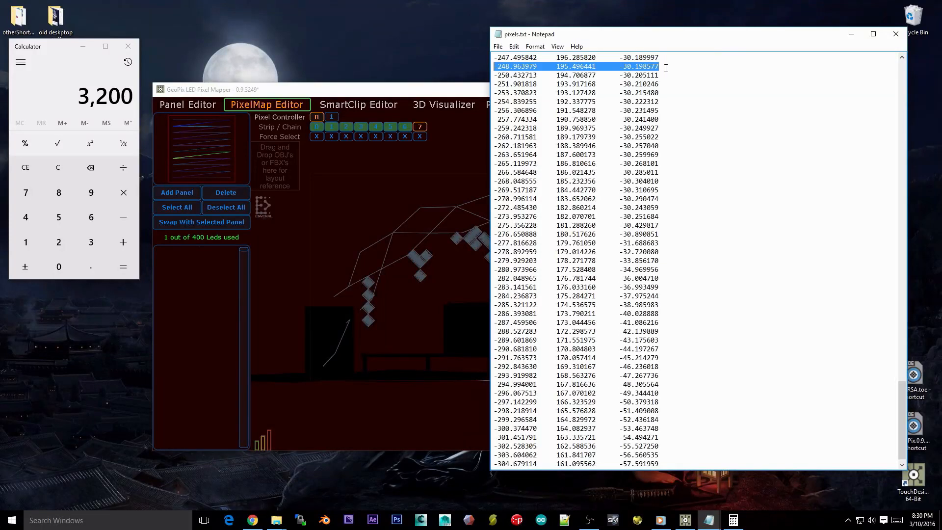
left_click_drag(665, 75, 492, 76)
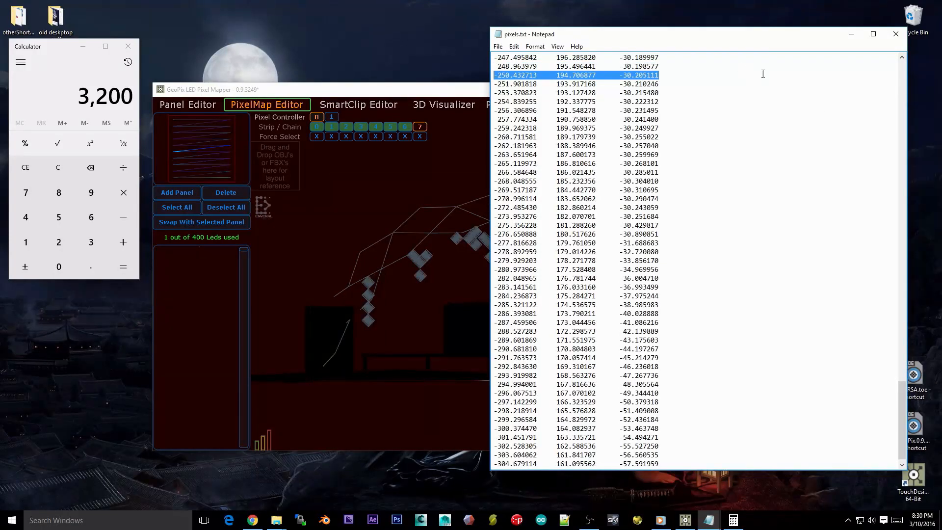
Step: Switch back to GeoPix and review which panels belong to pixel controller 0's strips, going from strip 0 to 7
left_click(342, 104)
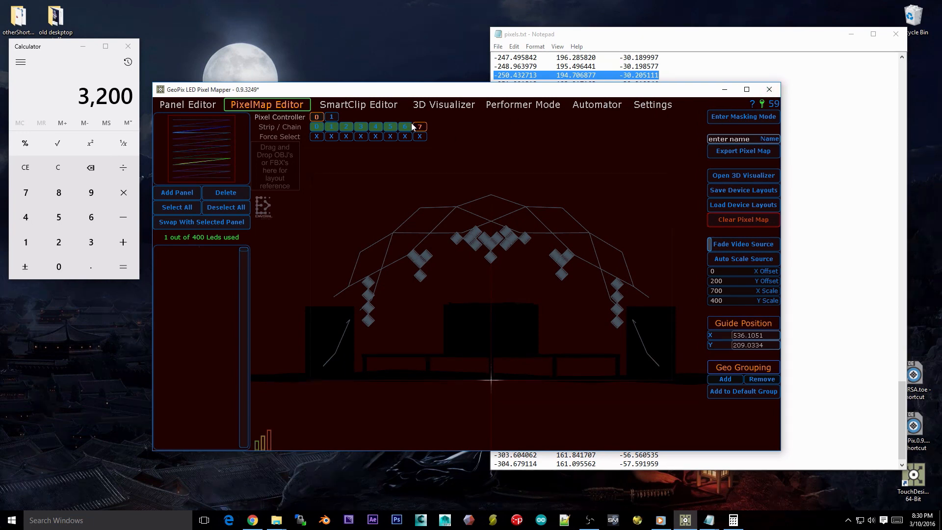
left_click(316, 127)
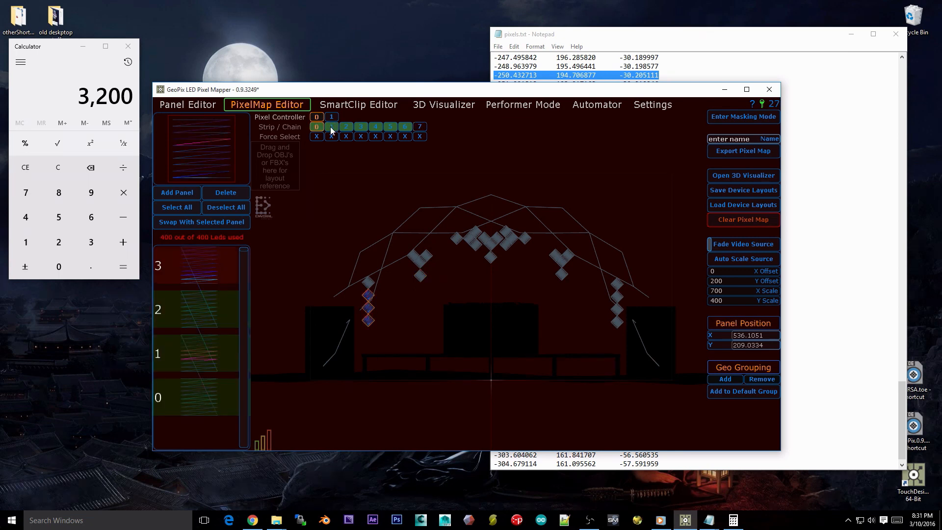
left_click(332, 127)
left_click(346, 127)
left_click(361, 127)
left_click(376, 127)
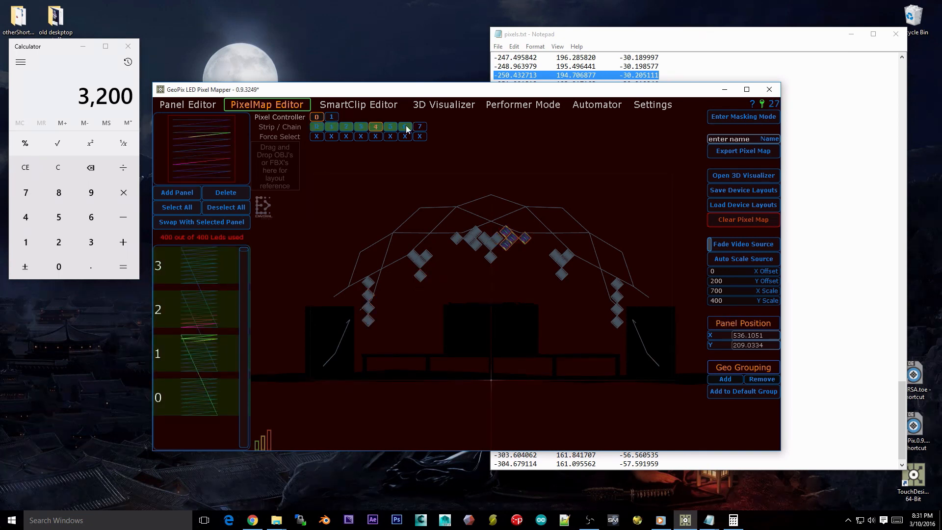
left_click(405, 126)
left_click(420, 126)
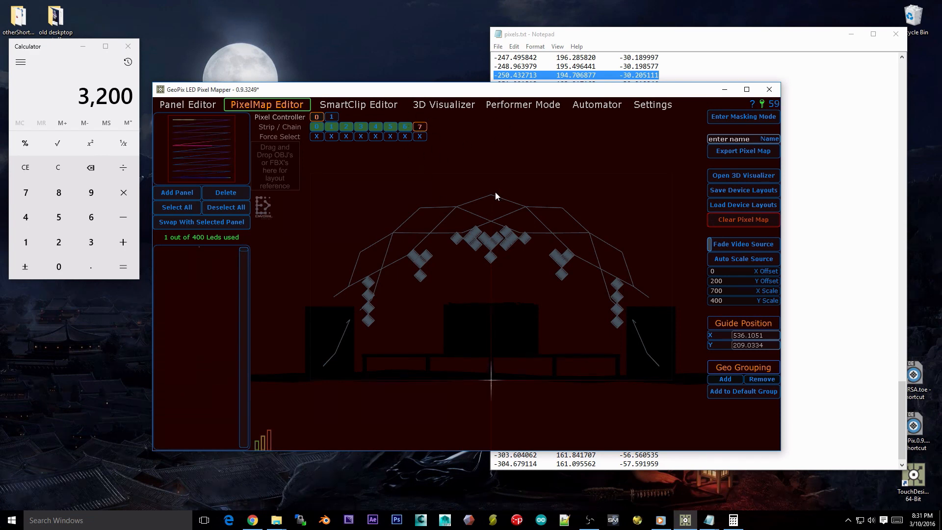
Step: Inspect the pixel map layout again, going through strips 1 to 4 of pixel controller 0
middle_click_drag(420, 207, 441, 204)
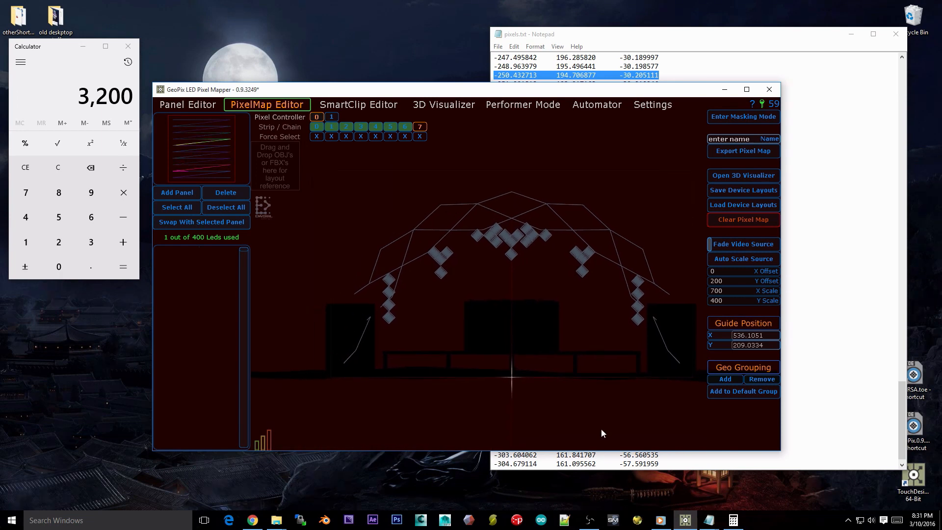
middle_click_drag(539, 403, 470, 368)
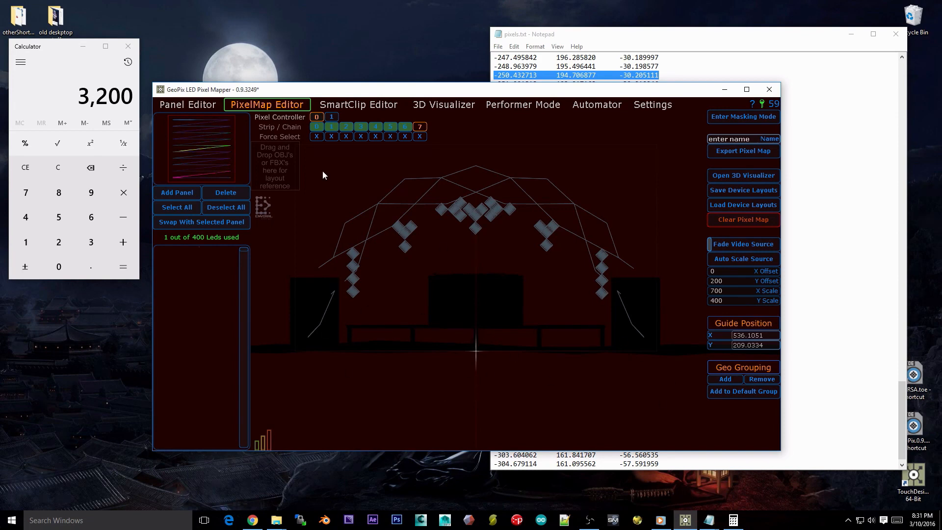
left_click(326, 128)
left_click(345, 125)
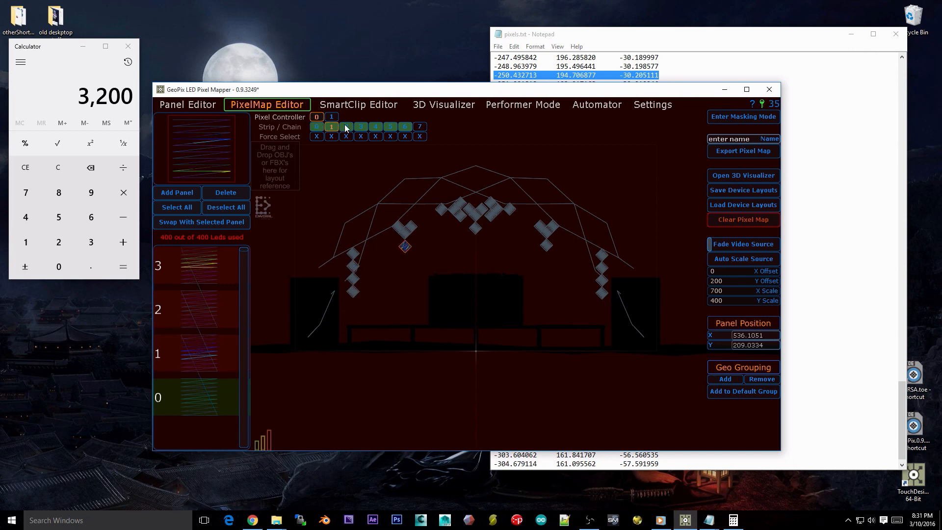
left_click(359, 126)
left_click(376, 126)
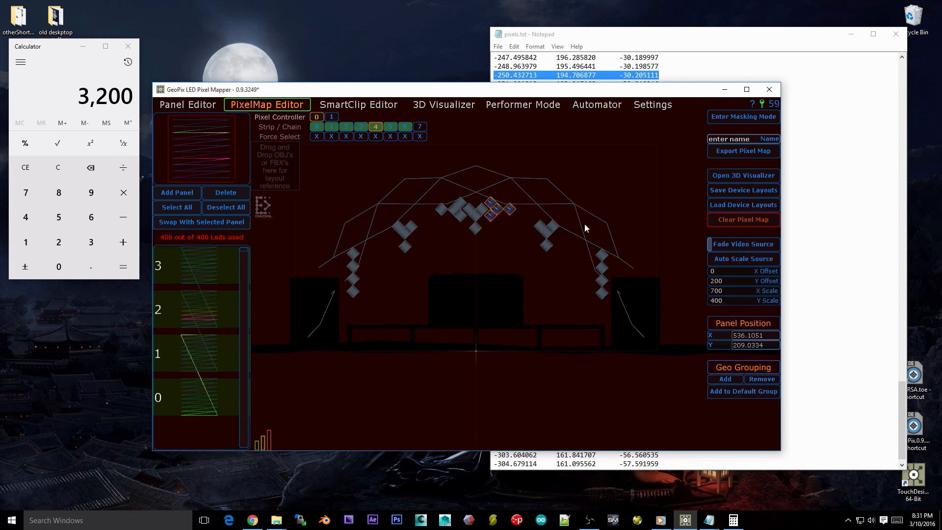
Step: On strip 0 of pixel controller 0, delete panels 3 and 1, and delete the remaining upper panel so only panel 0 stays
left_click(743, 69)
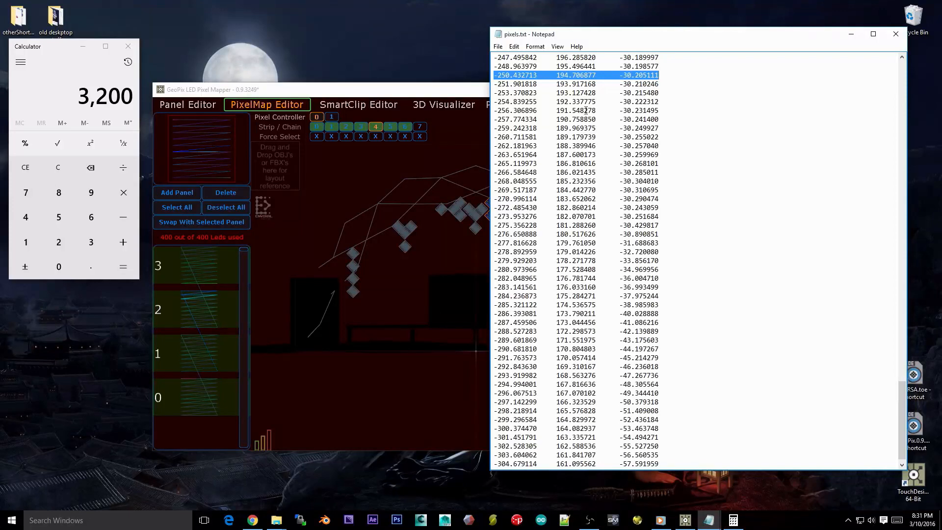
left_click(360, 126)
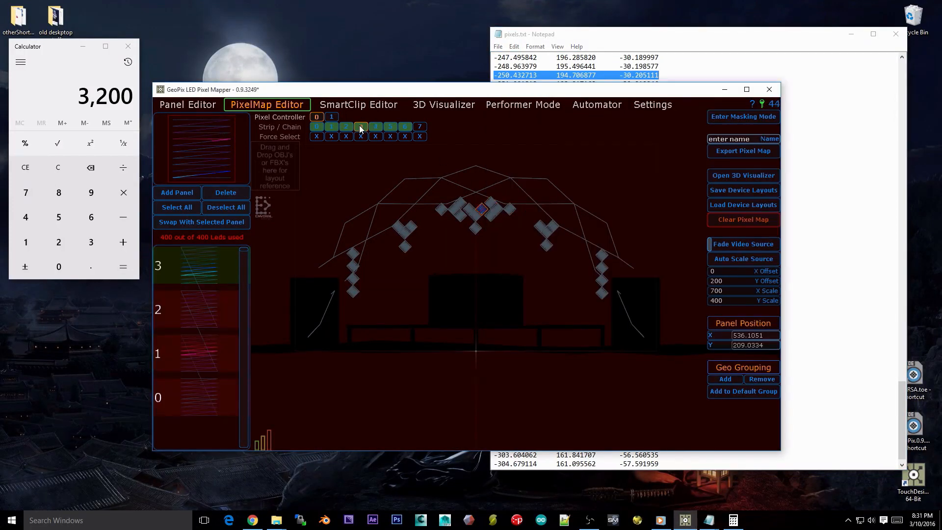
left_click(318, 126)
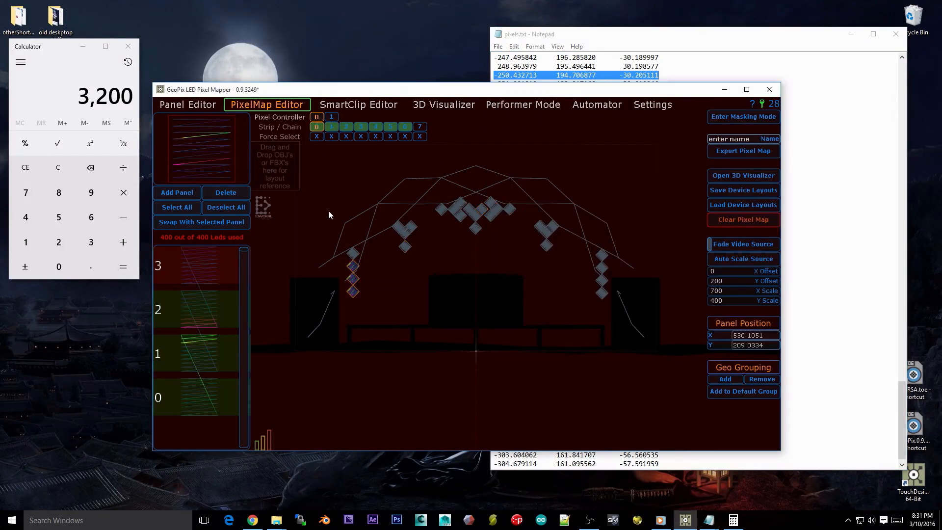
left_click(215, 395)
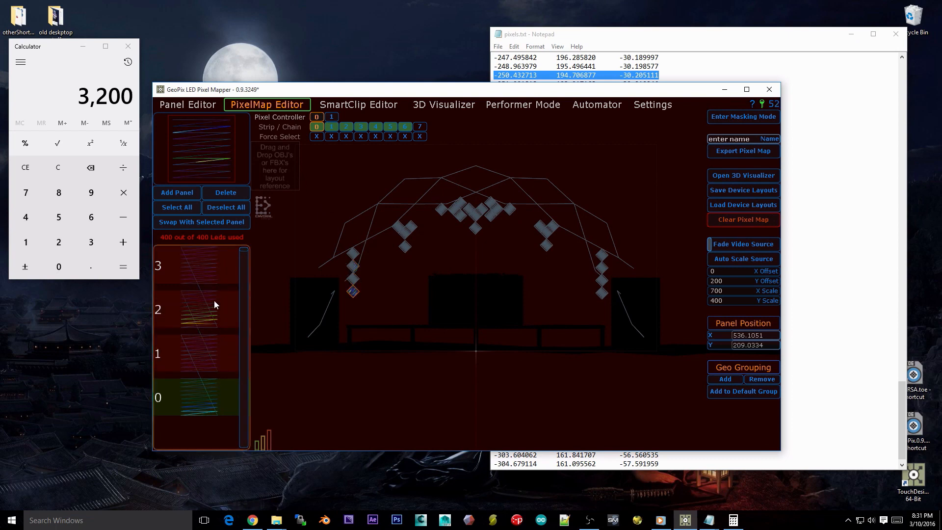
left_click(206, 268)
left_click(196, 351)
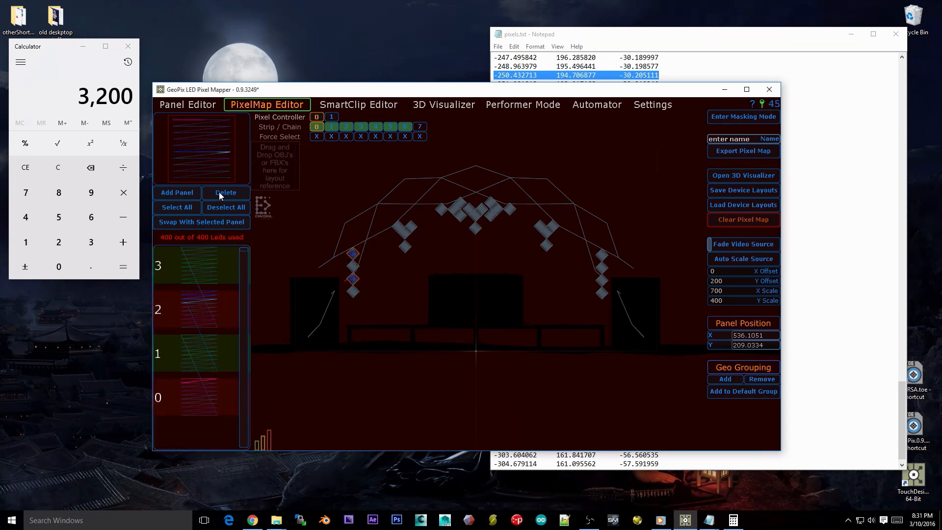
key("Delete")
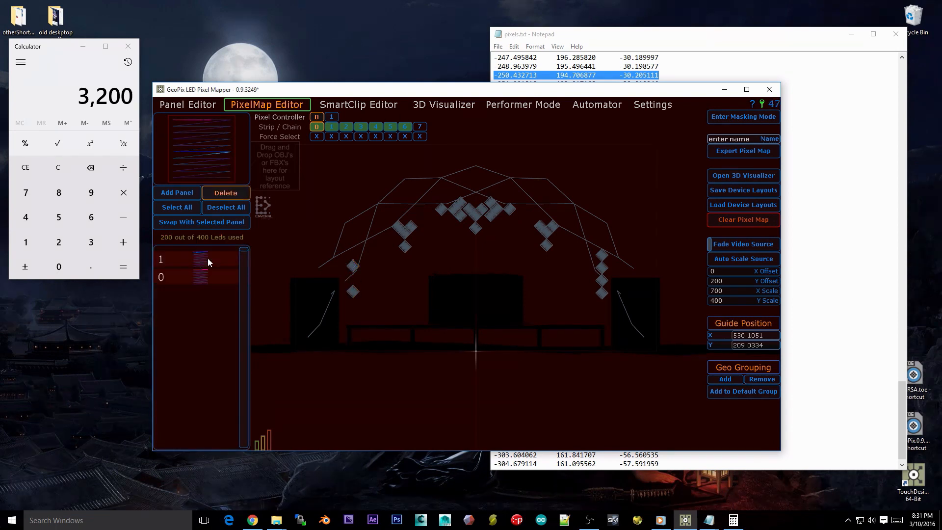
left_click(206, 259)
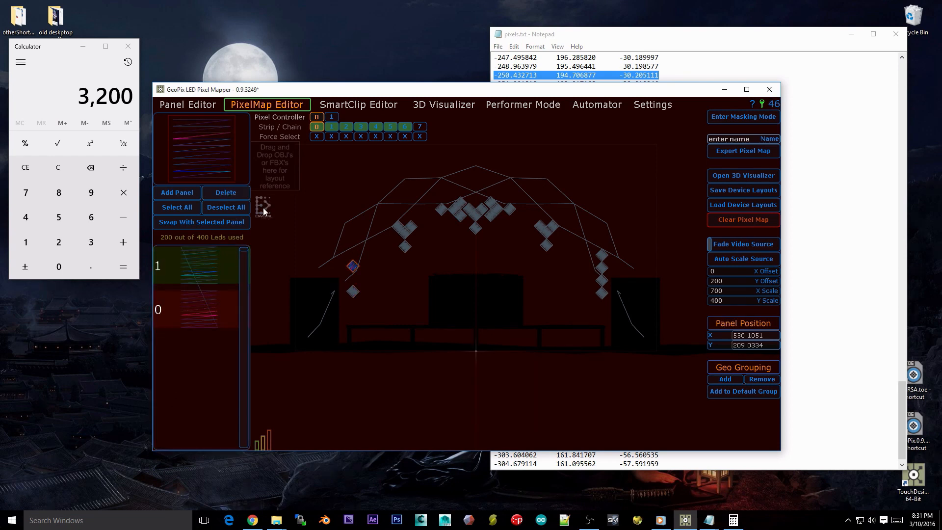
key("Delete")
Step: Enter masking mode and box-select around the point at the pixel map's origin, examining it both up close and with the whole layout in view
middle_click_drag(338, 263, 424, 279)
scroll(381, 275, "up", 3)
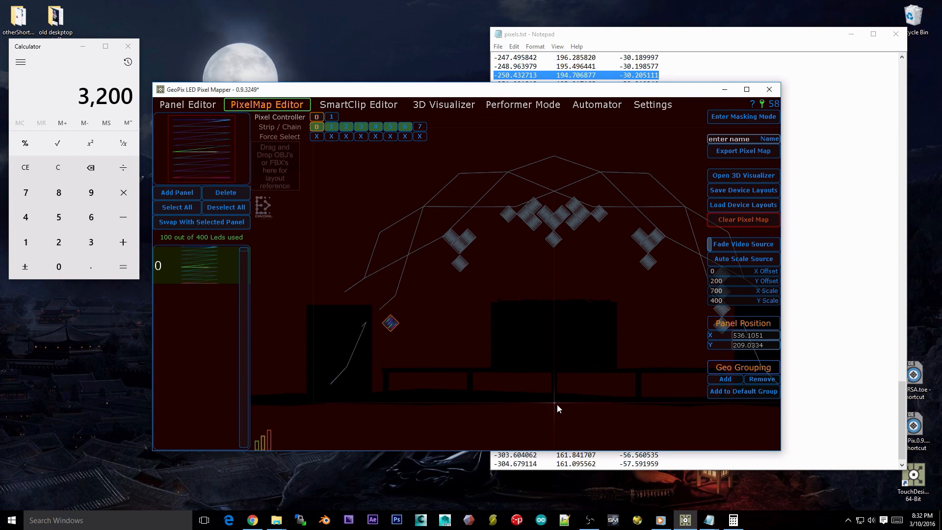
scroll(558, 404, "up", 5)
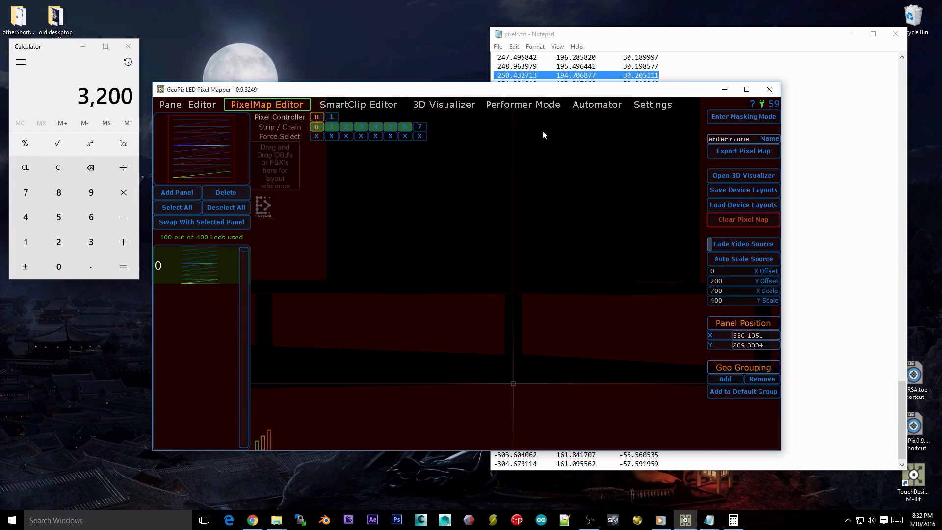
left_click(760, 116)
middle_click_drag(506, 386, 516, 341)
left_click_drag(505, 311, 589, 381)
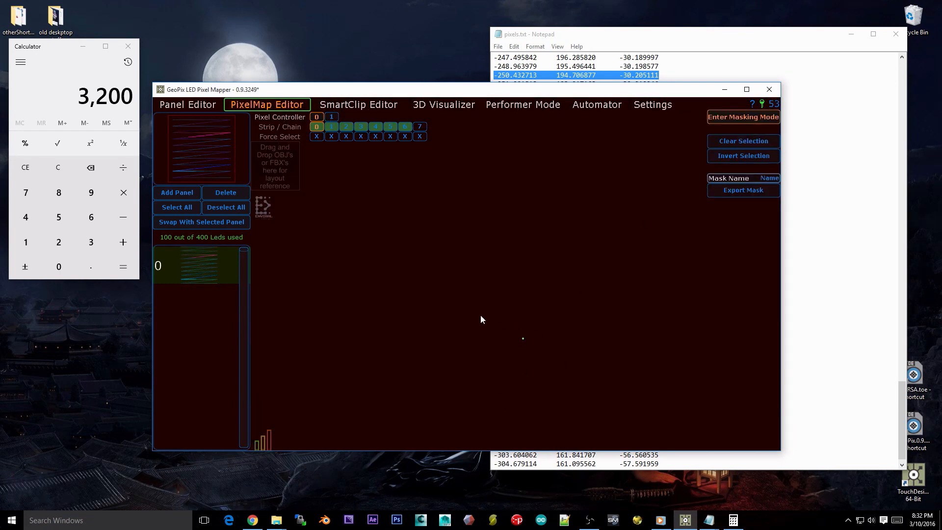
scroll(598, 334, "down", 4)
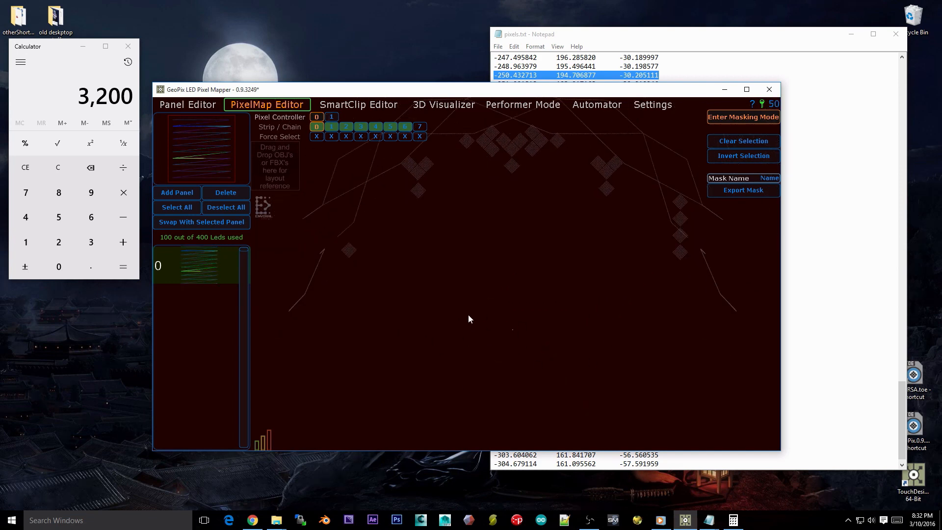
left_click_drag(493, 305, 529, 339)
scroll(529, 339, "up", 4)
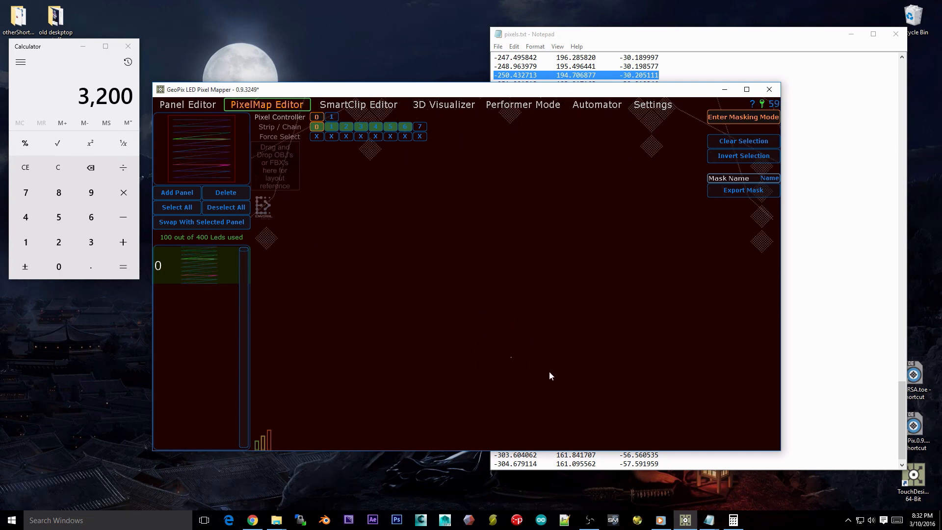
middle_click_drag(535, 382, 530, 255)
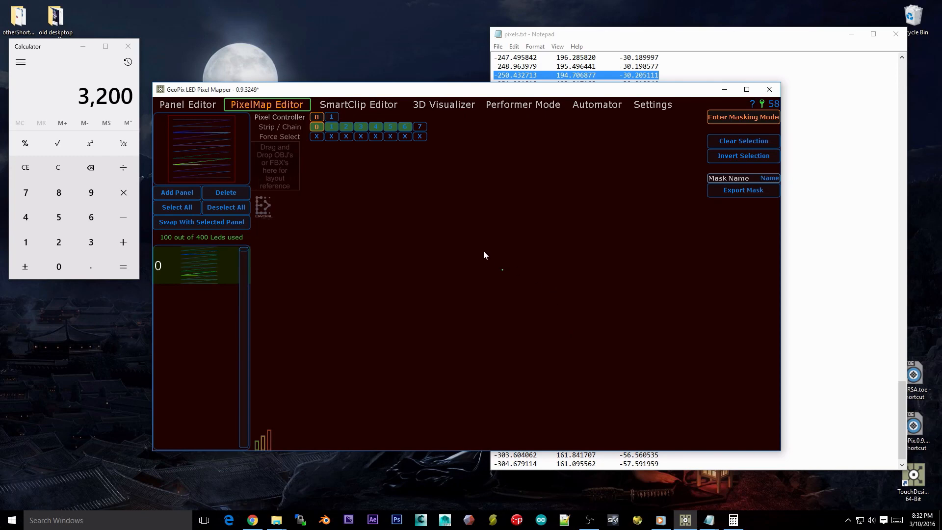
left_click_drag(459, 228, 540, 312)
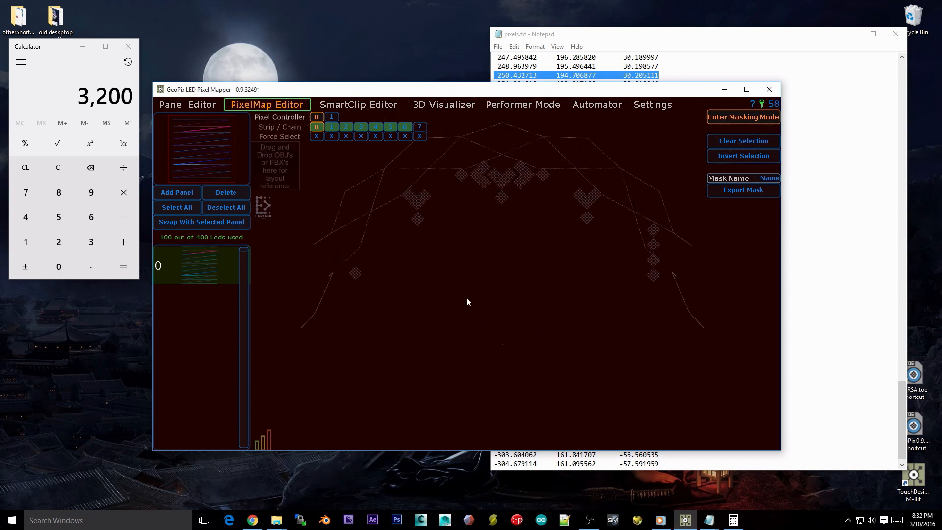
middle_click_drag(532, 281, 544, 294)
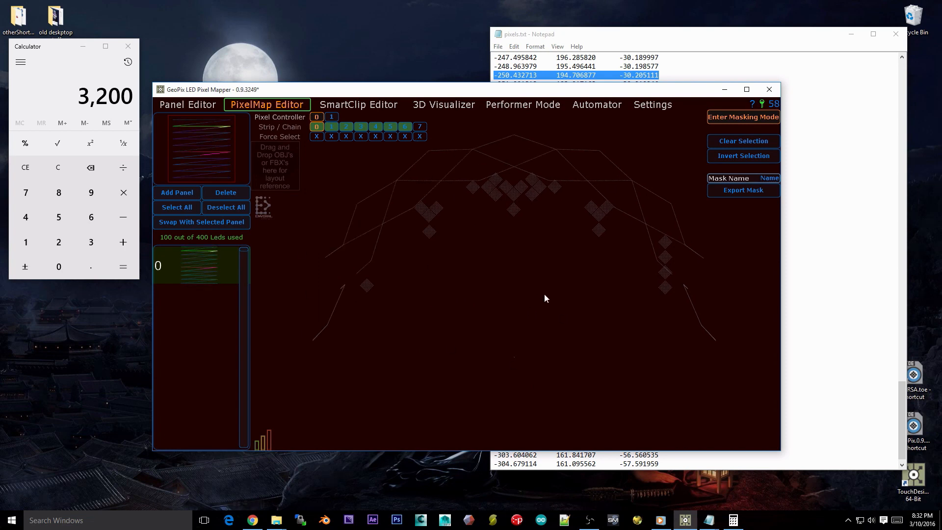
Step: Look through the Settings and SmartClip Editor pages, and compare the panels in the 3D Visualizer with the PixelMap Editor layout
left_click(658, 105)
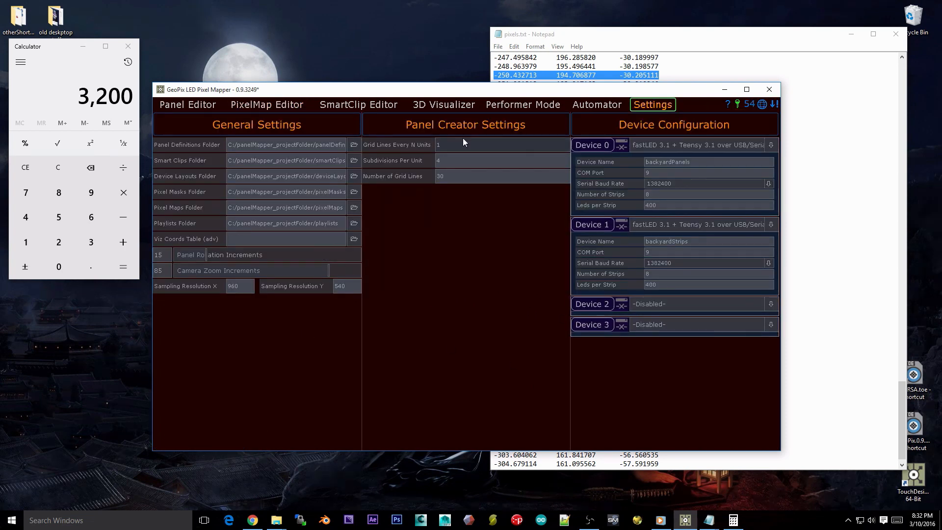
left_click(454, 104)
left_click(385, 105)
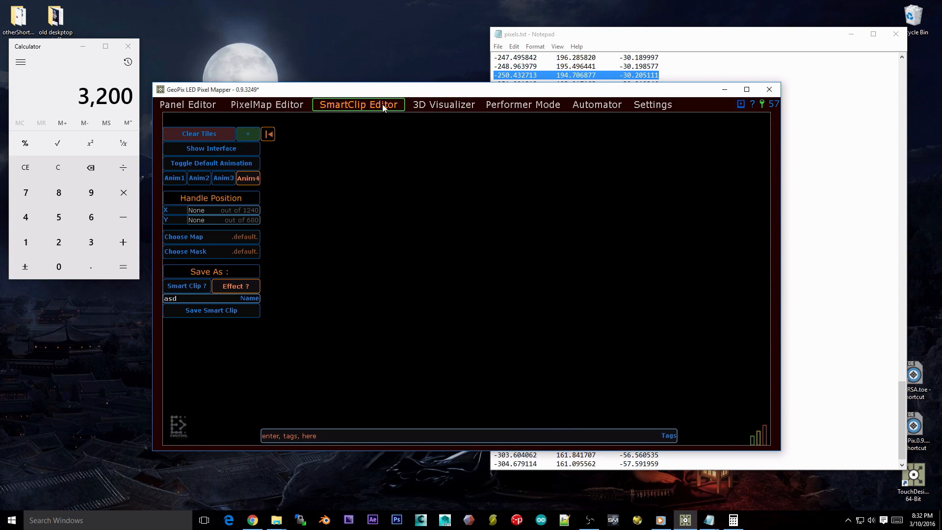
left_click(510, 105)
left_click(267, 104)
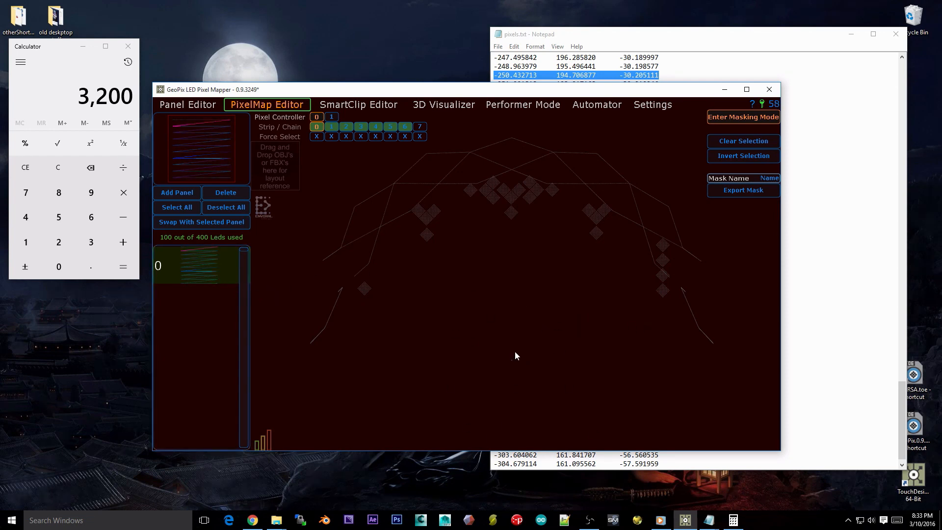
left_click(446, 105)
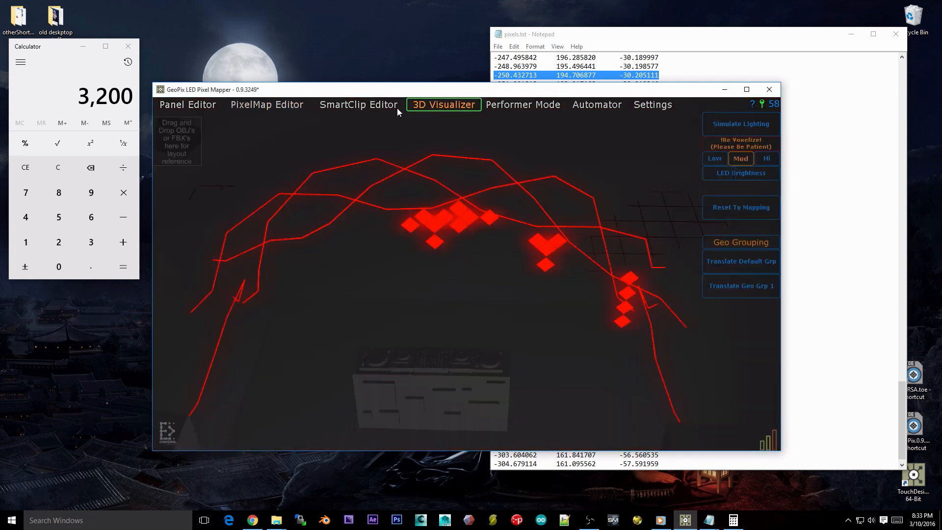
left_click(301, 106)
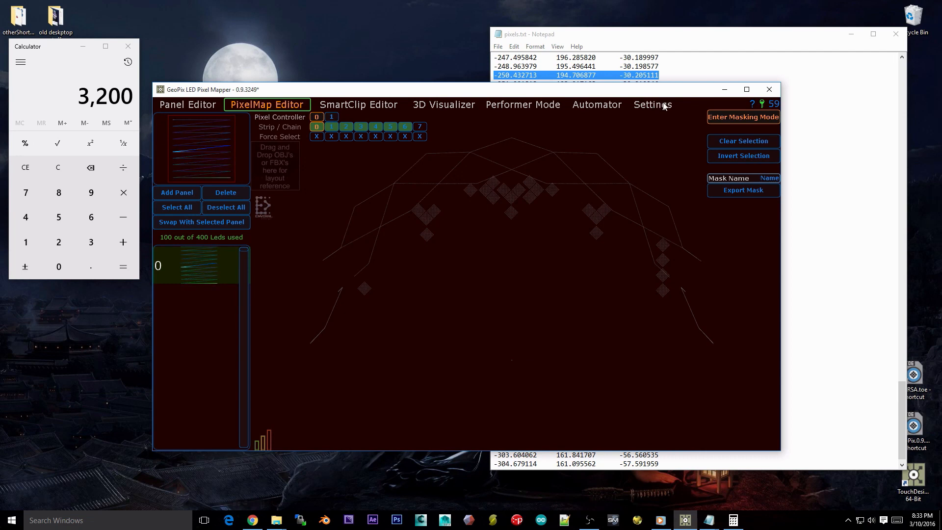
Step: Review the Viz Coords Table setting in Settings, and look through the coordinate rows of pixels.txt in Notepad
left_click_drag(663, 94, 674, 70)
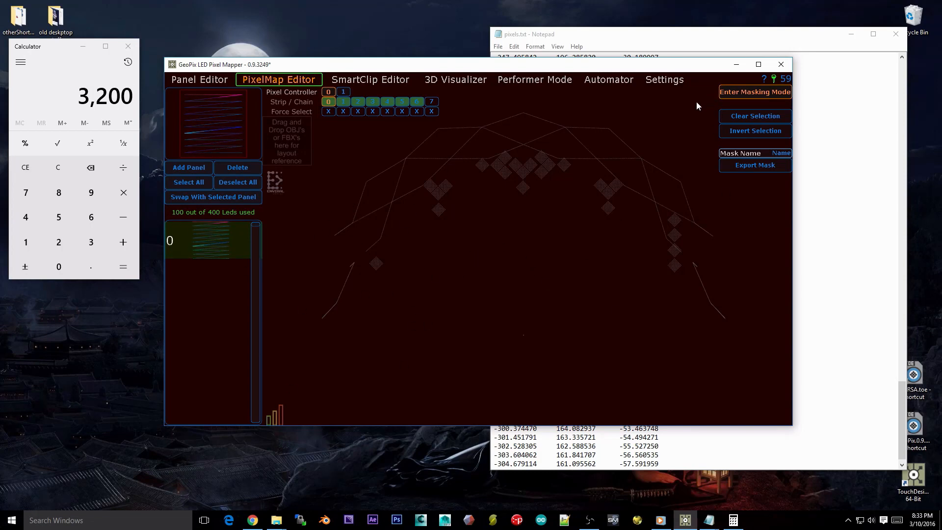
left_click(671, 78)
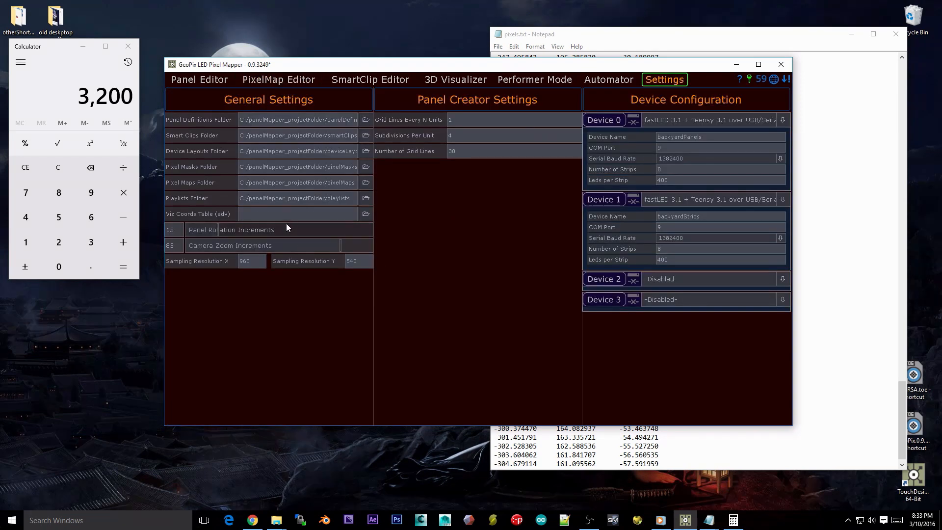
left_click(301, 218)
left_click(841, 31)
scroll(747, 229, "down", 1)
scroll(750, 361, "up", 20)
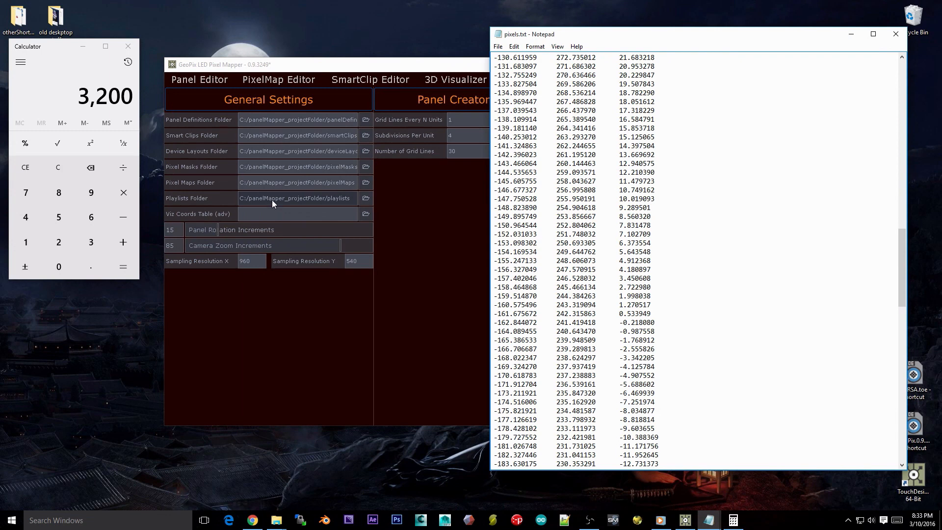
Step: Switch back to GeoPix and inspect the panels and strips in the 3D Visualizer, glancing at the SmartClip Editor in between
left_click(395, 69)
left_click(457, 79)
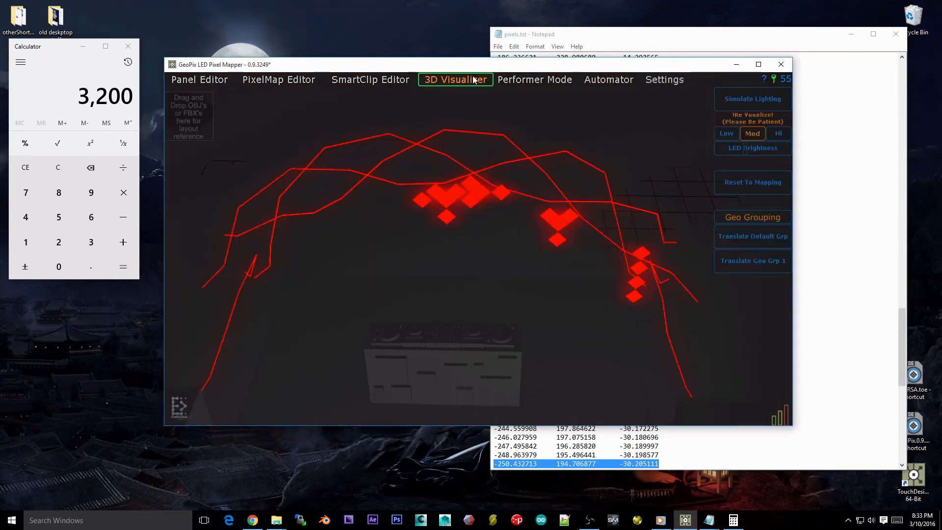
left_click(392, 80)
left_click(455, 81)
mouse_move(408, 198)
left_mouse_down()
mouse_move(308, 177)
mouse_move(410, 197)
left_mouse_up()
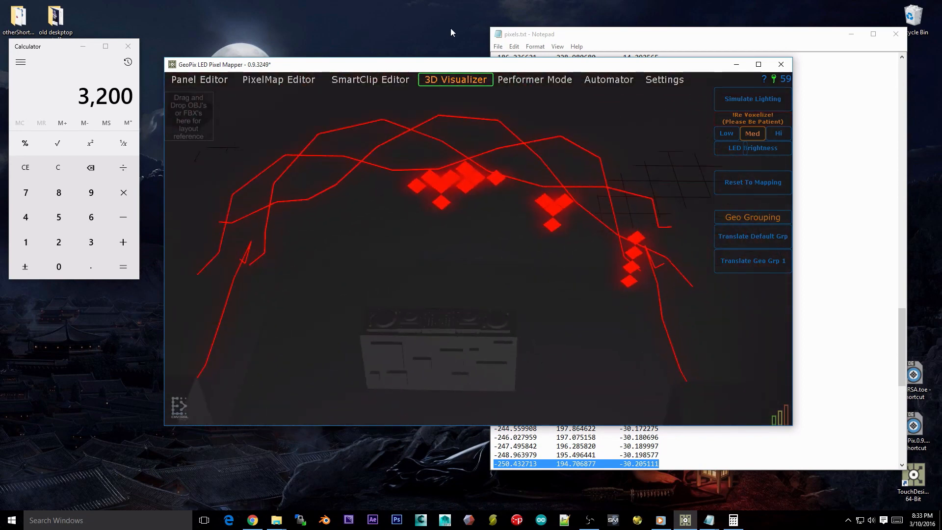
Step: Return to the PixelMap Editor by way of Settings, leave masking mode and select panel 0
left_click(685, 81)
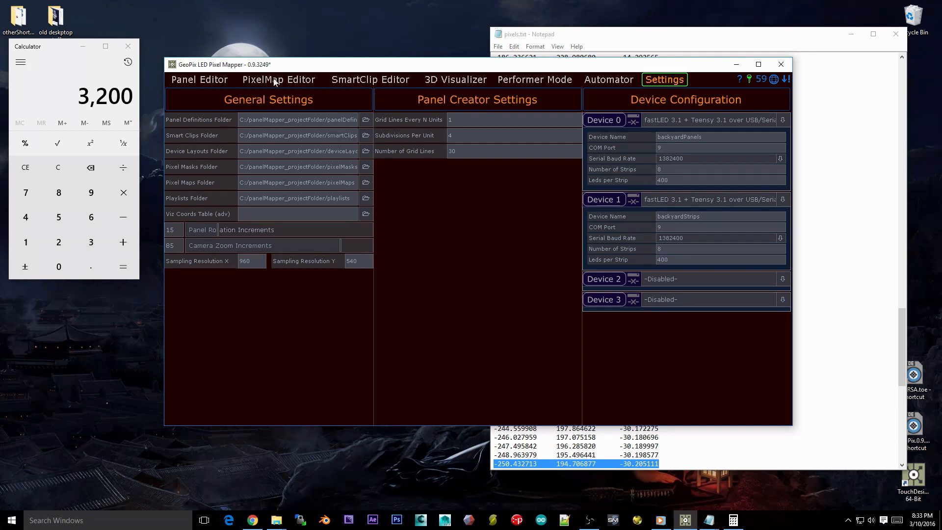
left_click(275, 80)
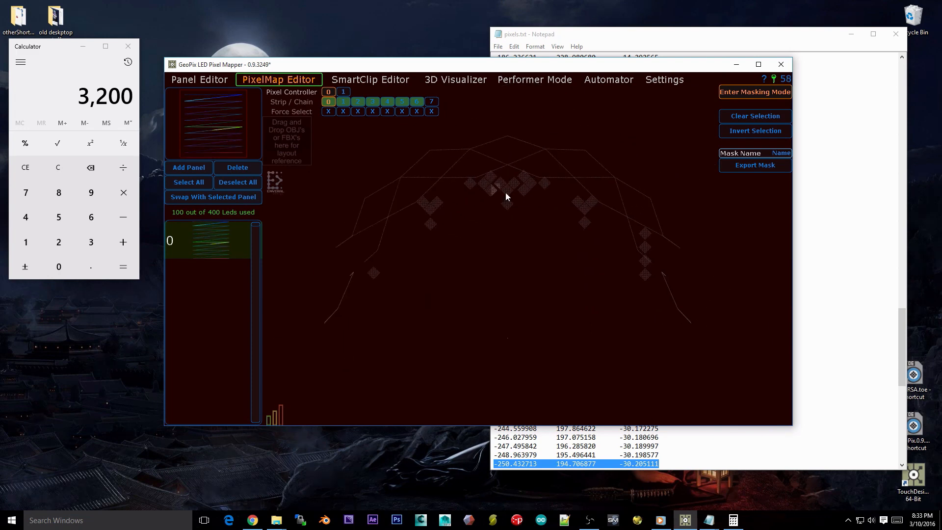
scroll(518, 219, "up", 2)
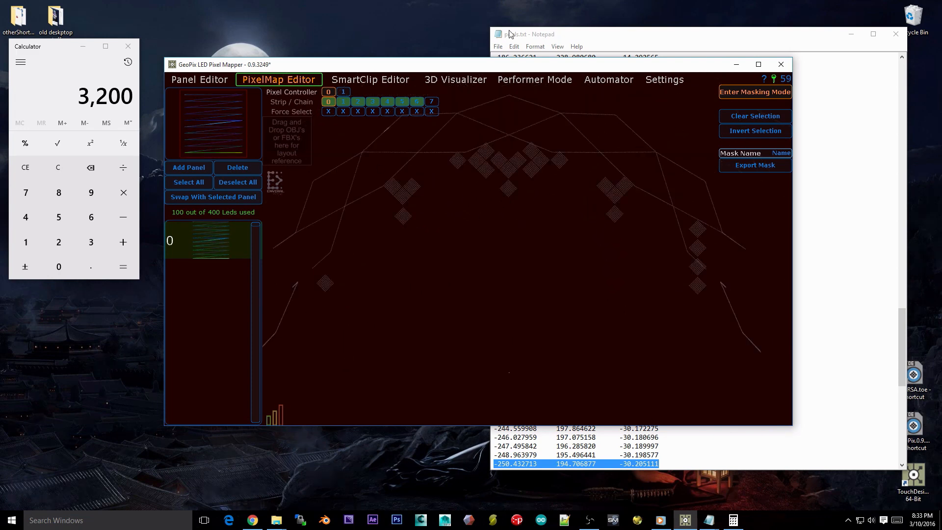
left_click(218, 254)
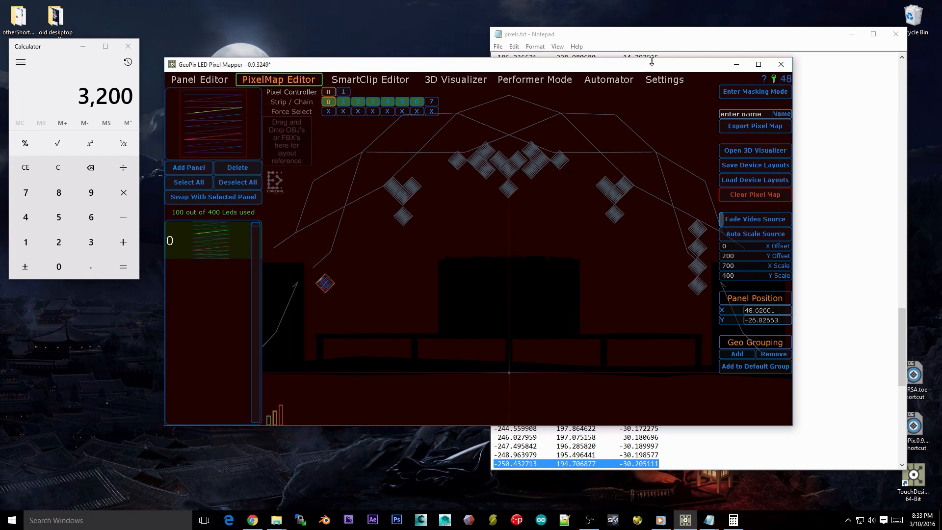
Step: Go through the Sampling Resolution X and Y fields in Settings, and compare them with the SmartClip Editor's canvas
left_click(666, 80)
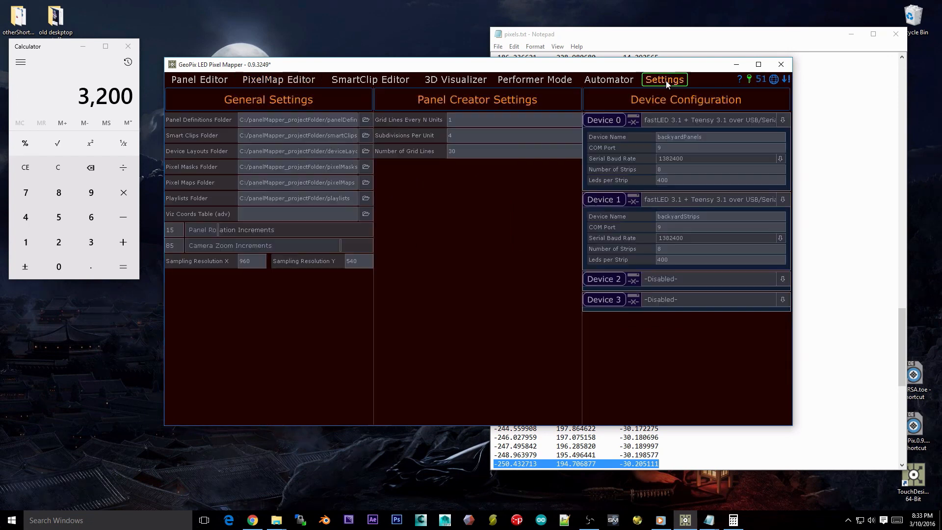
double_click(263, 257)
left_click(253, 261)
key("Tab")
left_click(241, 258)
left_click(356, 82)
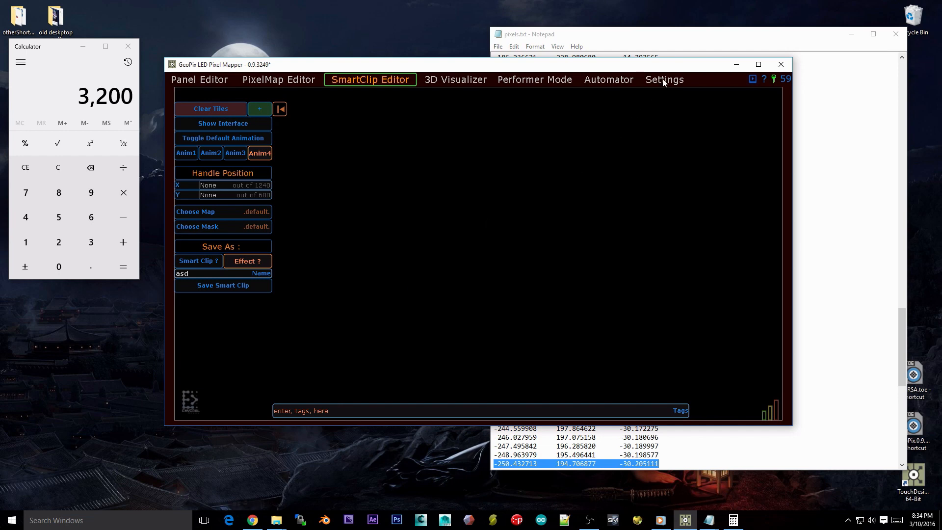
left_click(678, 82)
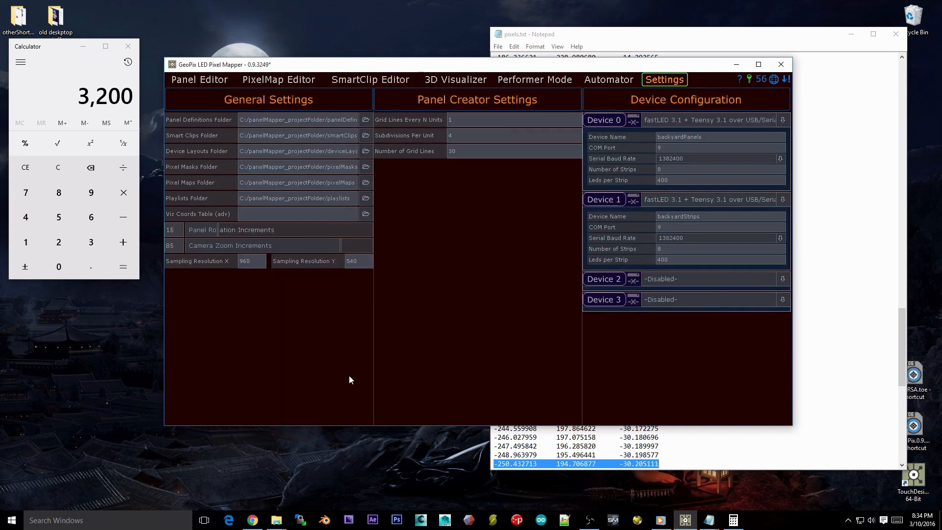
Step: Point out the Sampling Resolution X and Y values again, and view the whole layout in the PixelMap Editor
left_click(263, 263)
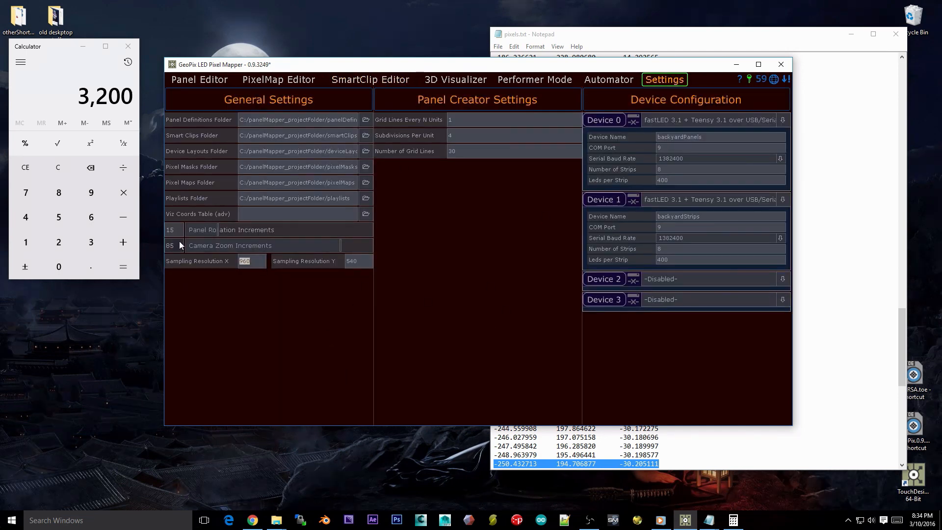
left_click(369, 260)
left_click(307, 82)
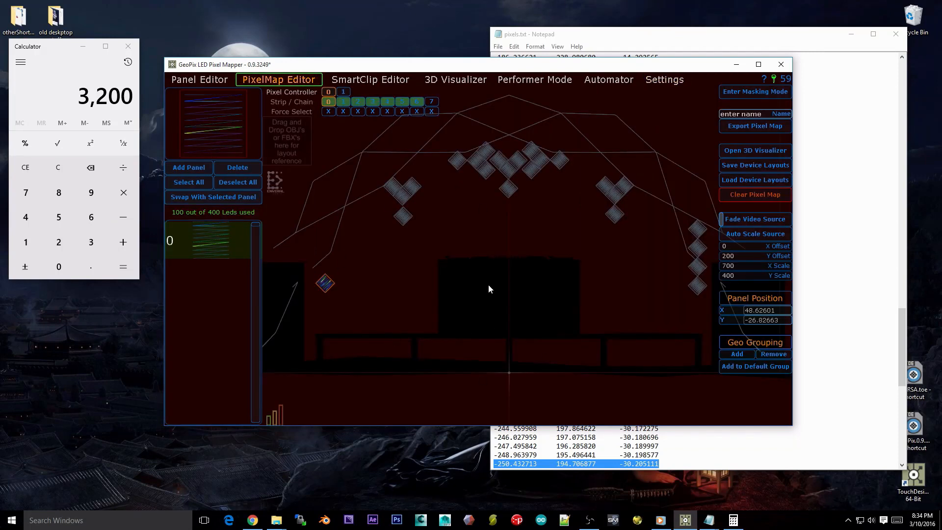
scroll(421, 287, "down", 3)
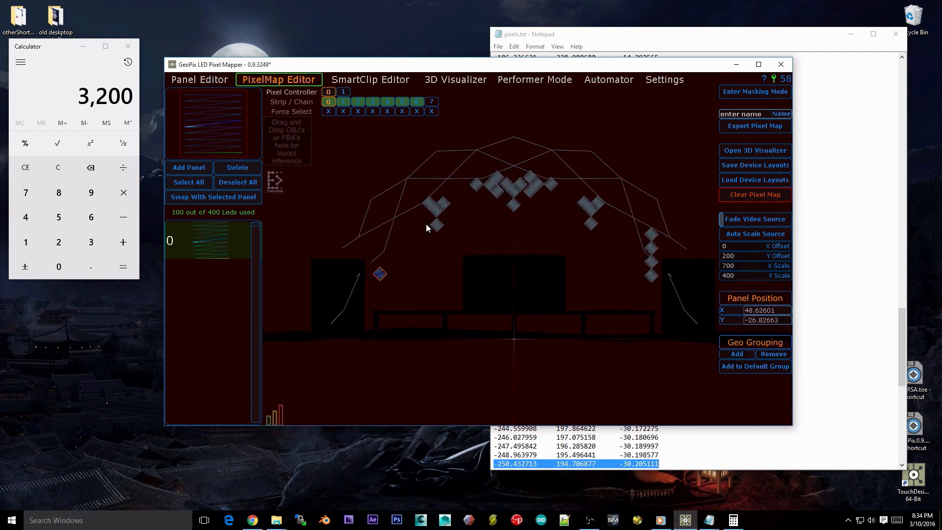
Step: Return to Settings, dismiss the Facebook notification and close Chrome
left_click(653, 82)
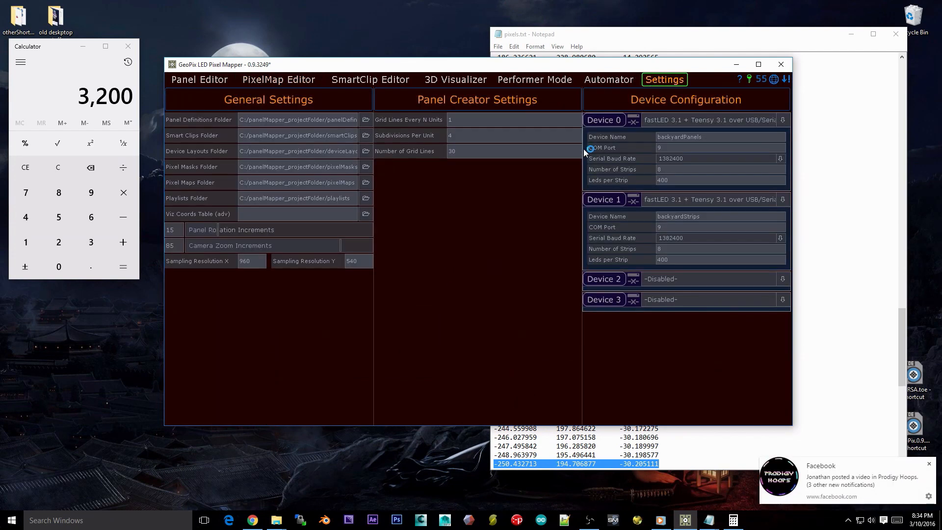
left_click(930, 465)
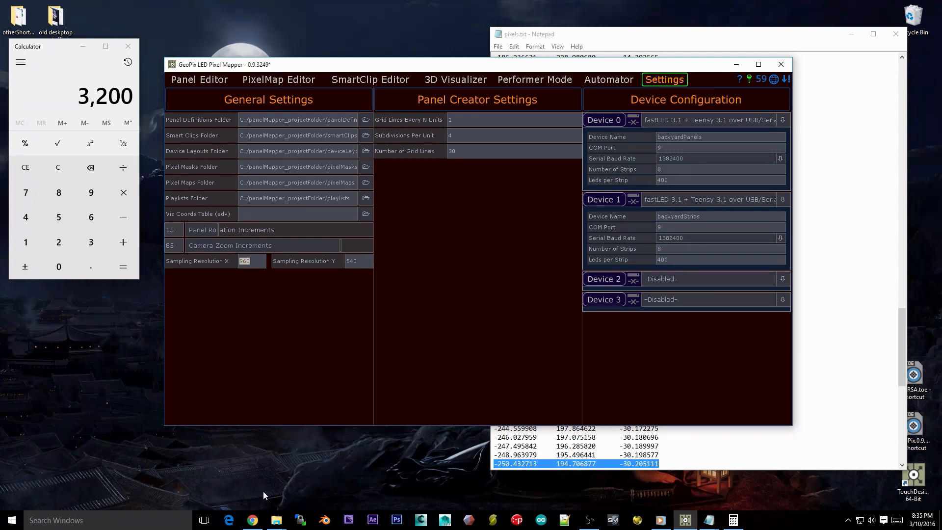
right_click(252, 520)
left_click(251, 504)
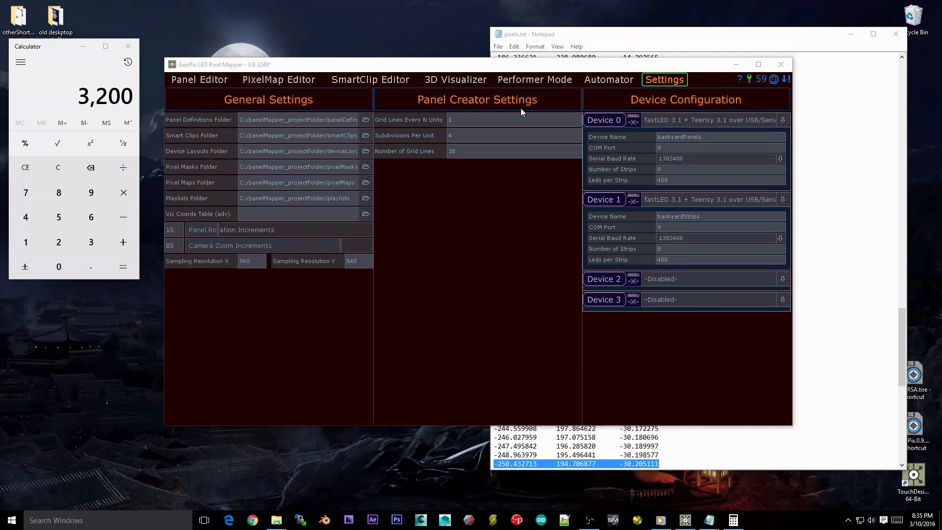
Step: Go through the three Panel Creator Settings fields for grid lines and subdivisions, and view the grid they control in the Panel Editor
left_click(487, 118)
left_click(464, 134)
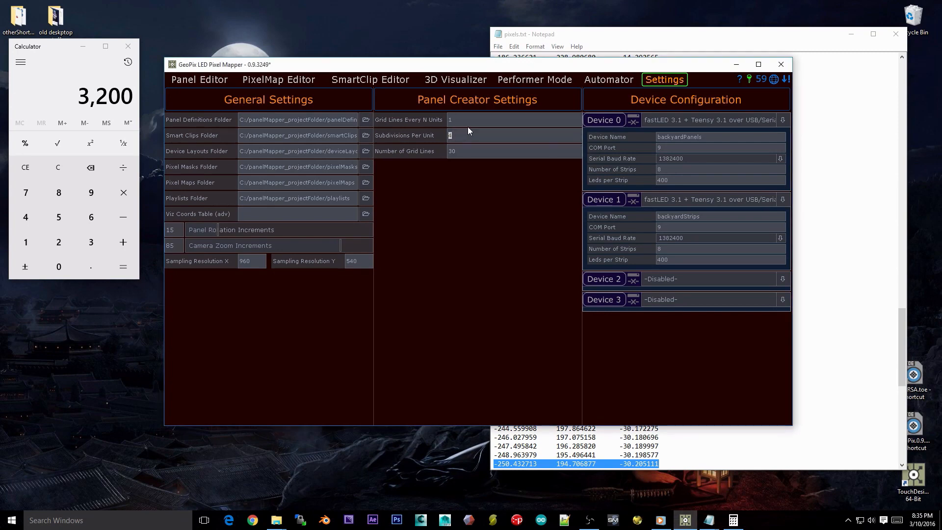
left_click(475, 151)
left_click(199, 80)
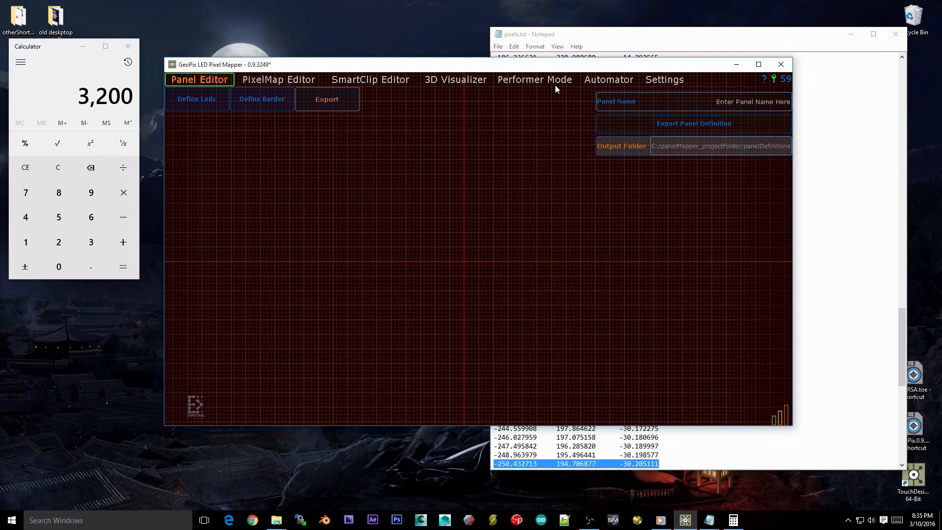
Step: Return to Settings and set Device 1 to -Disabled-
left_click(665, 80)
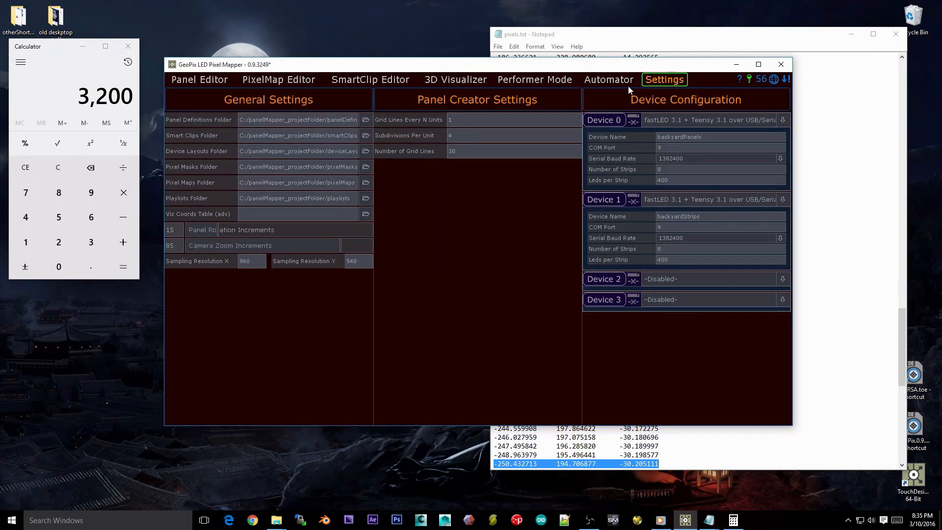
left_click(694, 198)
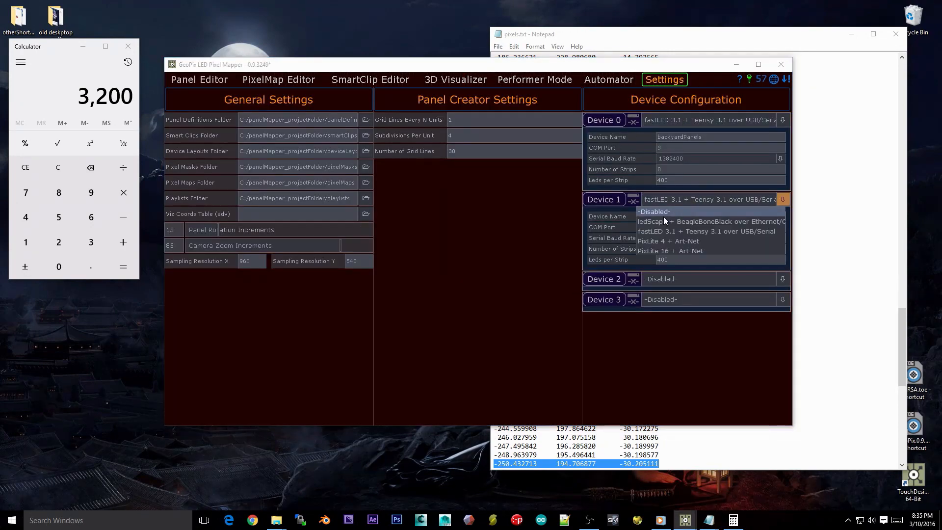
left_click(663, 212)
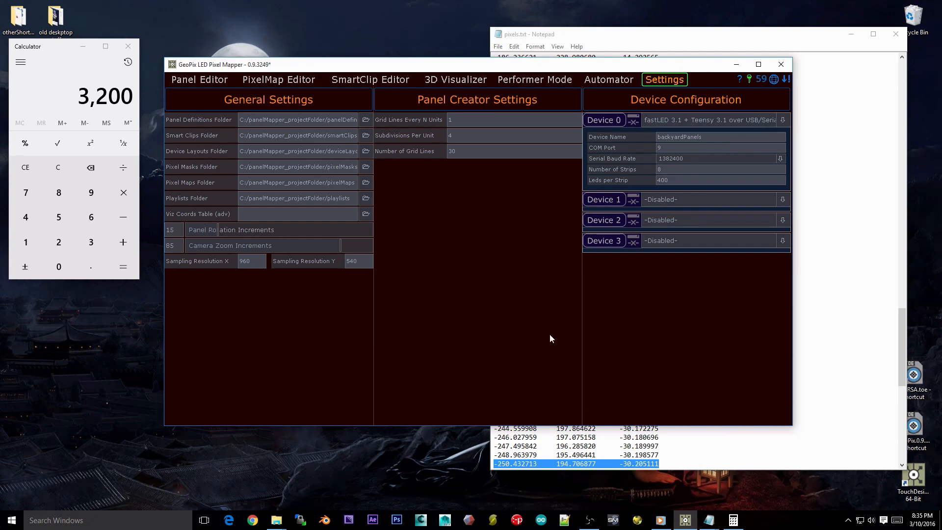
Step: Look through Device 0's controller types and serial baud rates, keeping fastLED 3.1 + Teensy 3.1 over USB/Serial selected
left_click(719, 116)
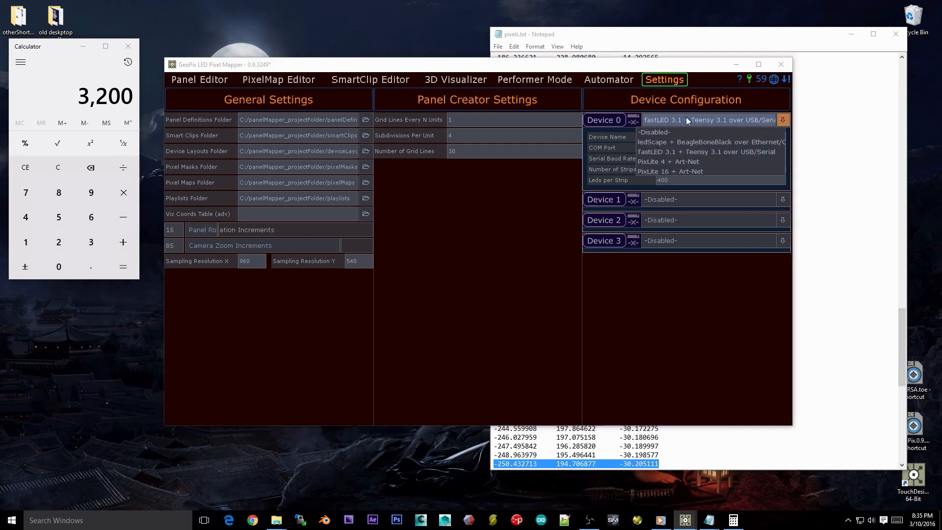
left_click_drag(694, 72, 693, 90)
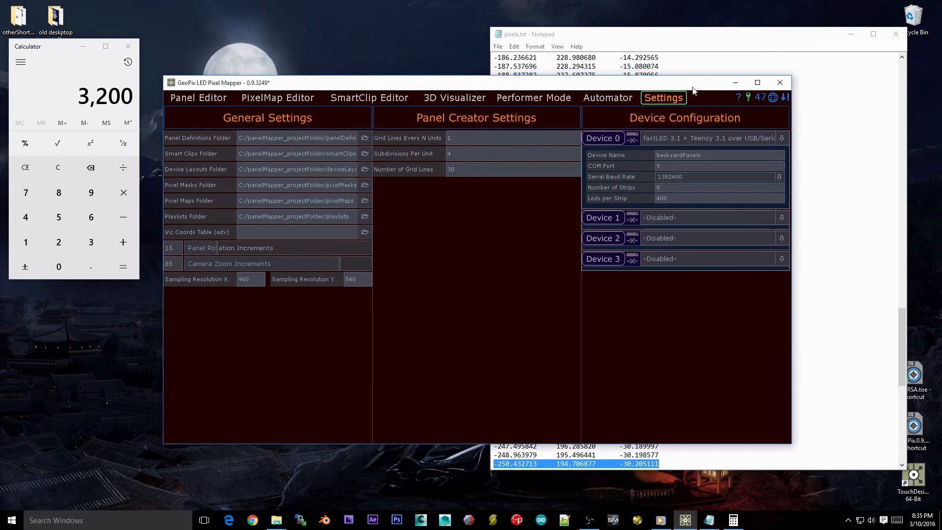
left_click(701, 139)
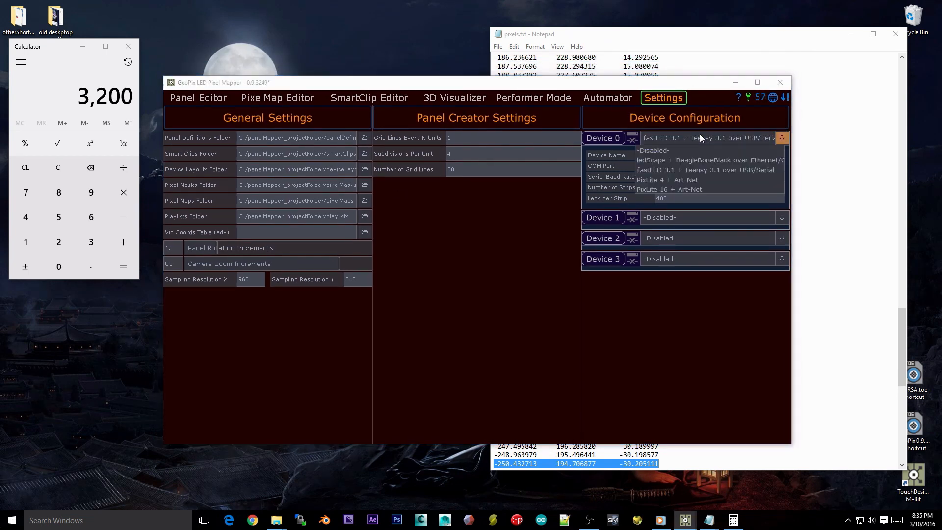
left_click(690, 169)
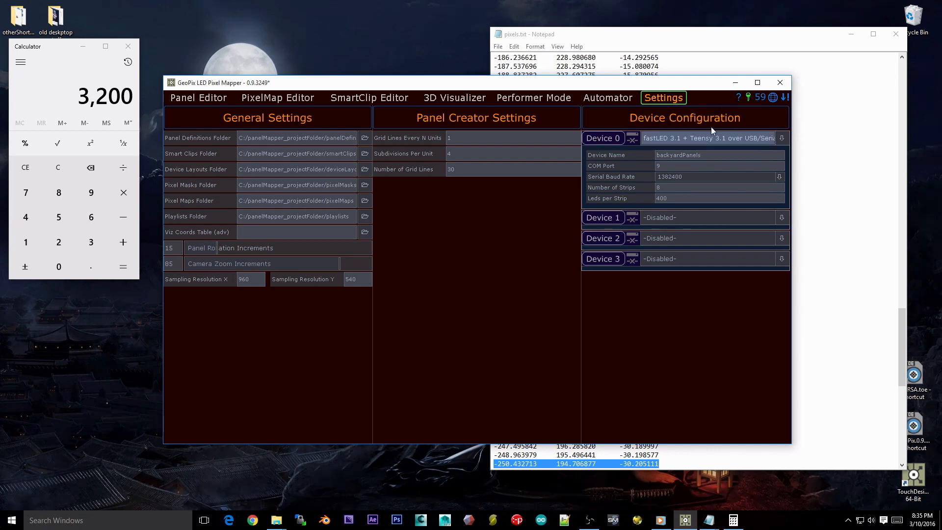
left_click(673, 177)
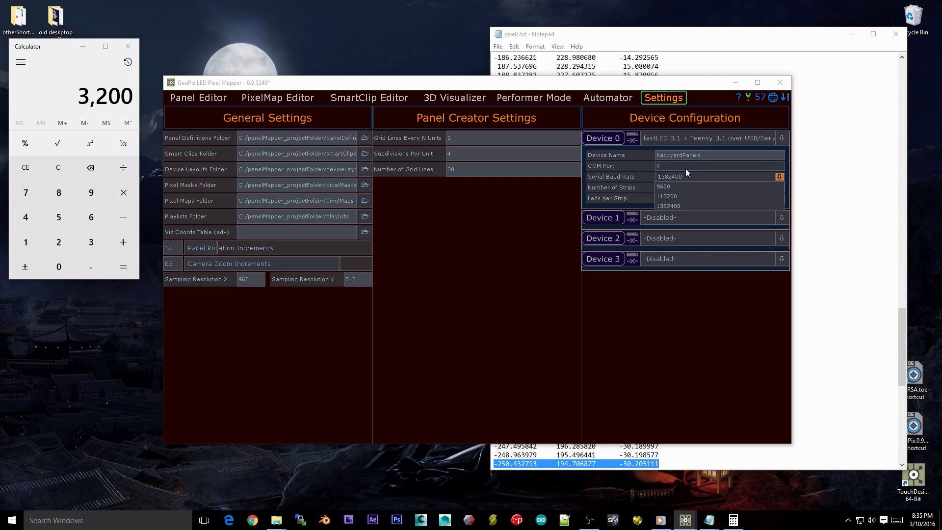
left_click(691, 176)
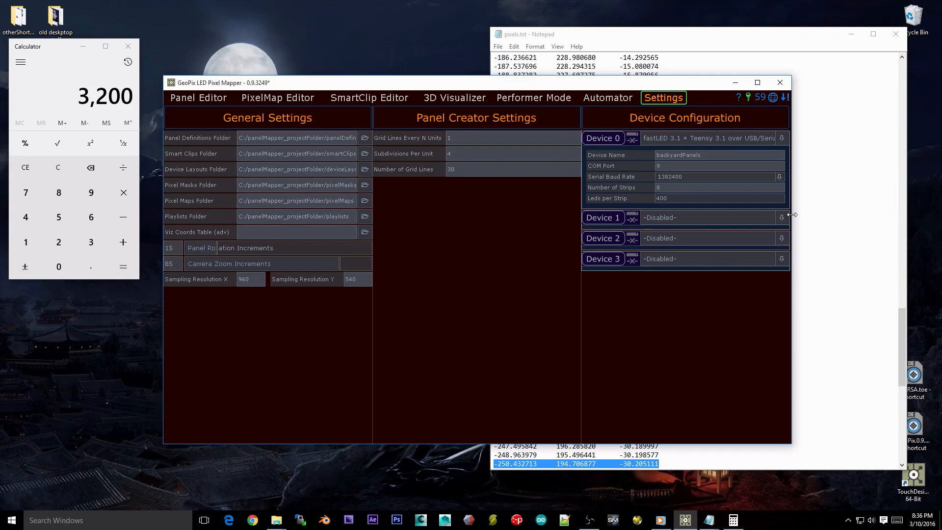
Step: Switch Device 0 to ledScape + BeagleBoneBlack over Ethernet and point out its IP Address, Port and Leds per Strip fields
left_click(688, 140)
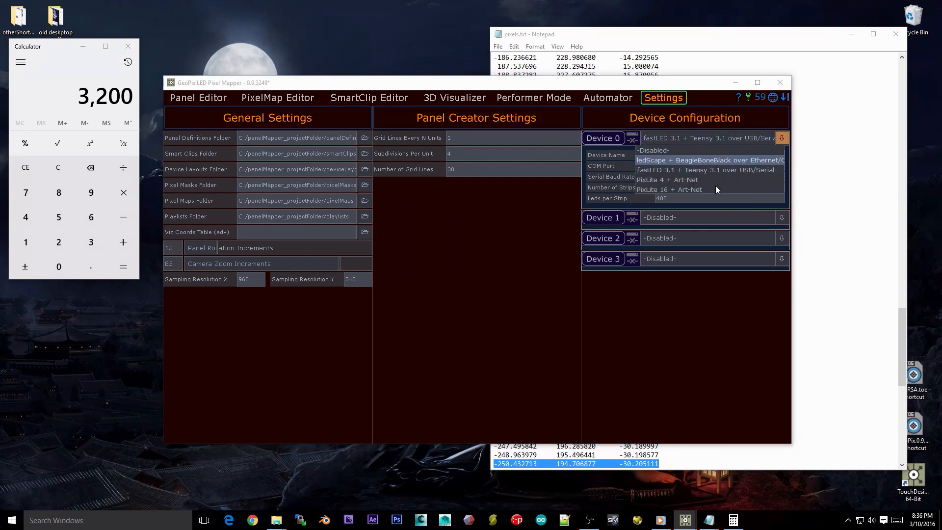
left_click(750, 160)
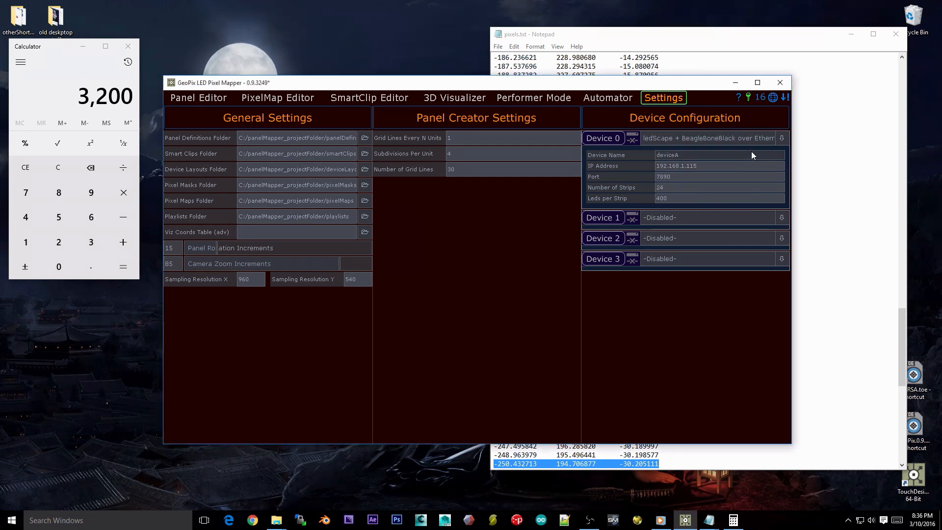
left_click(738, 141)
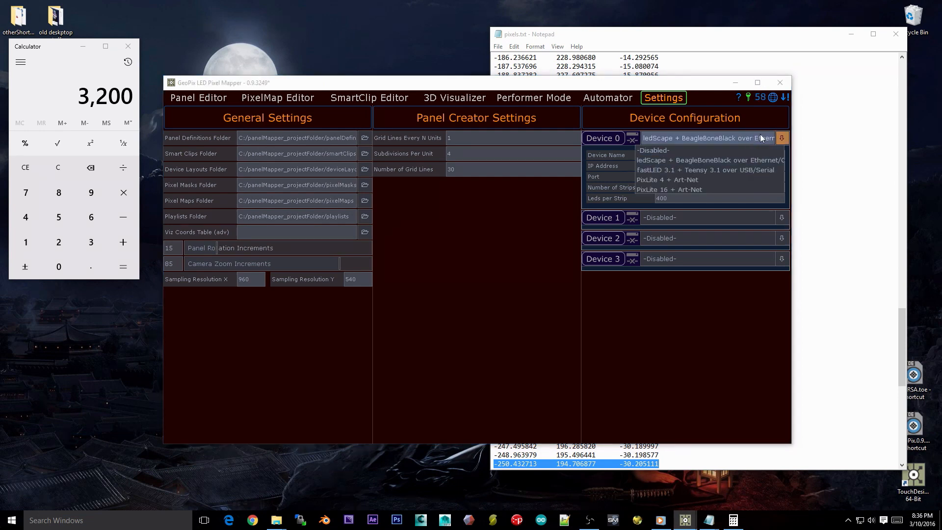
left_click(699, 171)
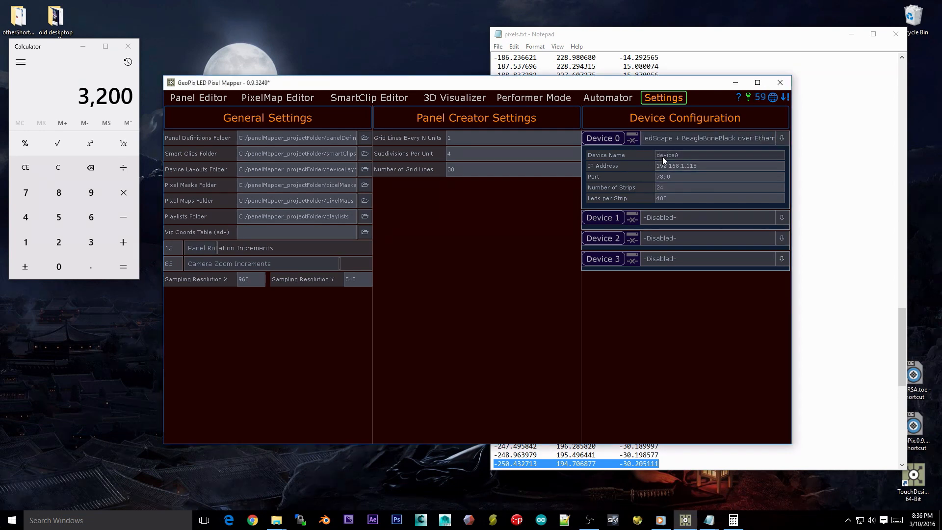
left_click(698, 166)
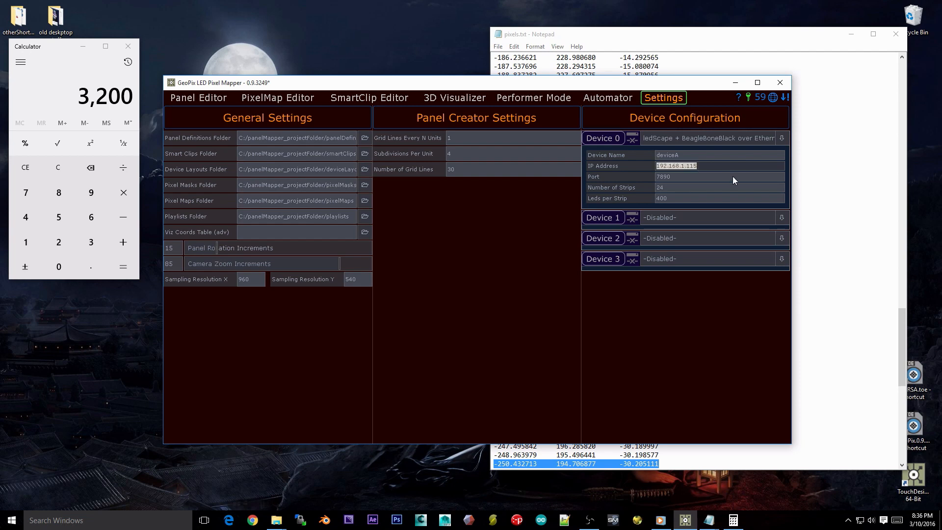
left_click(700, 176)
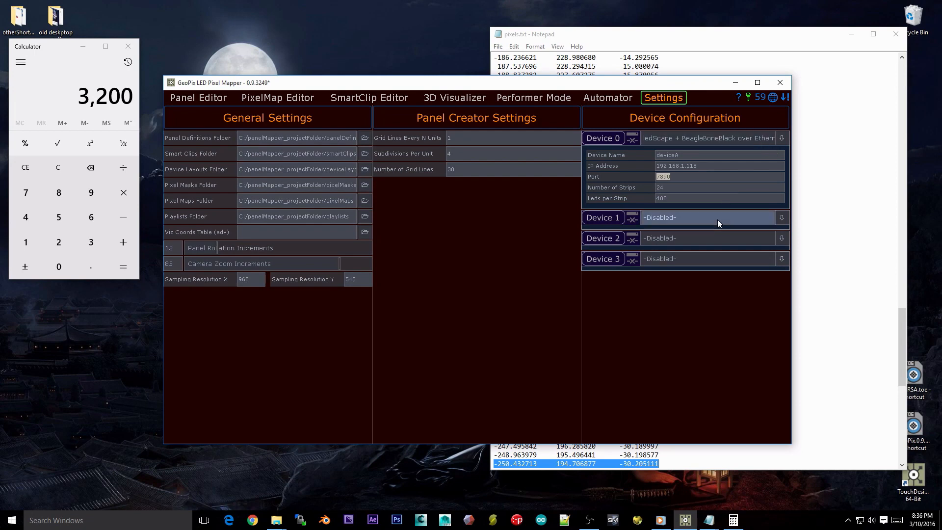
left_click(693, 198)
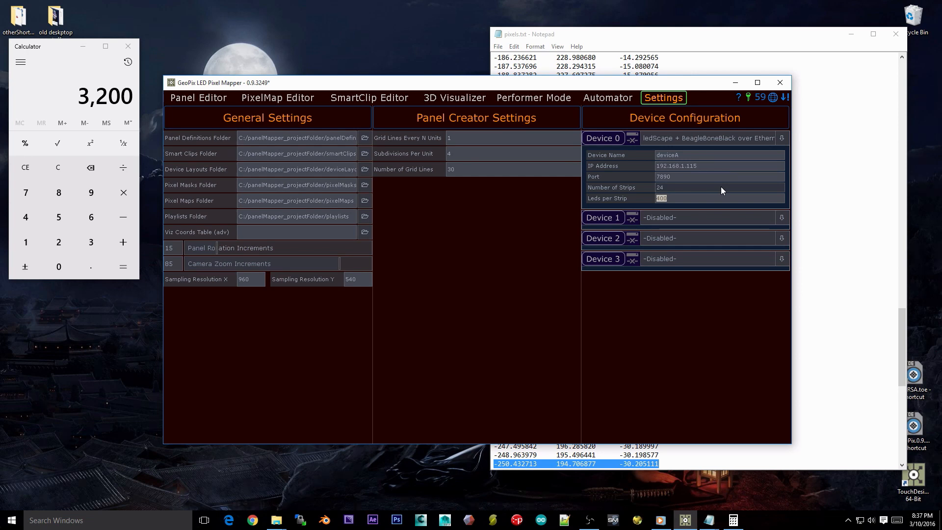
Step: Switch Device 0 to PixLite 4 + Art-Net and point out its Number of Strips field
left_click(709, 138)
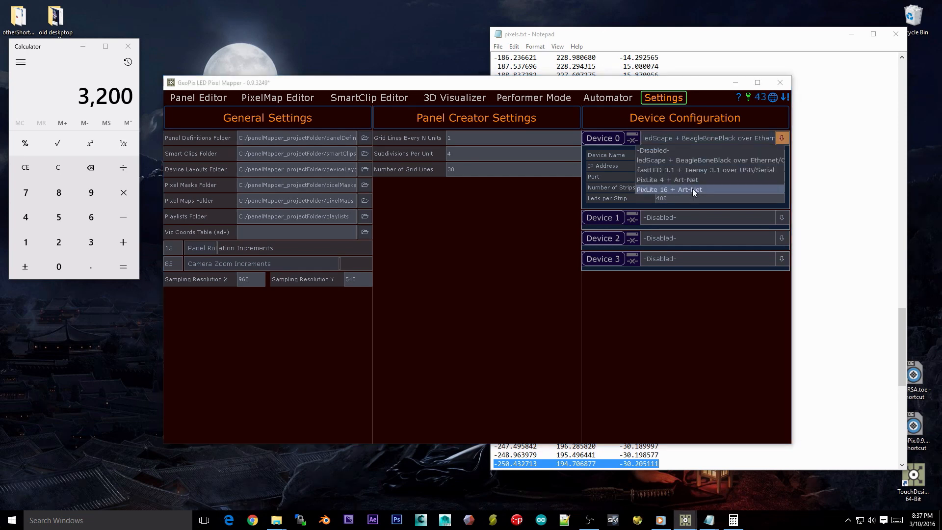
left_click(660, 179)
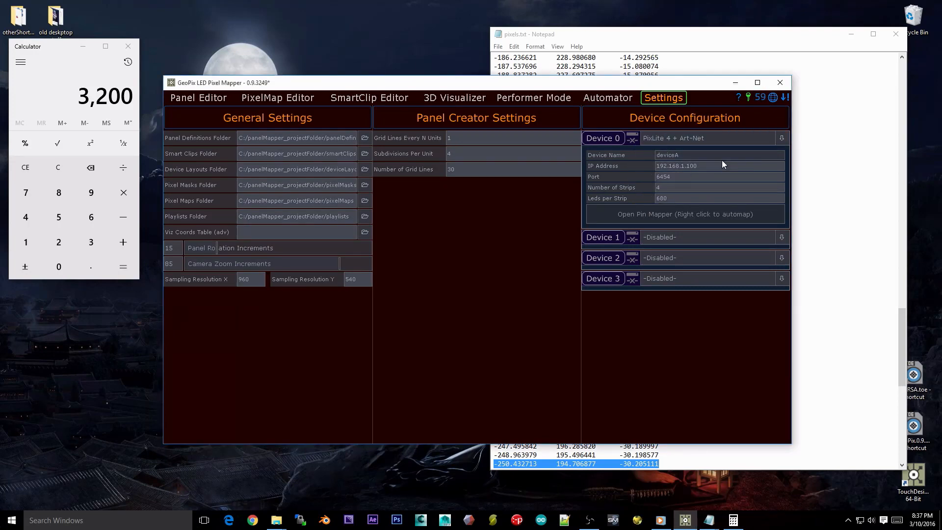
left_click(680, 189)
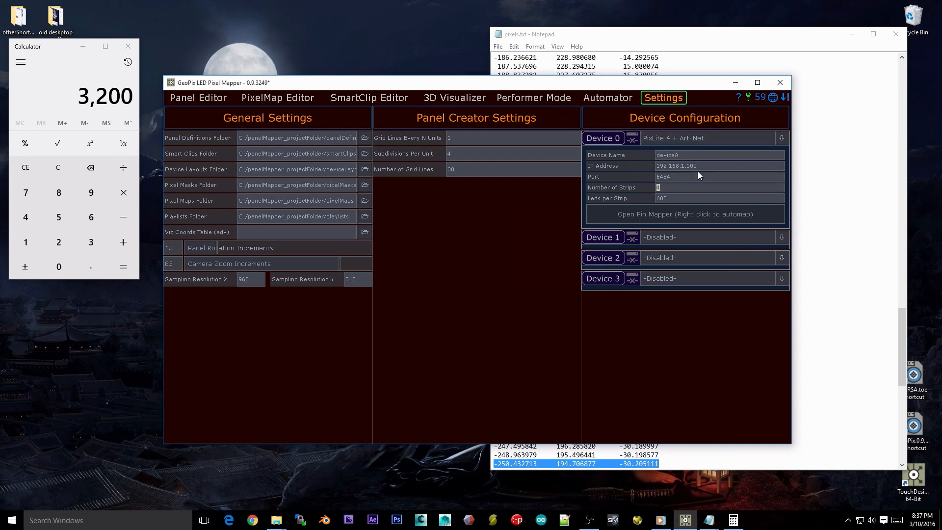
Step: Switch Device 0 to PixLite 16 + Art-Net and set its number of strips to 8
left_click(697, 141)
left_click(680, 188)
double_click(681, 191)
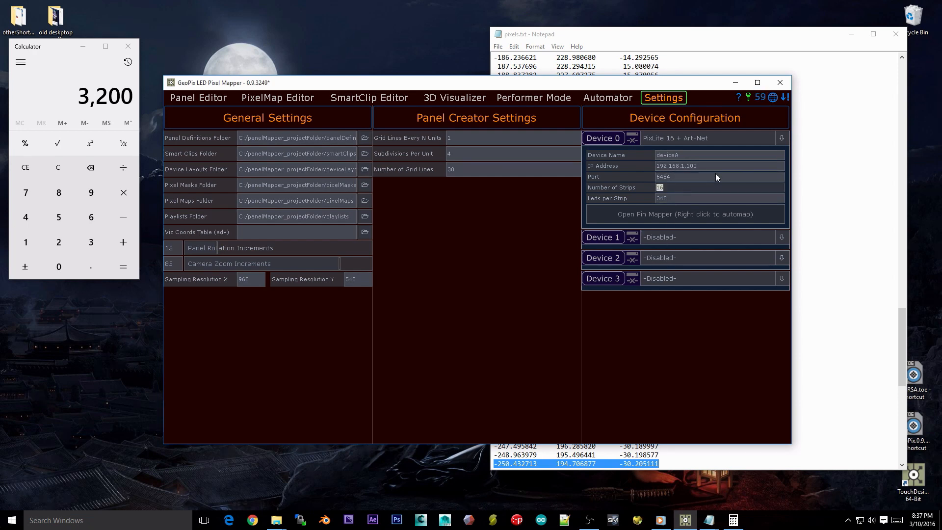
type("8")
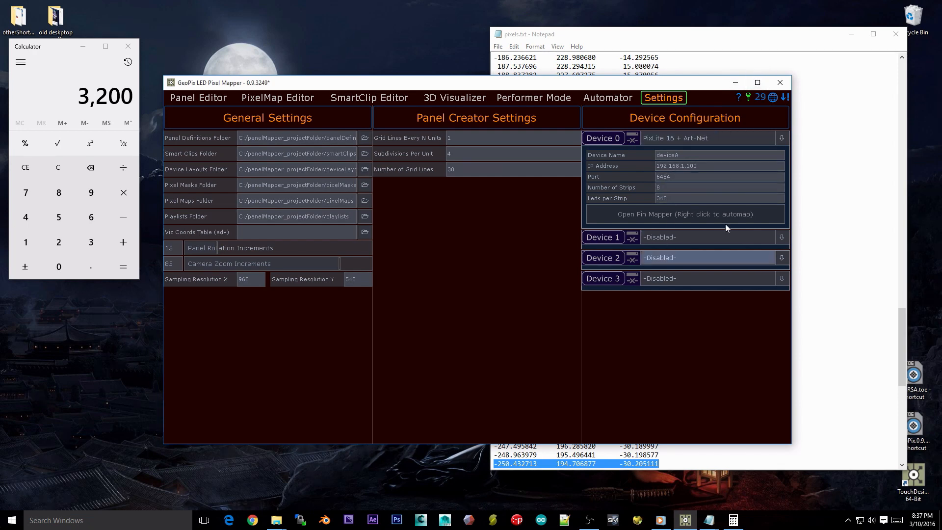
Step: Set Device 0's LEDs per strip to 10 and try raising it to 480
key("Tab")
type("10")
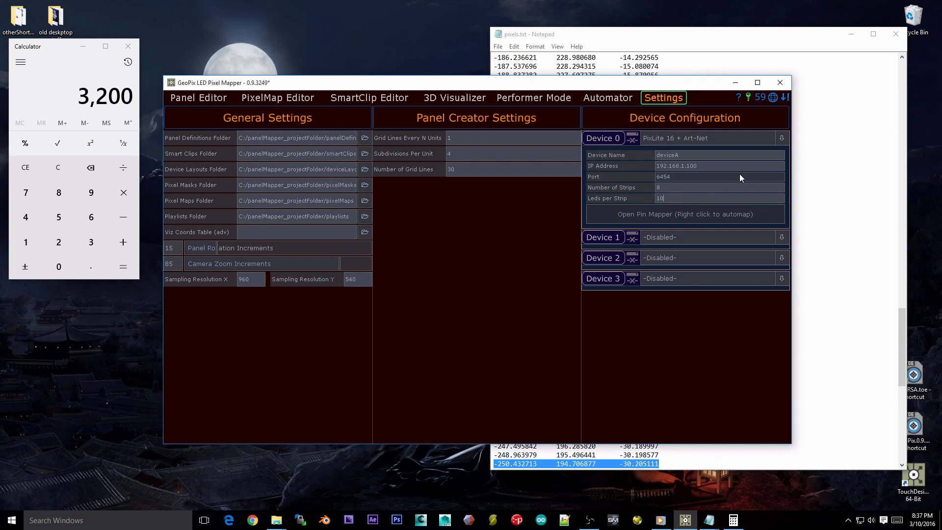
double_click(720, 197)
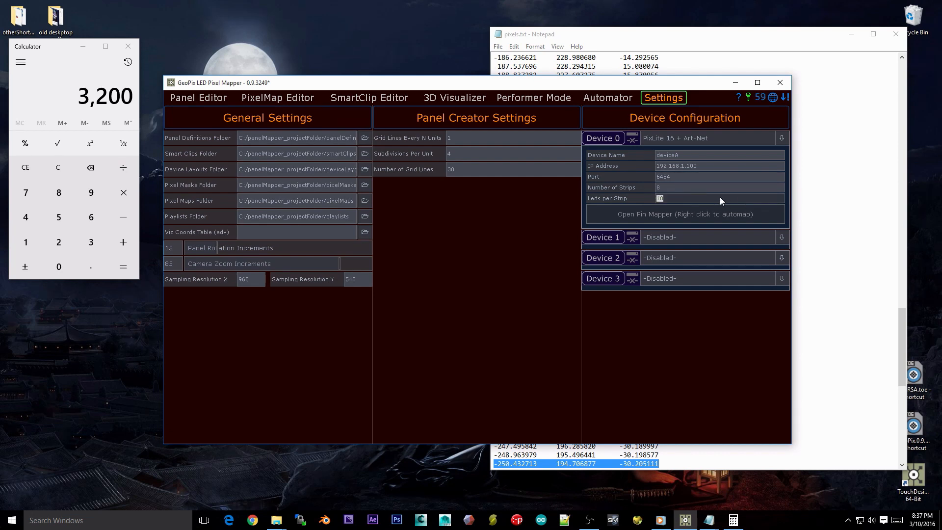
type("480")
double_click(676, 199)
Step: Switch Device 0 back to PixLite 4 + Art-Net and review its Leds per Strip field and the controller type list
left_click(695, 140)
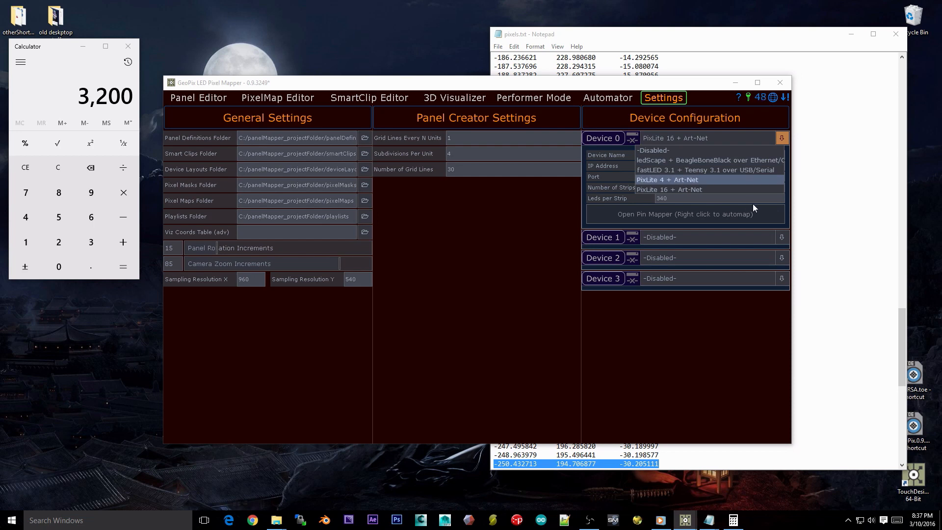
left_click(737, 180)
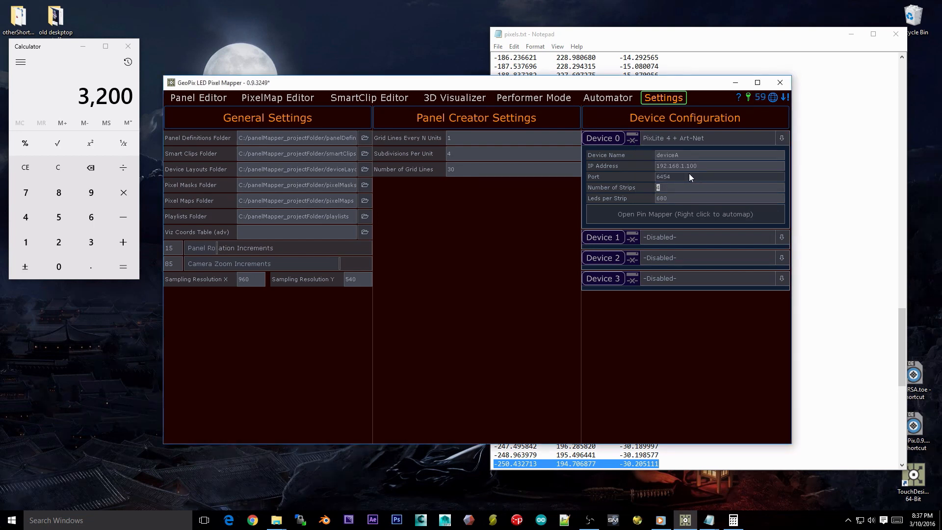
left_click(660, 198)
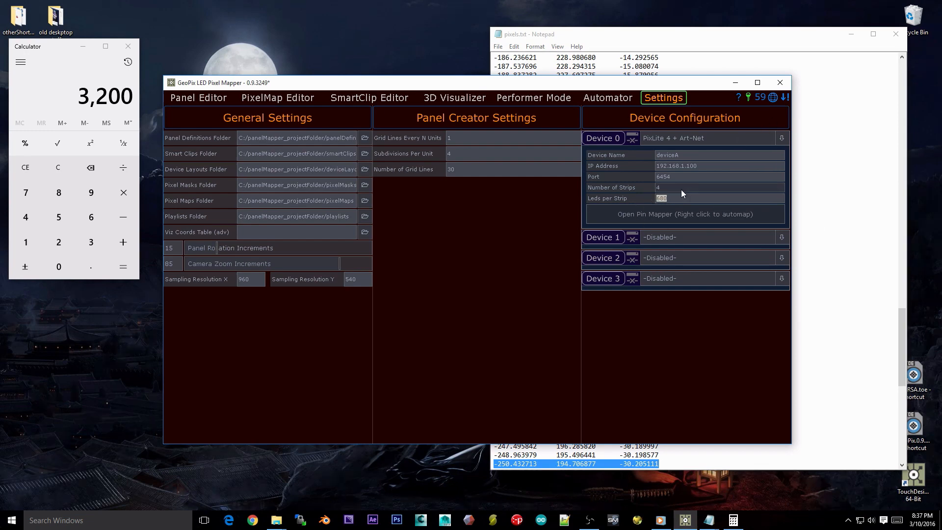
left_click(631, 139)
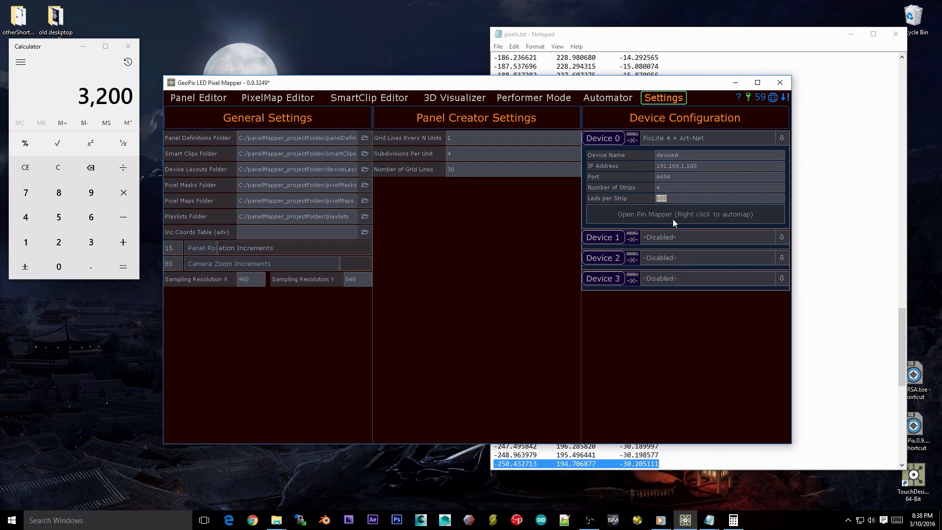
left_click(692, 140)
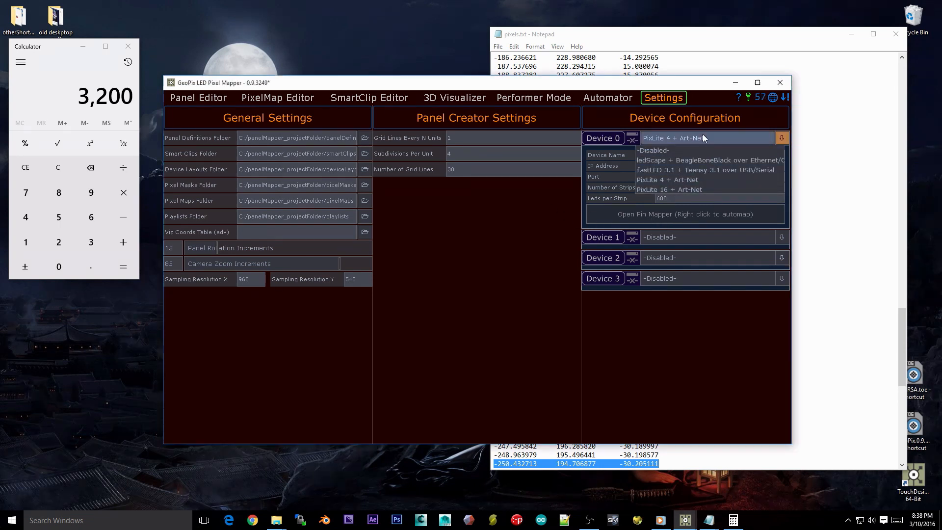
left_click(703, 135)
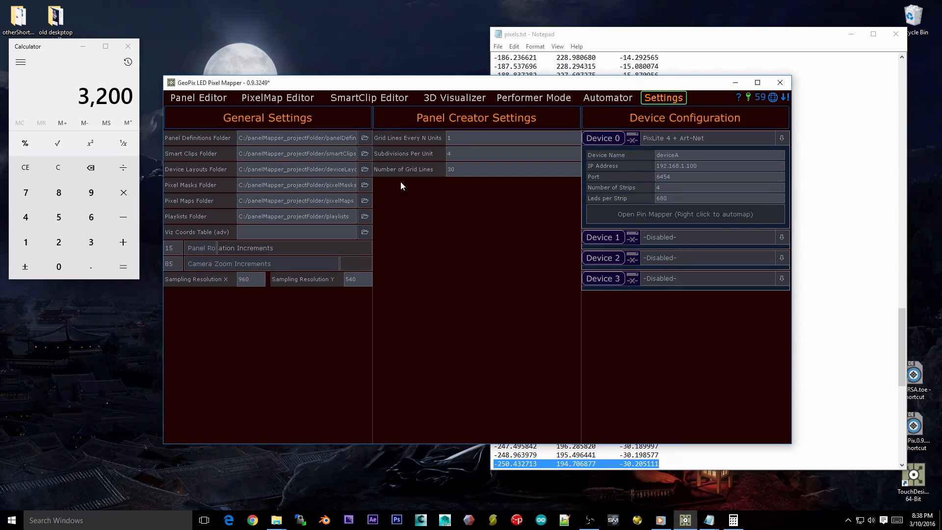
Step: Open the Pin Mapper for Device 0
left_click(633, 139)
left_click(679, 213)
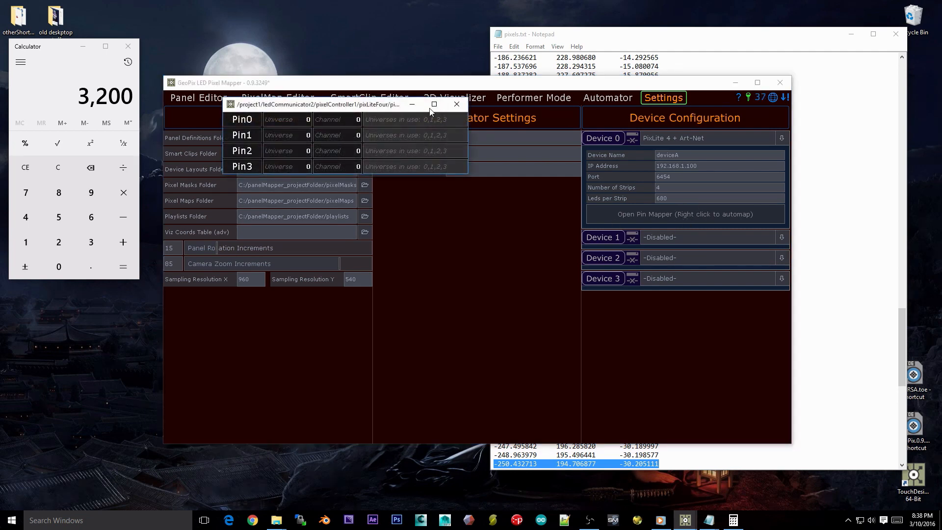
Step: Move the Pin Mapper clear of Device 0's settings and compare its pins with the strips in the PixelMap Editor
left_click_drag(363, 107, 527, 200)
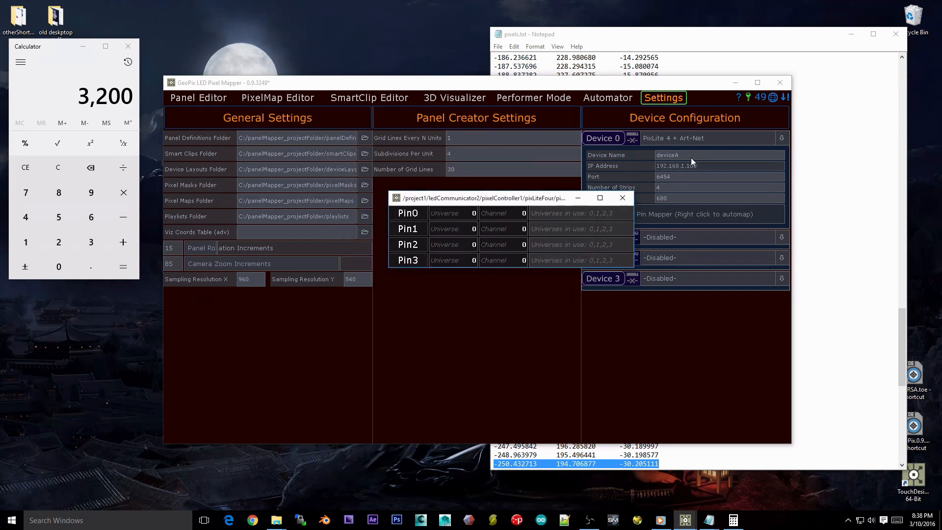
left_click(695, 197)
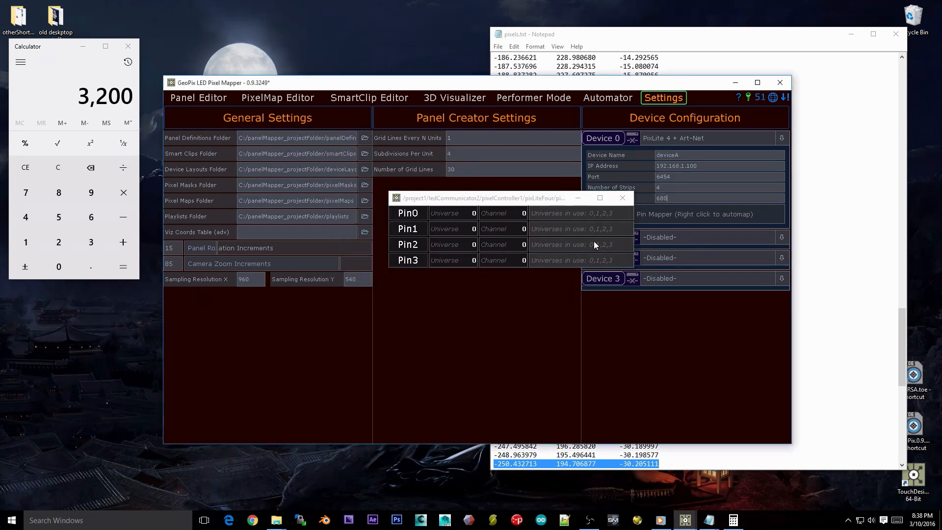
left_click_drag(514, 201, 516, 302)
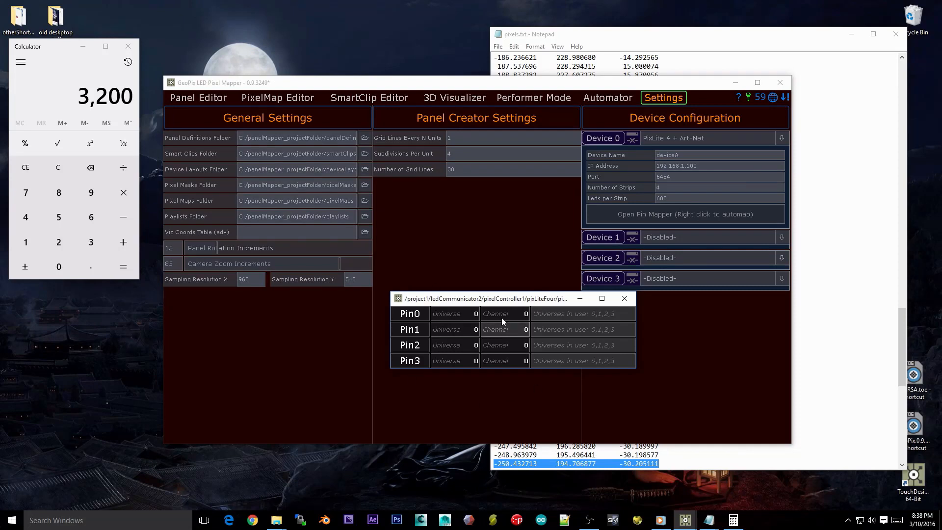
left_click_drag(481, 303, 483, 314)
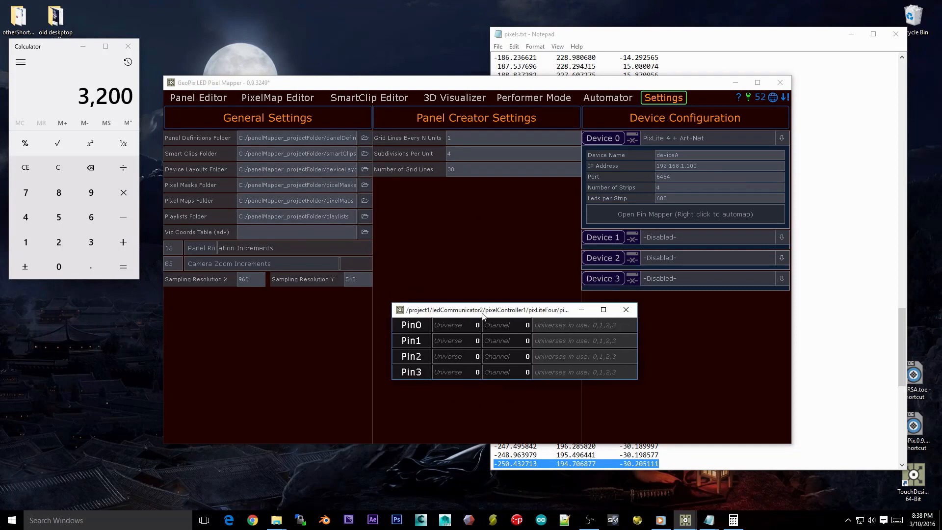
left_click(309, 99)
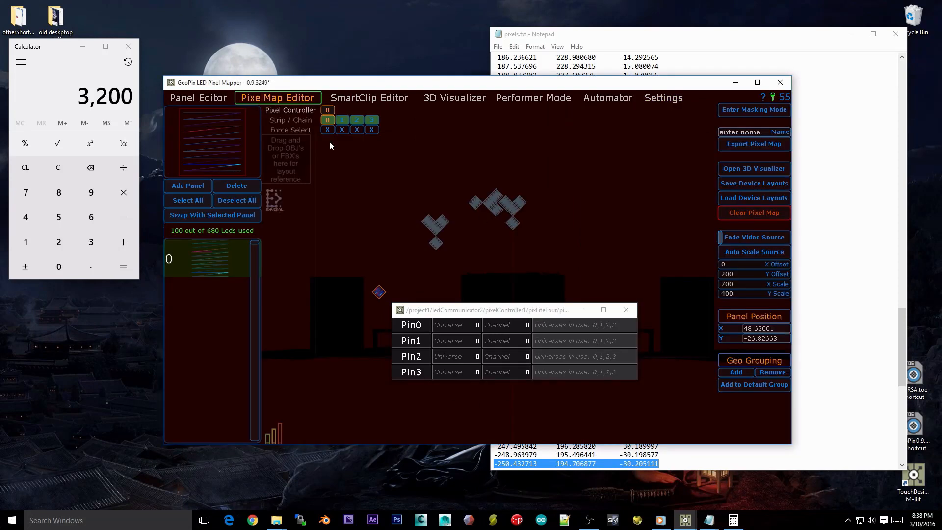
left_click(664, 98)
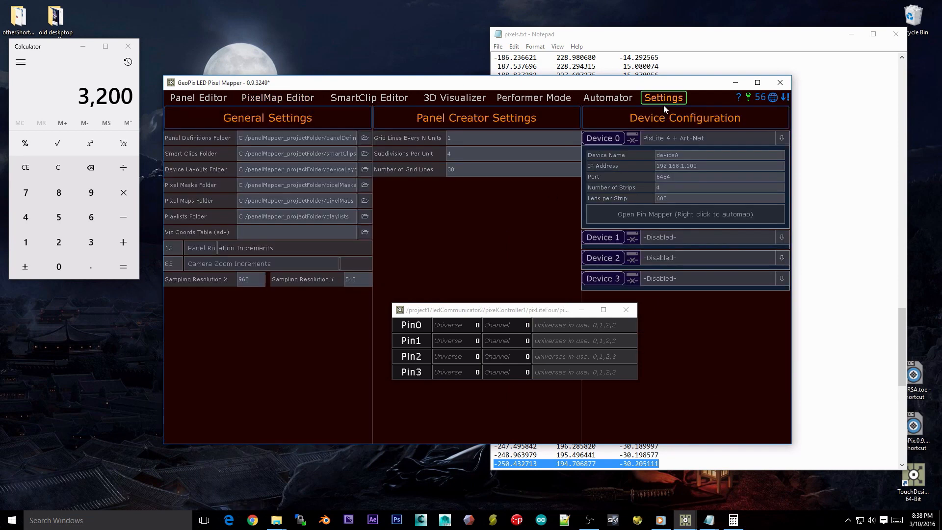
Step: Check Pin0's Universe and Channel fields in the Pin Mapper and automap the pins of Device 0
left_click_drag(495, 310, 478, 310)
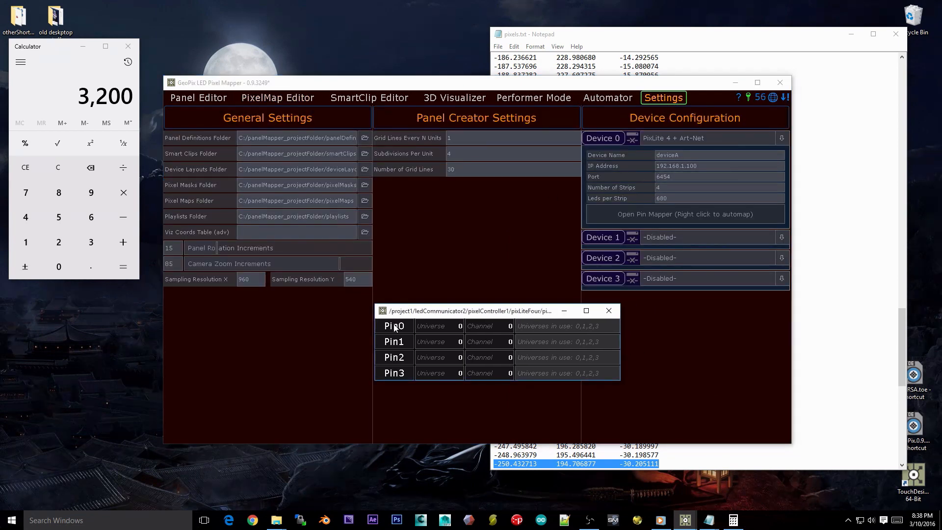
left_click(450, 331)
key("Tab")
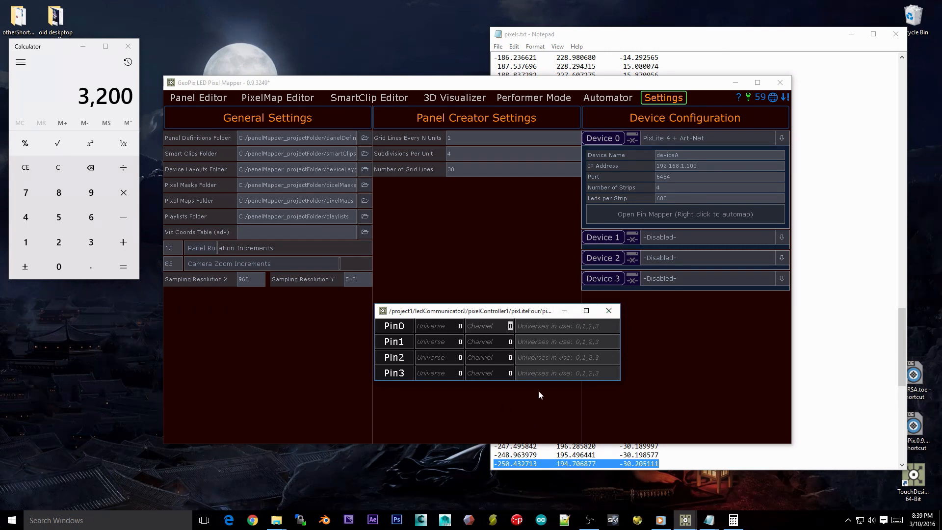
left_click_drag(501, 314, 389, 213)
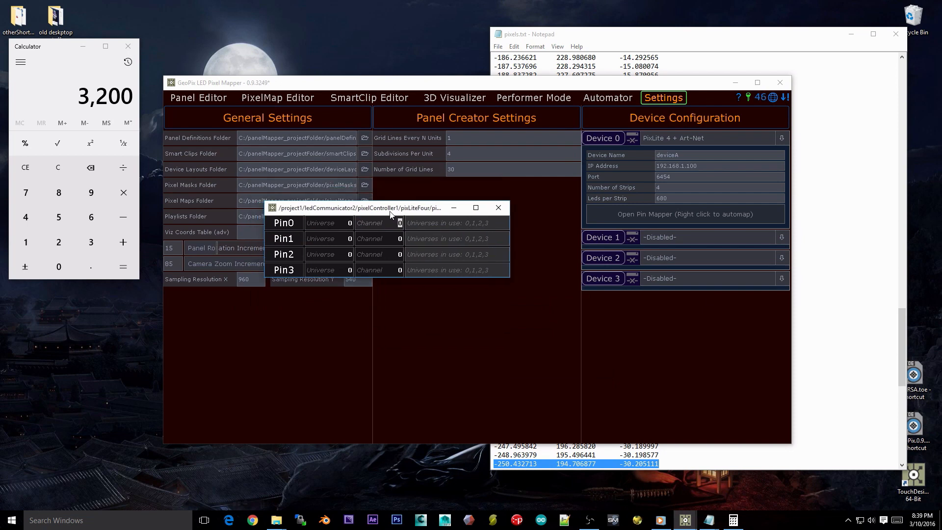
right_click(699, 212)
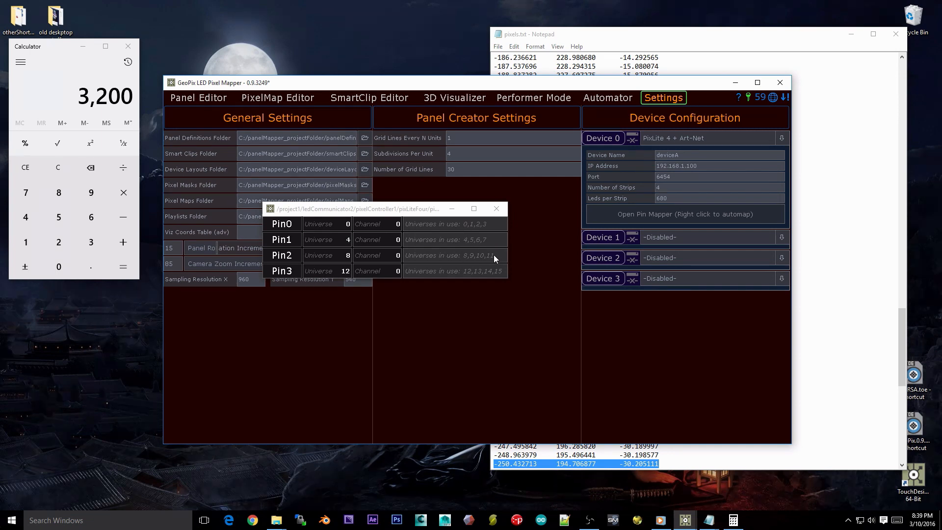
Step: Set the starting universes to 5 for Pin1, 10 for Pin2 and 20 for Pin3
left_click(340, 234)
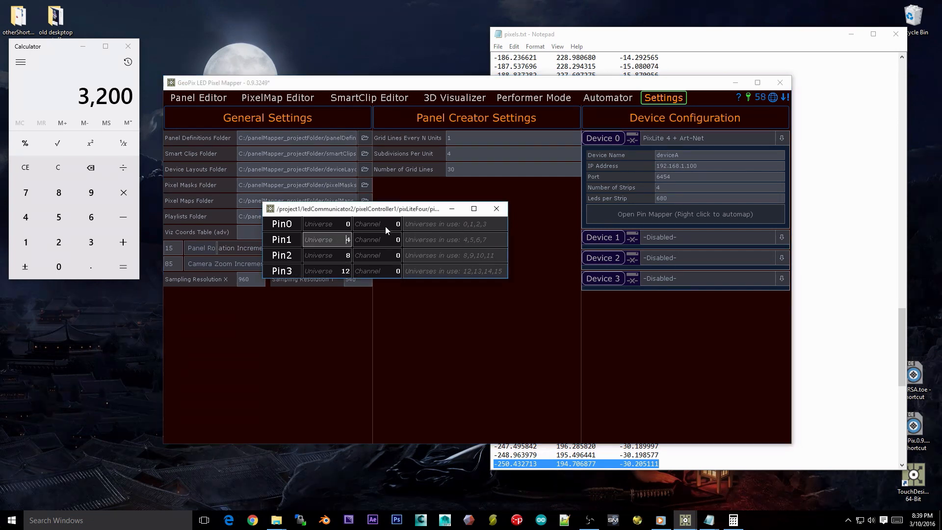
type("5")
key("Tab")
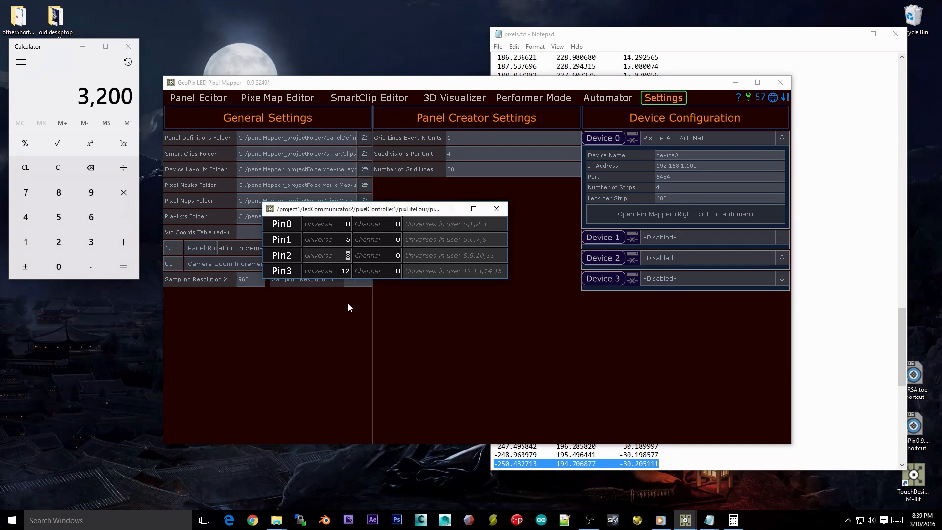
type("10")
key("Tab")
type("20")
key("Tab")
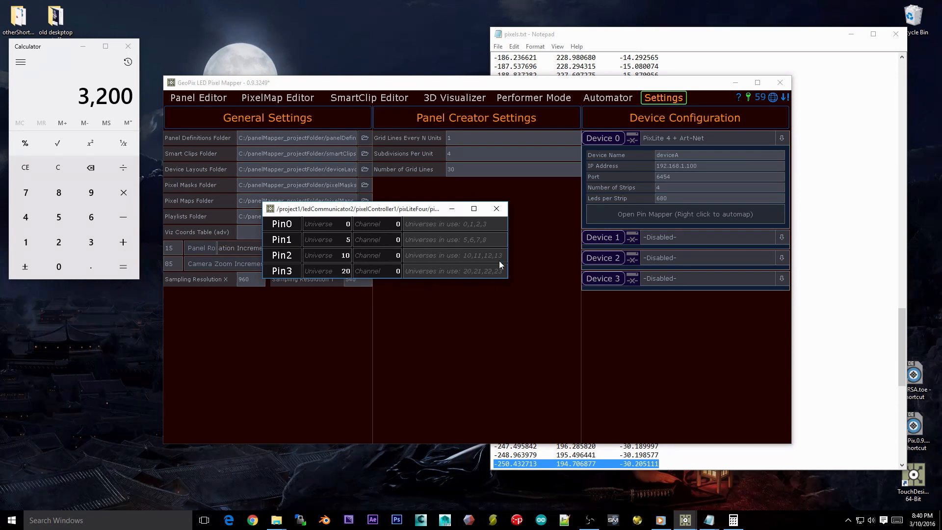
Step: Try channel 15 as Pin1's starting channel and reset it to 0
left_click(378, 237)
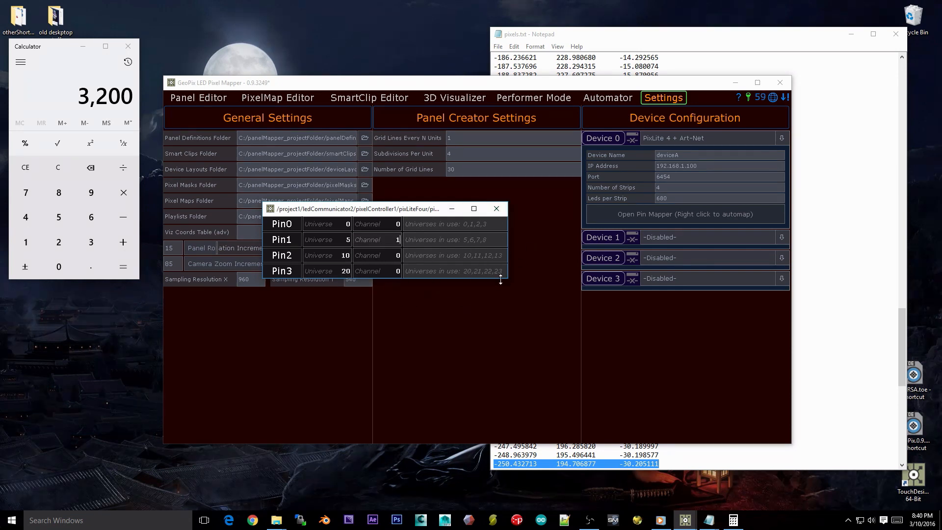
type("15")
key("Return")
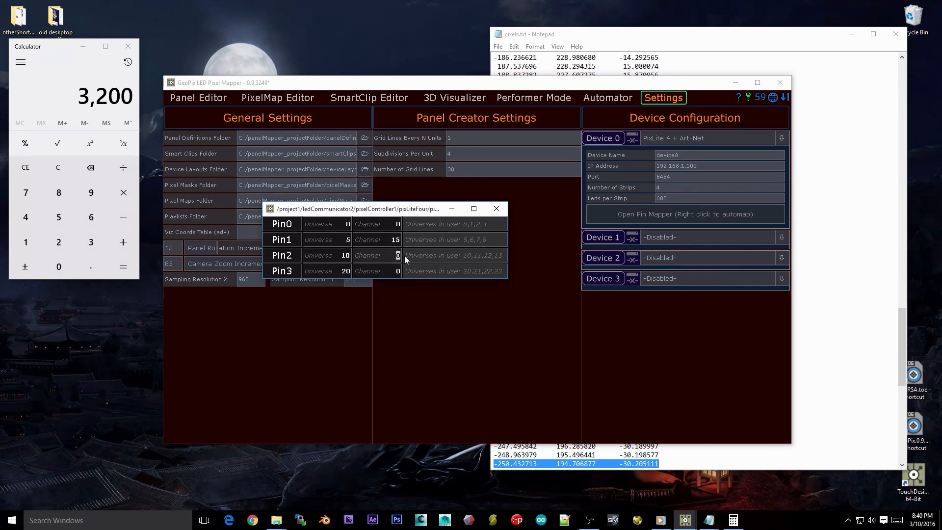
left_click(389, 239)
type("0")
key("Return")
Step: Review the Universe fields of Pin2 and Pin1 in the Pin Mapper
left_click(316, 255)
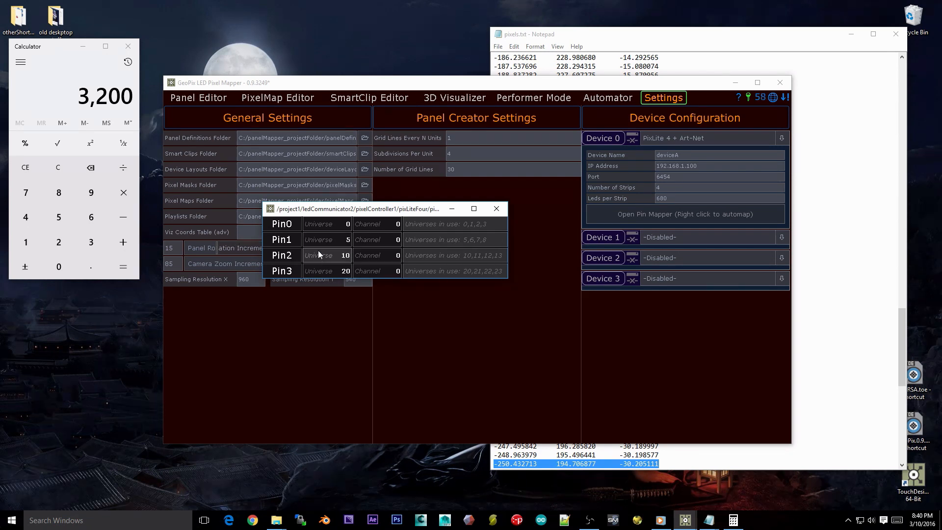
double_click(349, 255)
left_click(345, 241)
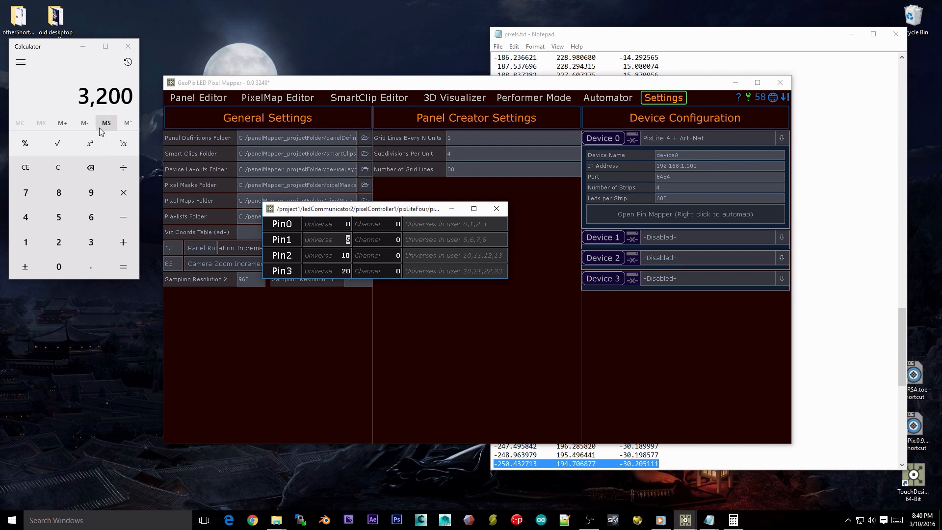
Step: Close the Calculator, the Pin Mapper and the Notepad window, leaving only the Settings page open
left_click_drag(61, 42, 56, 100)
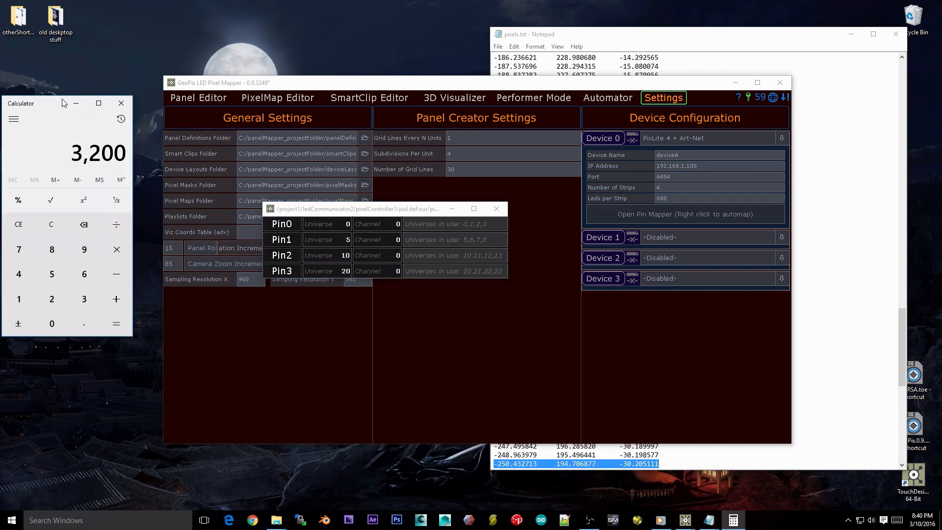
left_click(121, 105)
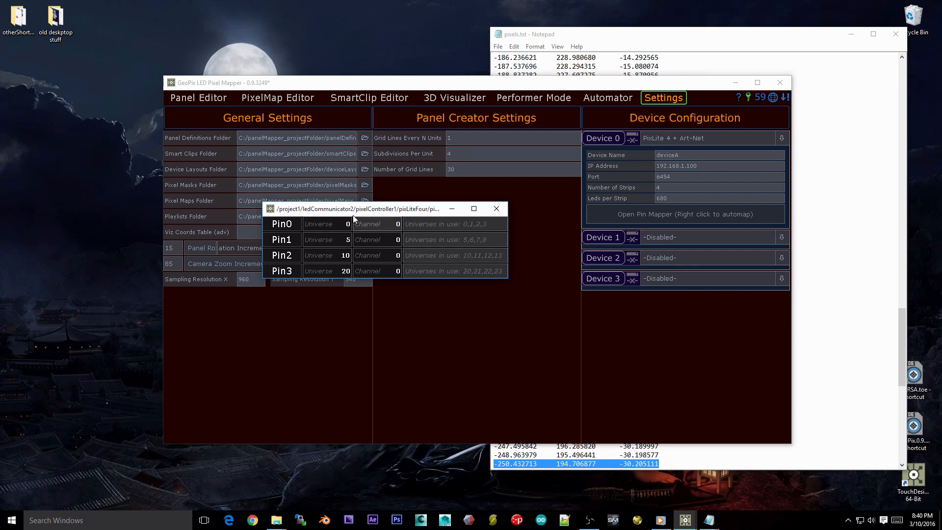
left_click_drag(339, 211, 421, 338)
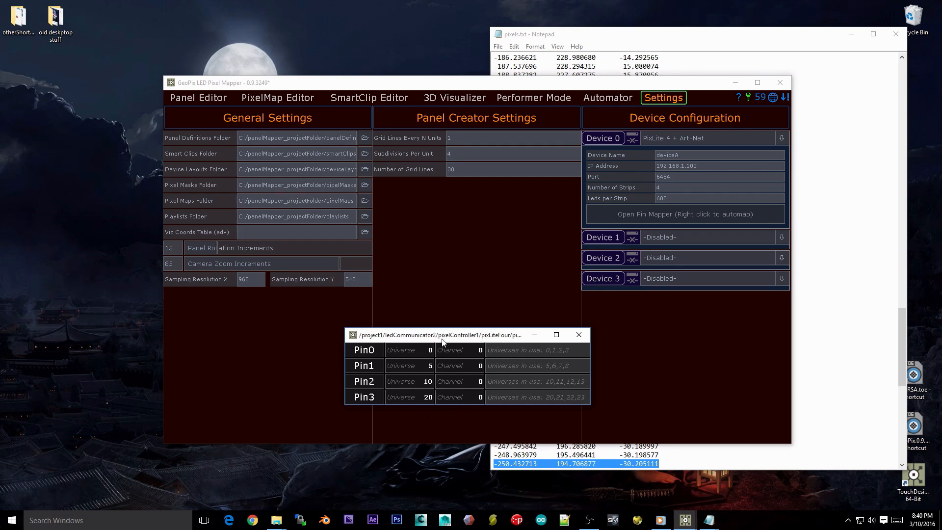
left_click_drag(442, 342, 430, 344)
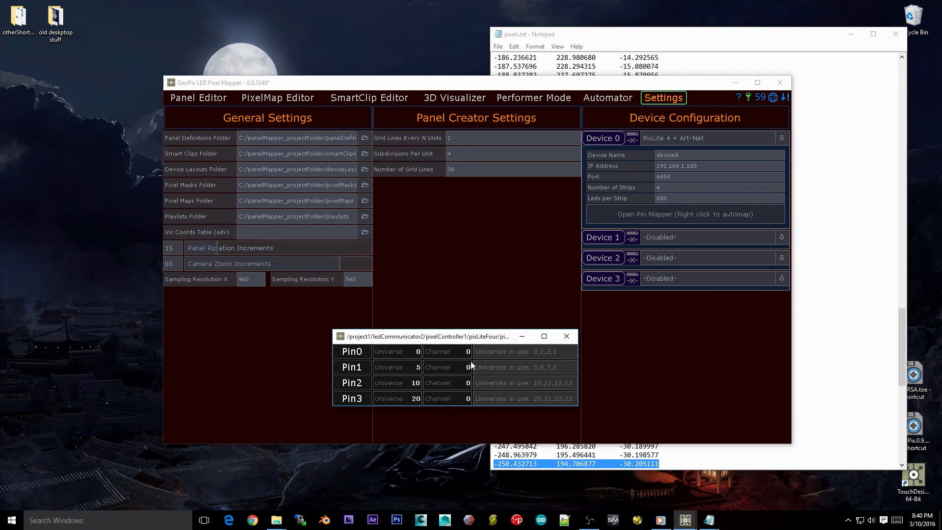
mouse_move(465, 336)
left_mouse_down()
mouse_move(525, 338)
mouse_move(472, 342)
left_mouse_up()
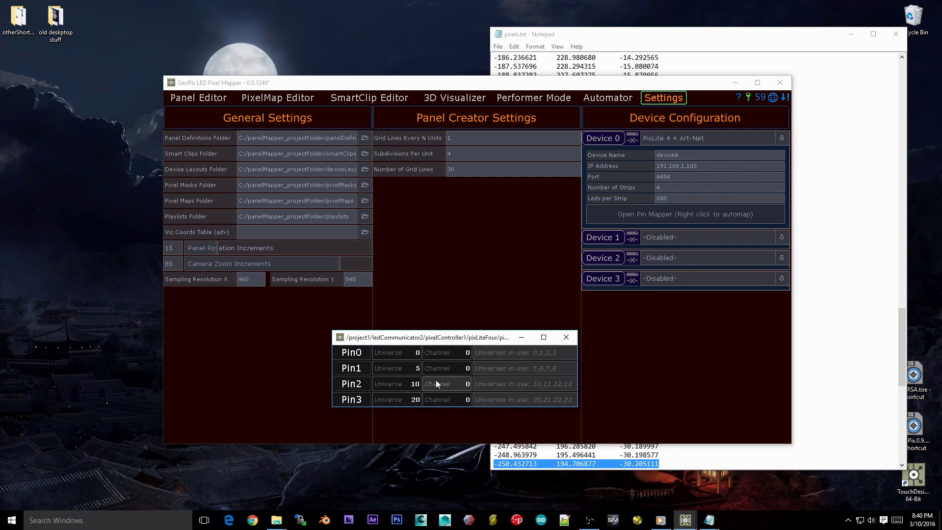
mouse_move(402, 333)
left_mouse_down()
mouse_move(437, 234)
mouse_move(402, 334)
left_mouse_up()
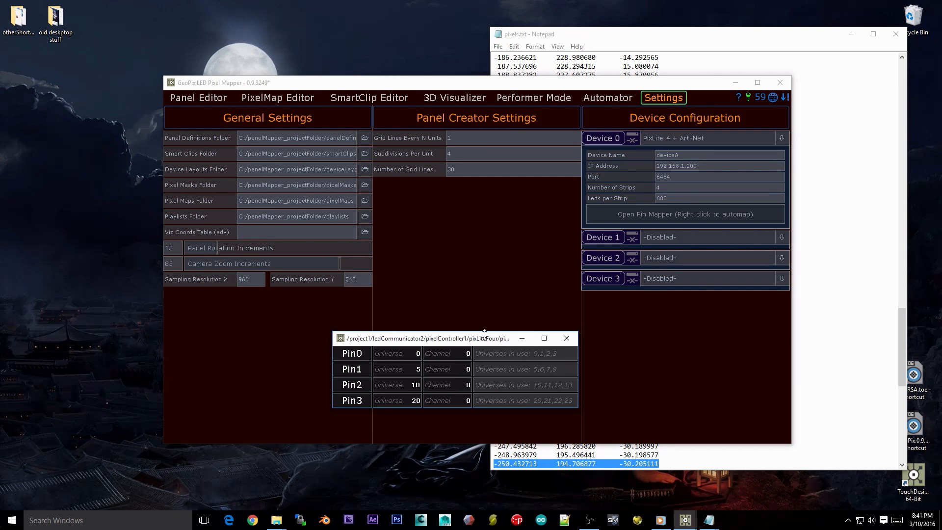
mouse_move(484, 338)
left_mouse_down()
mouse_move(481, 308)
mouse_move(482, 333)
left_mouse_up()
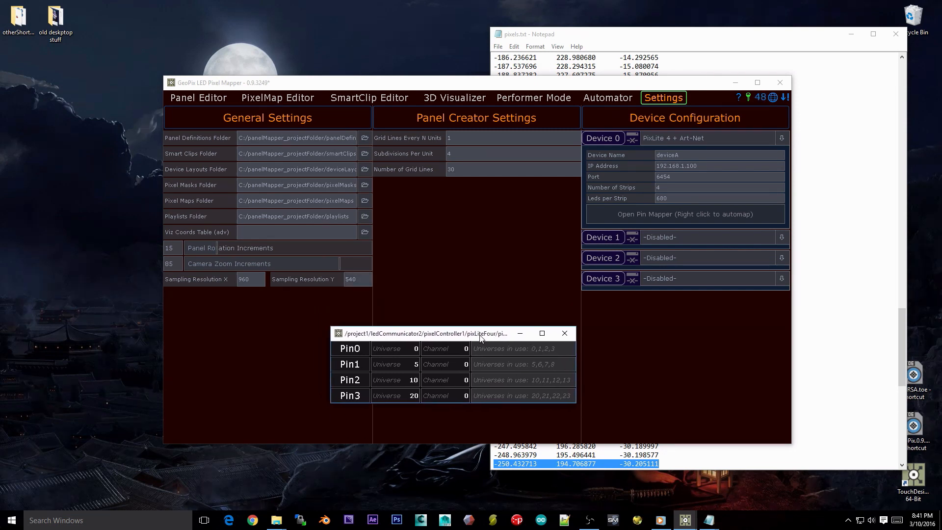
left_click(565, 333)
left_click(760, 206)
left_click(895, 35)
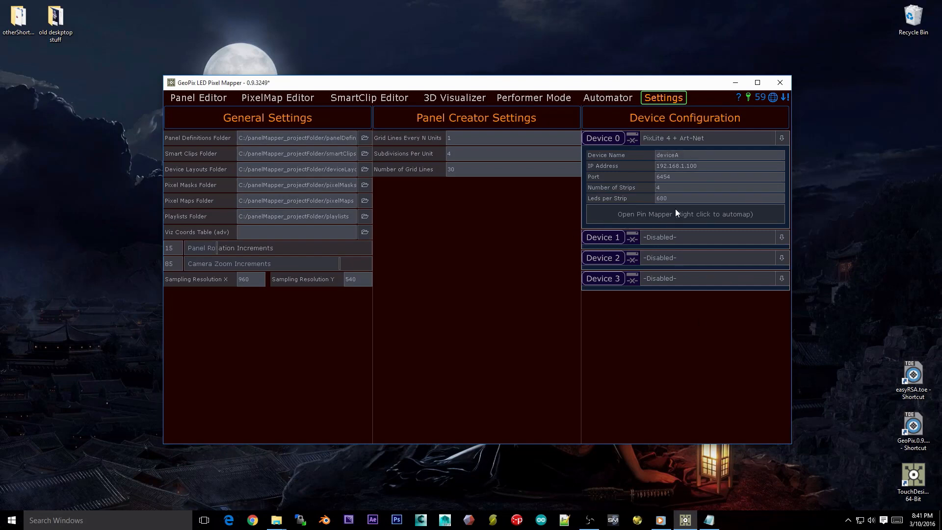
Step: View Device 0's strips in the PixelMap Editor and return to the Settings page
mouse_move(616, 85)
left_mouse_down()
mouse_move(600, 83)
mouse_move(620, 84)
left_mouse_up()
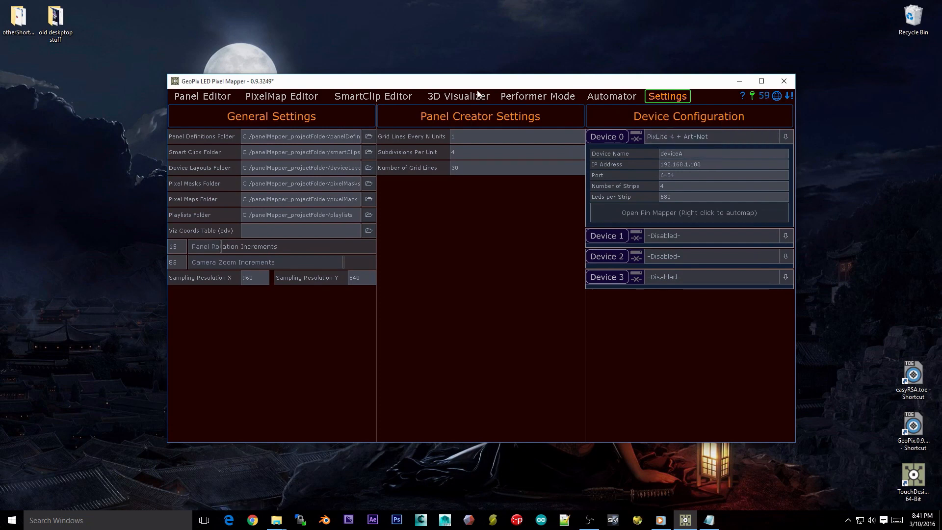
left_click(296, 97)
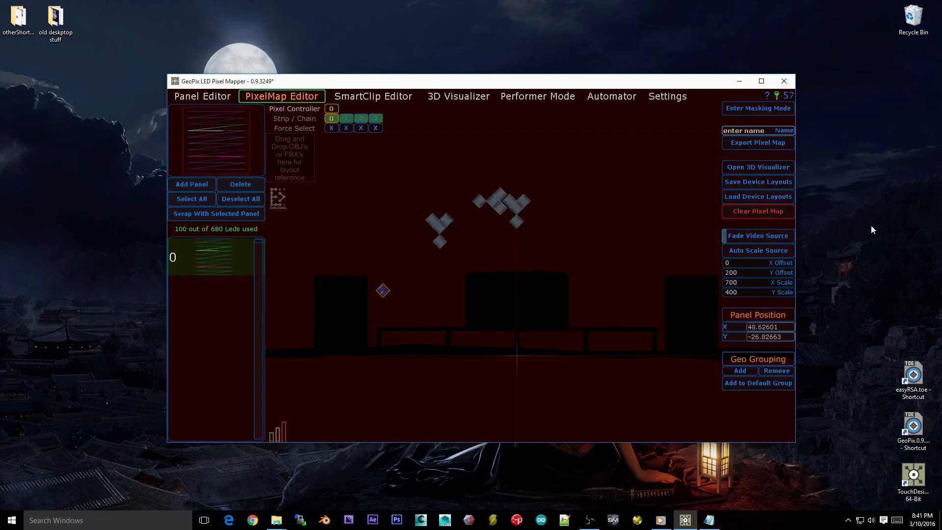
left_click(650, 96)
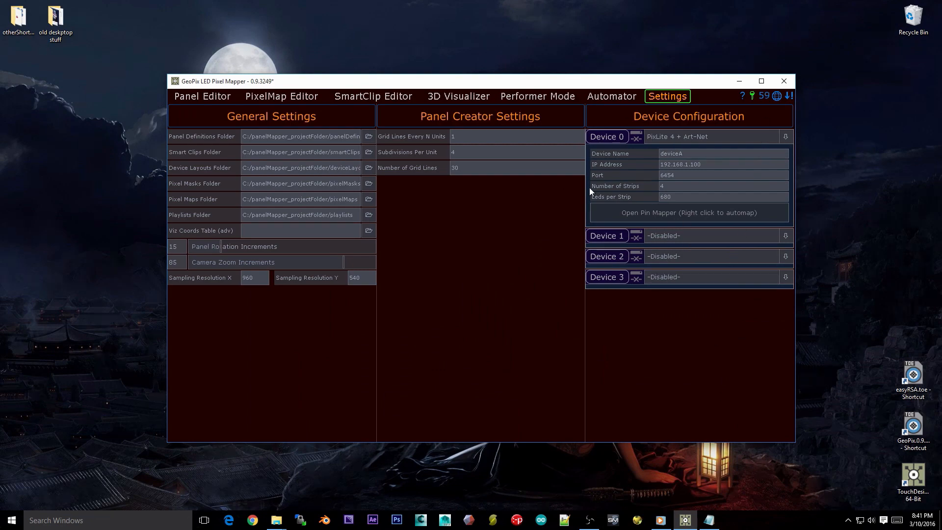
Step: Open the help text for the Settings page, look through its descriptions and close it
left_click_drag(685, 81, 642, 76)
left_click(699, 91)
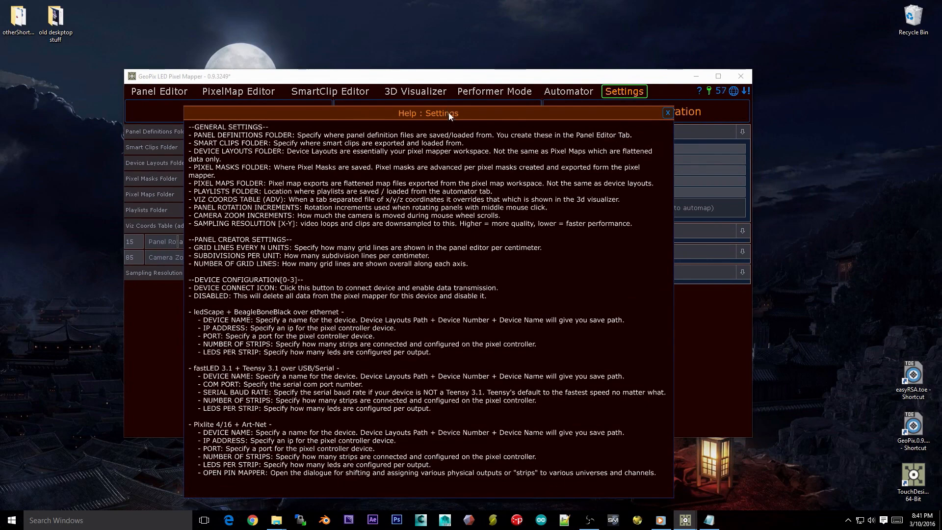
left_click_drag(448, 113, 285, 66)
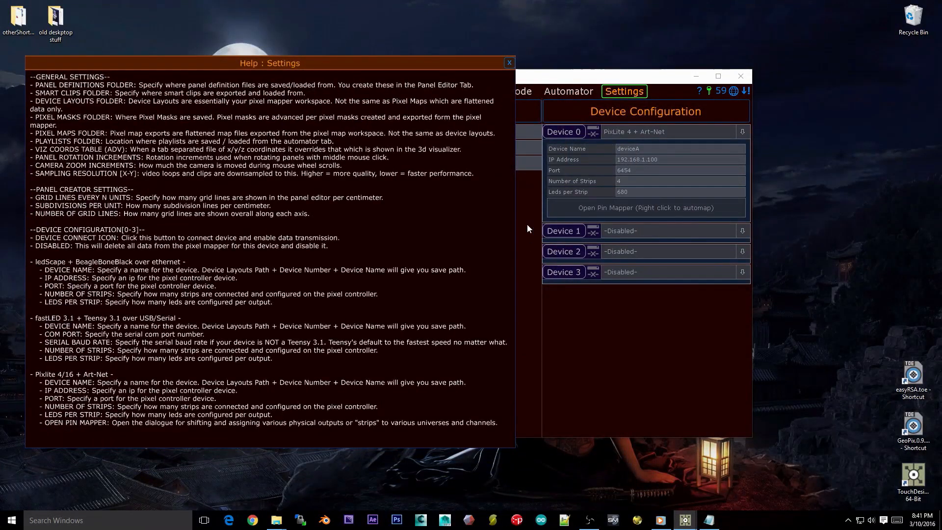
left_click(510, 65)
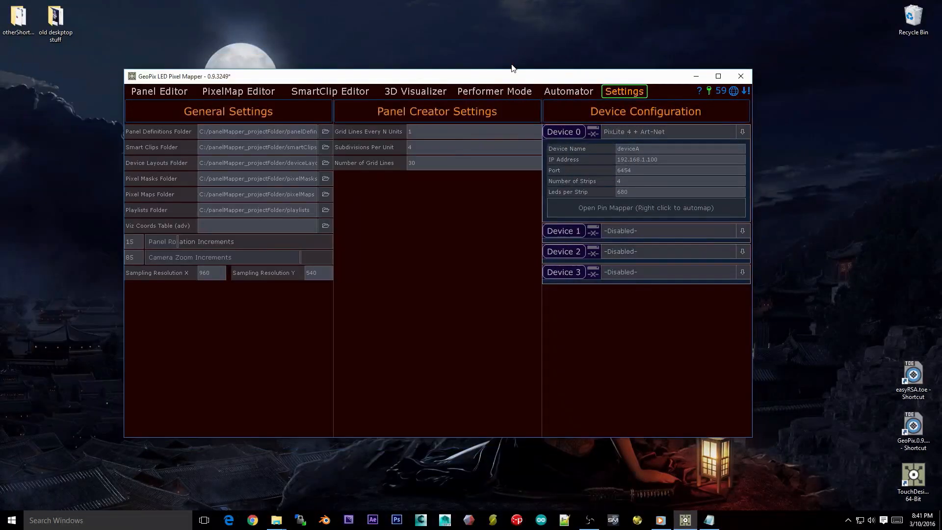
Step: Open the GeoPix Activation Manager and examine its Key and Activation fields
left_click(709, 91)
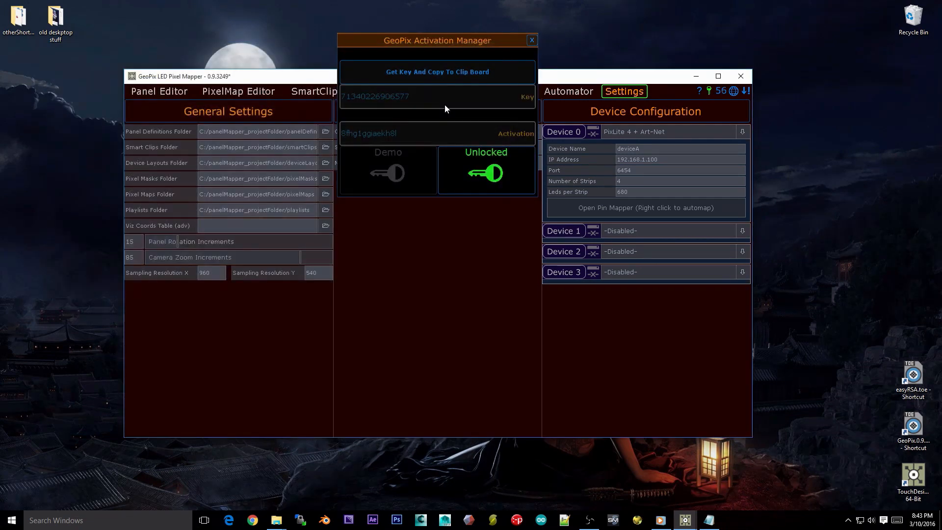
left_click_drag(452, 107, 240, 93)
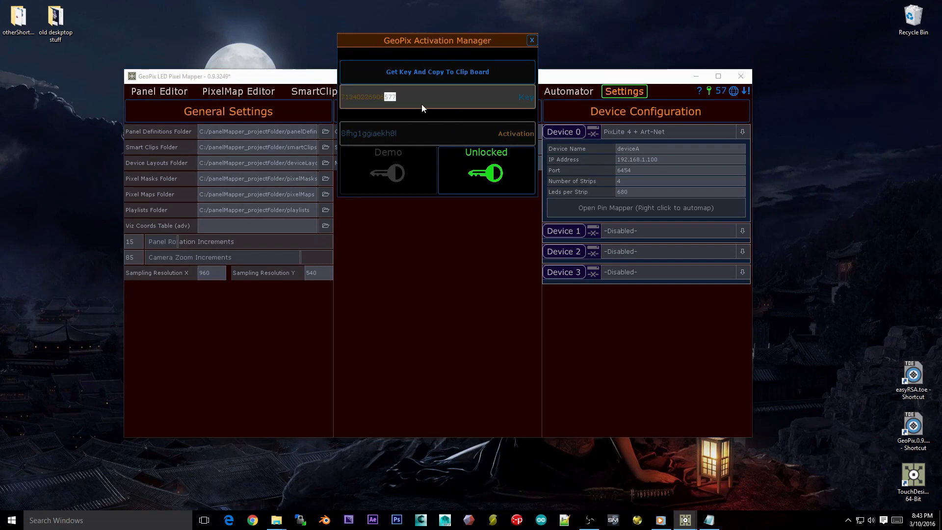
left_click_drag(422, 104, 328, 103)
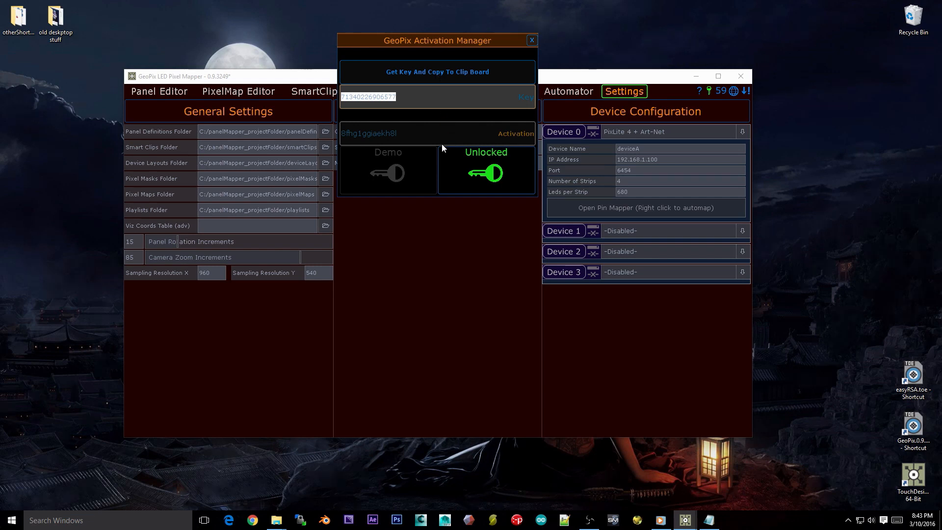
left_click(454, 137)
left_click(411, 132)
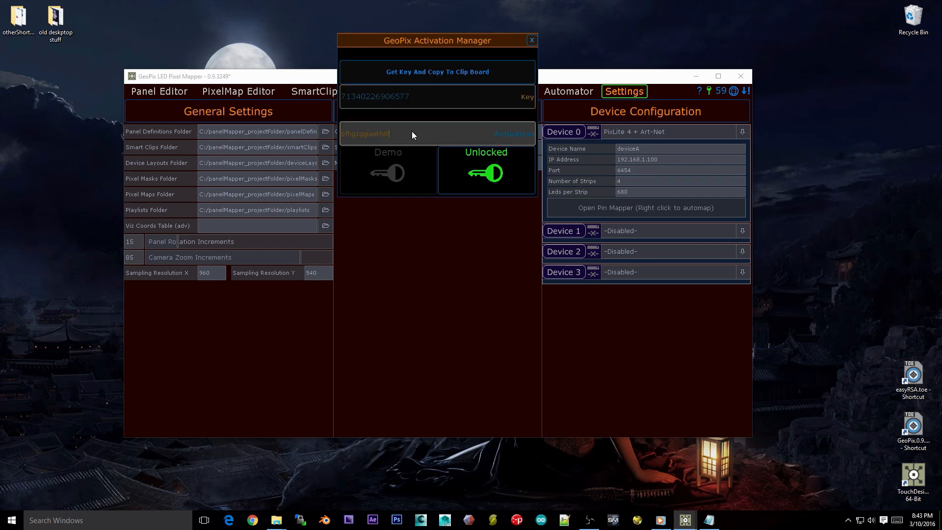
Step: Highlight the activation code in the Activation Manager and close the dialog
left_click_drag(411, 132, 342, 128)
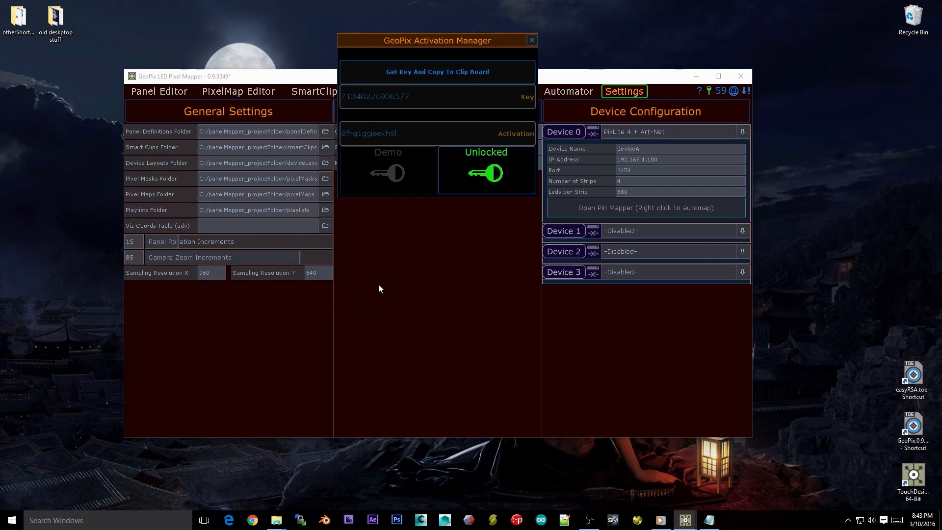
left_click(532, 39)
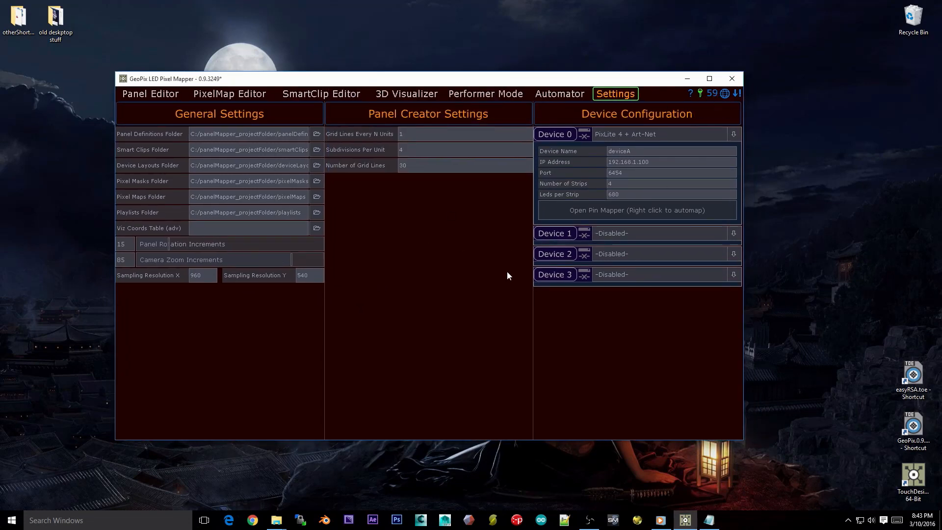
Step: Open the GeoPix _SOFTWARE folder in File Explorer and point out its .toe, config.txt and key files
left_click(277, 519)
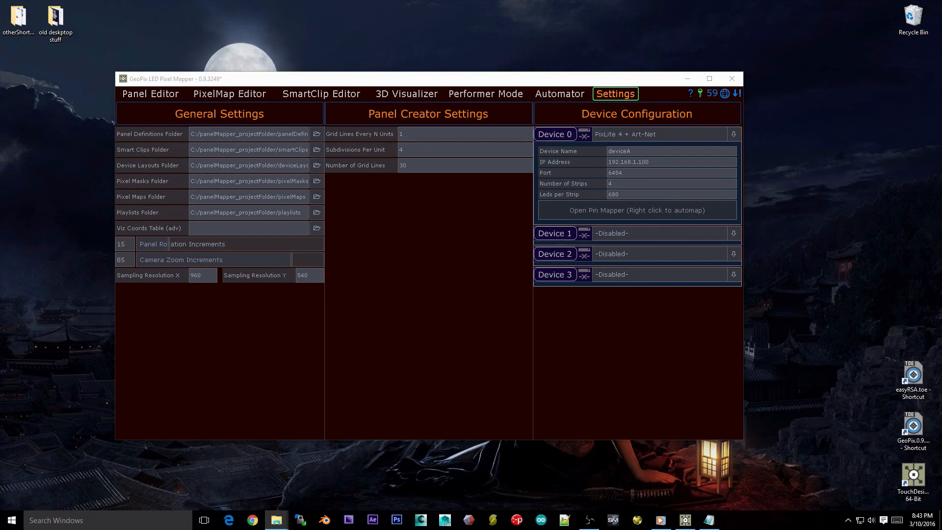
key("super+e")
left_click(408, 195)
left_click_drag(494, 57, 941, 95)
left_click_drag(941, 202, 382, 174)
left_click(341, 296)
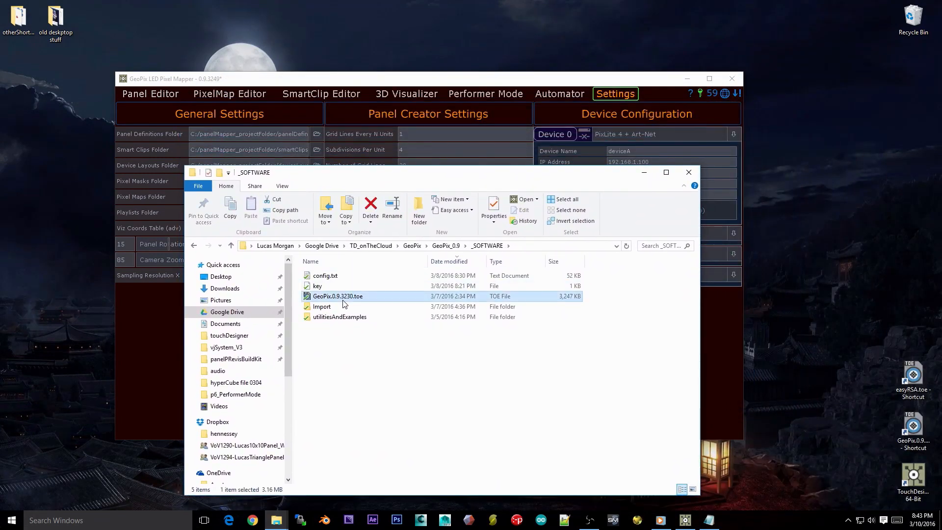
left_click(343, 276)
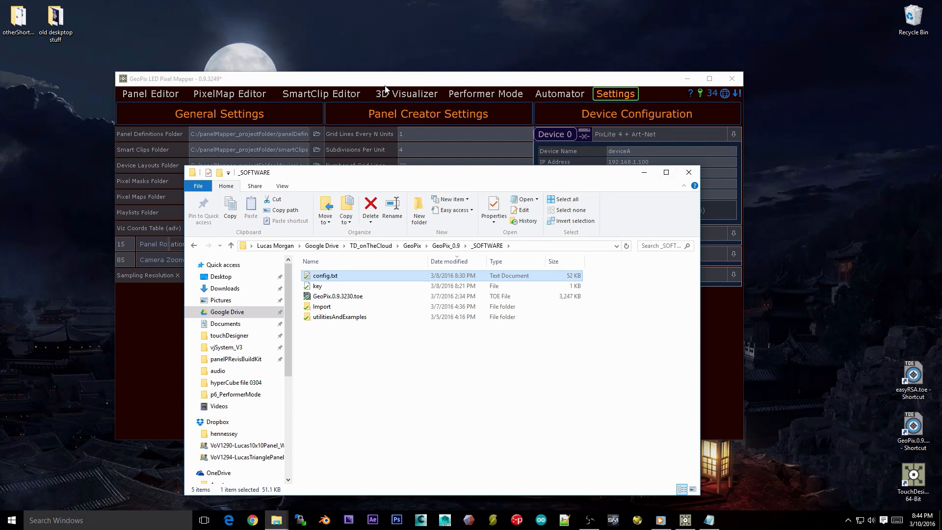
left_click(321, 287)
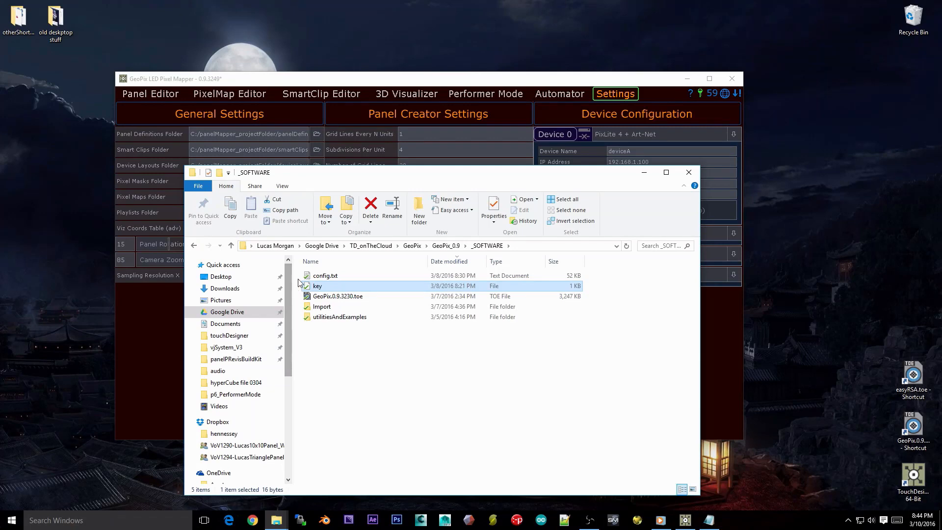
Step: Reopen the Activation Manager, bring it to the middle of the GeoPix window, highlight the Activation field and close it
left_click(700, 93)
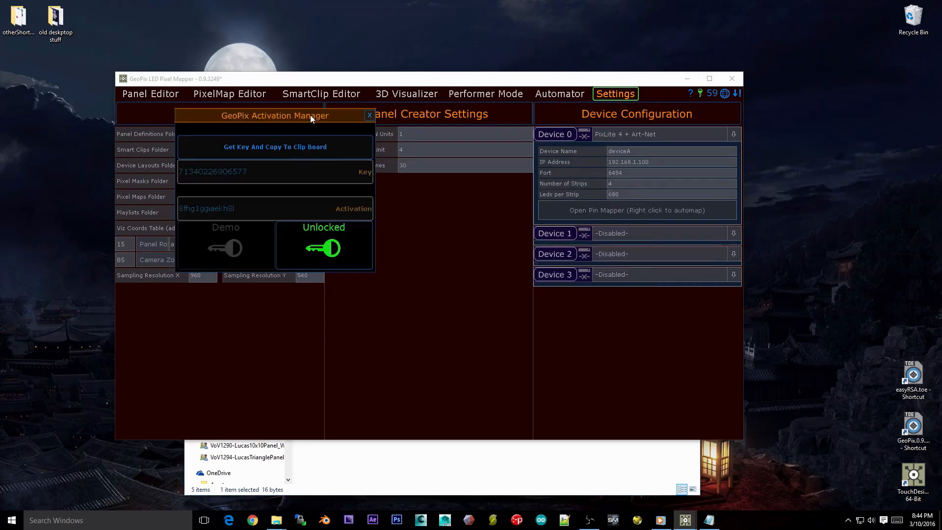
left_click_drag(310, 115, 429, 217)
left_click(413, 310)
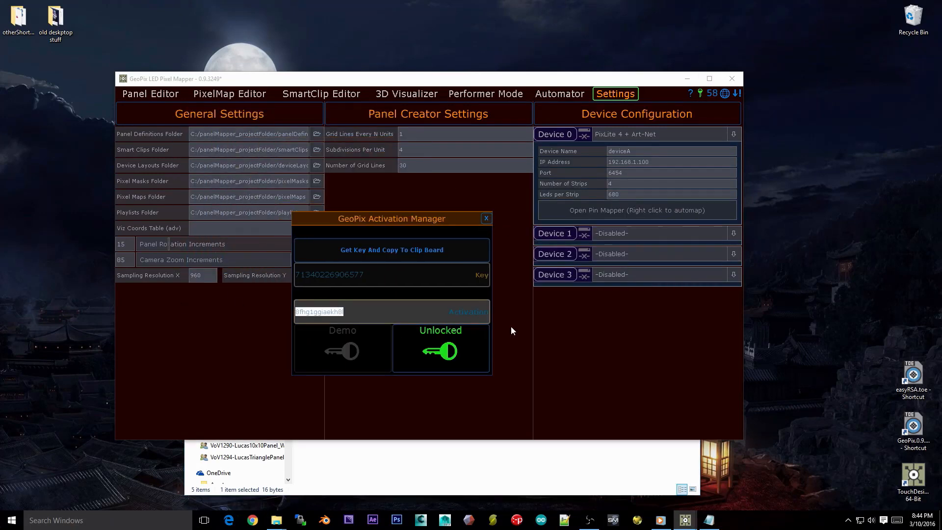
left_click(487, 218)
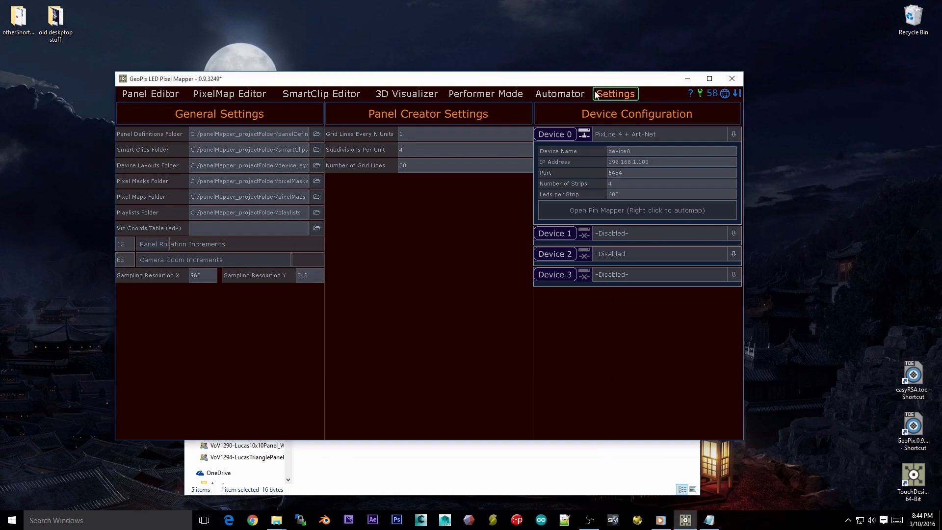
Step: Move the GeoPix window higher on the desktop and dismiss the _SOFTWARE folder window
left_click_drag(600, 80, 608, 30)
left_click(575, 463)
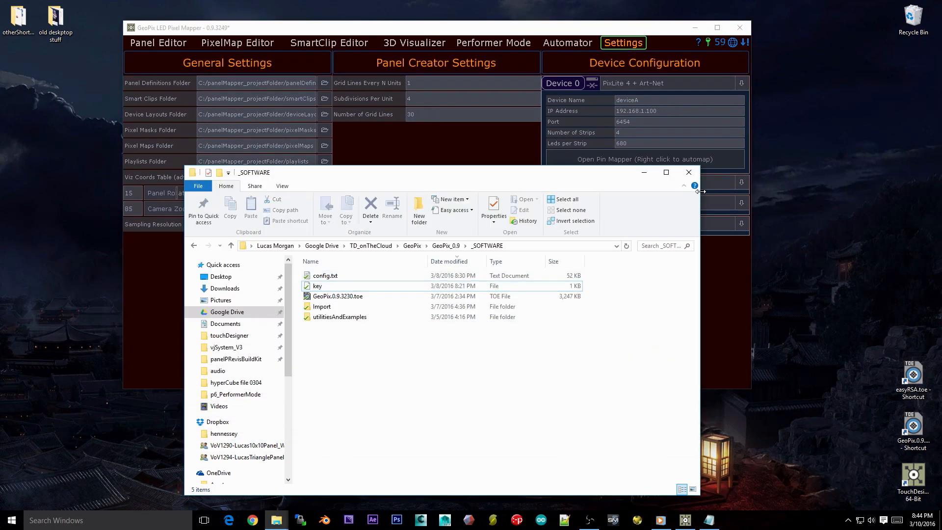
left_click(694, 162)
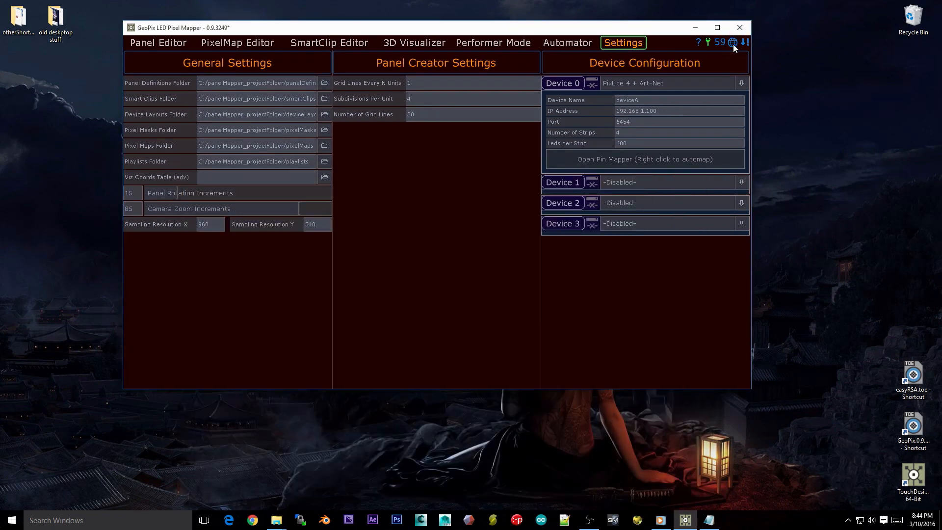
Step: Open the GeoPix Update Manager, place it clear of the settings to examine its version information and update check, and close it
left_click(746, 41)
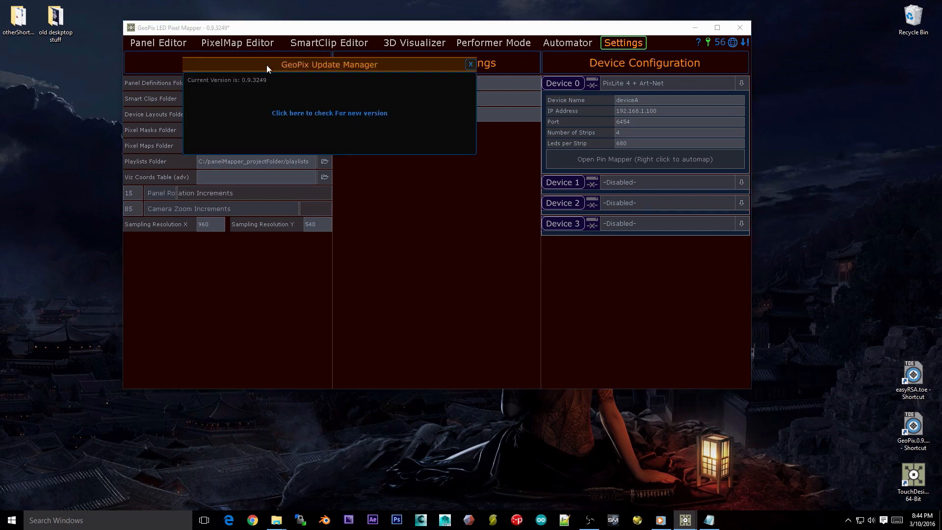
left_click_drag(266, 65, 372, 149)
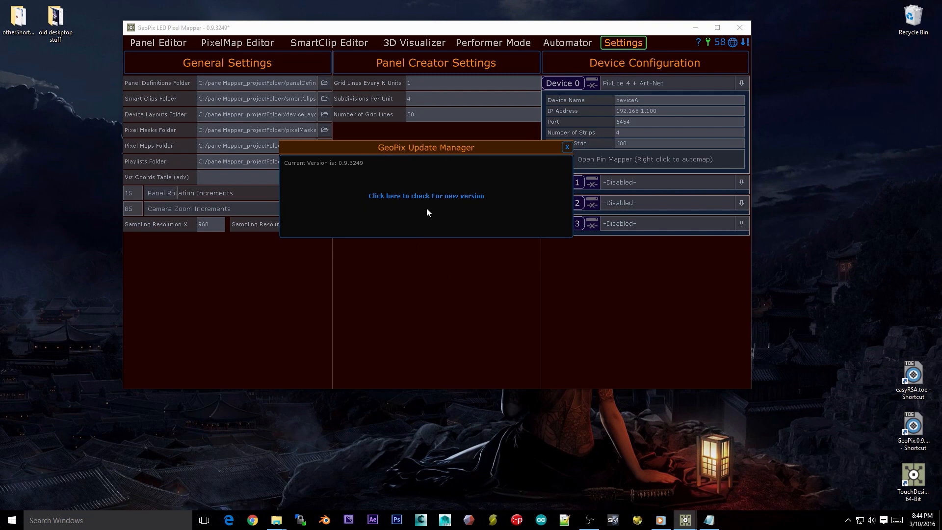
left_click_drag(408, 147, 404, 200)
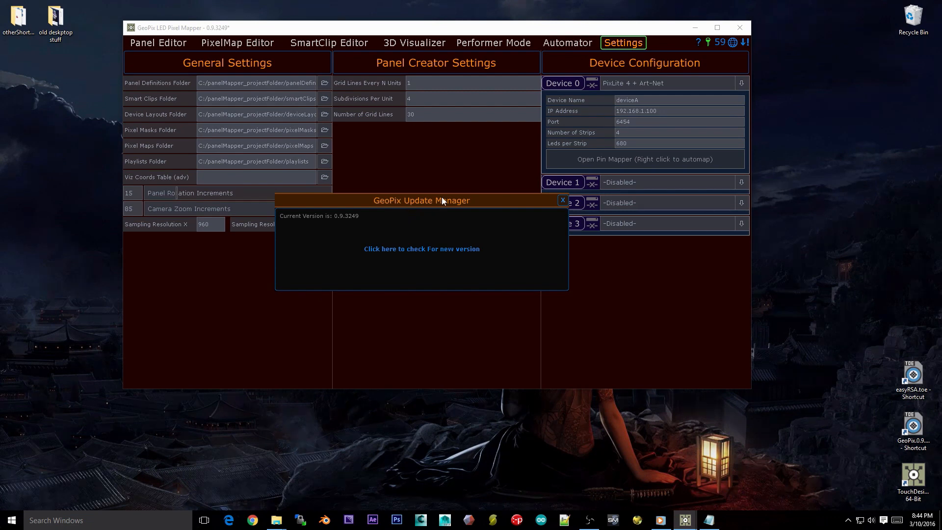
left_click_drag(442, 200, 456, 252)
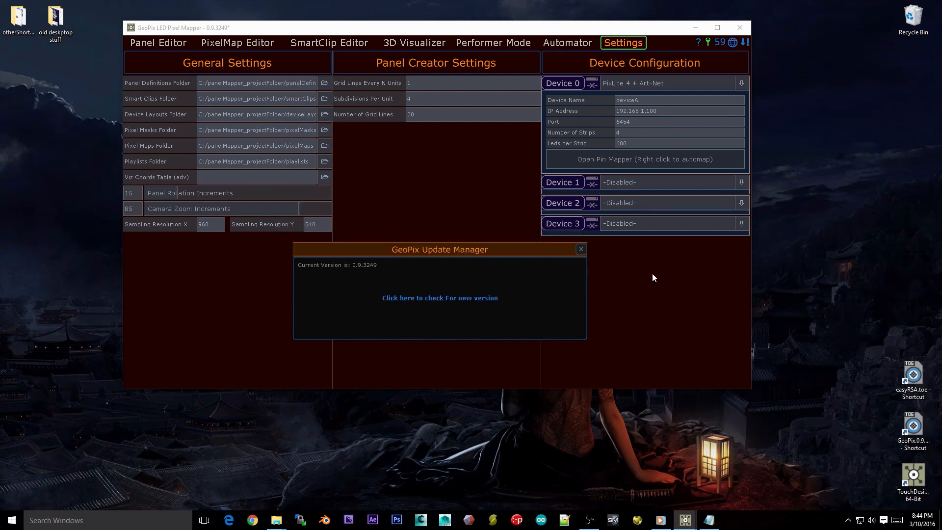
left_click(579, 250)
left_click(746, 42)
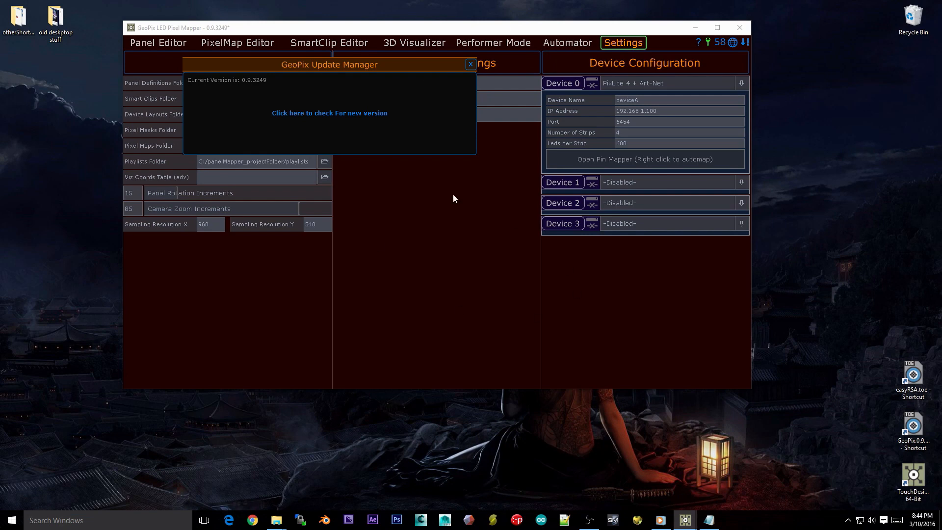
left_click_drag(439, 65, 524, 236)
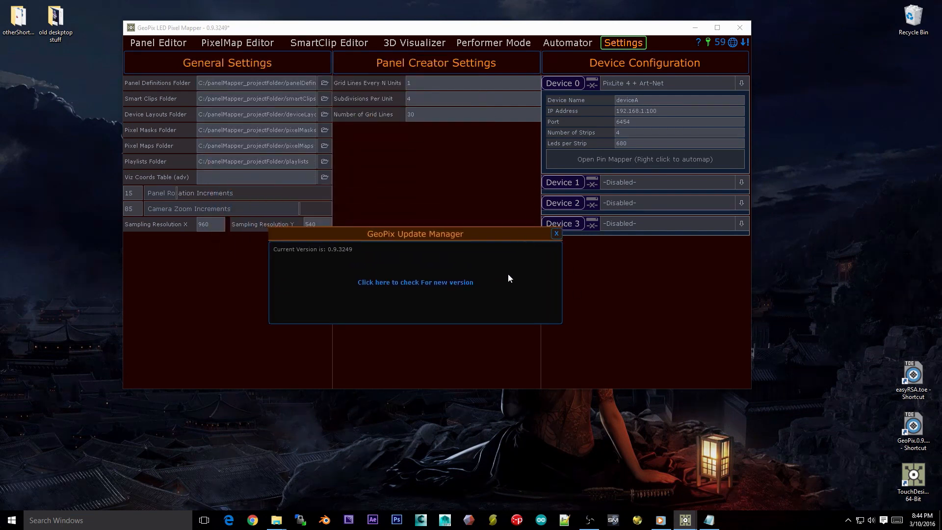
left_click(557, 235)
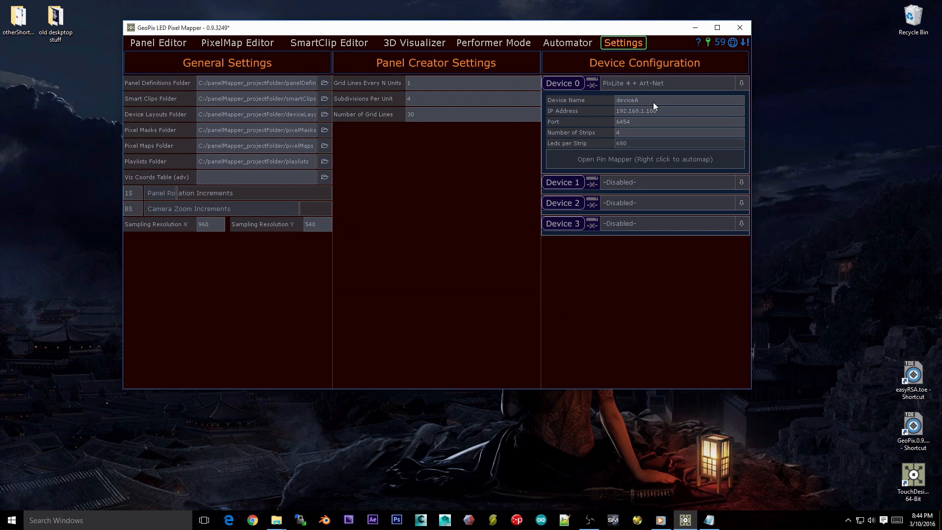
Step: Open the Enviral Design website in the browser from GeoPix and look at the home page's GeoPix Led Systems section
left_click(732, 43)
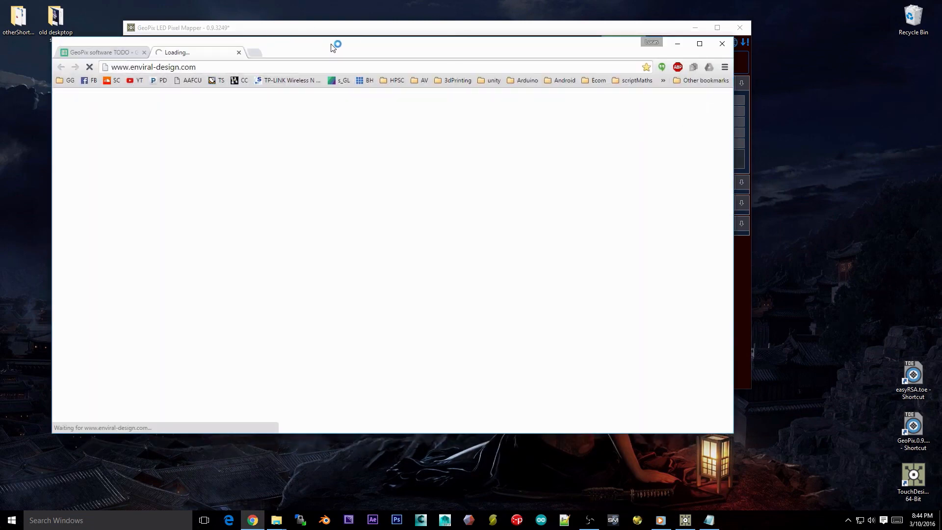
left_click_drag(332, 46, 390, 69)
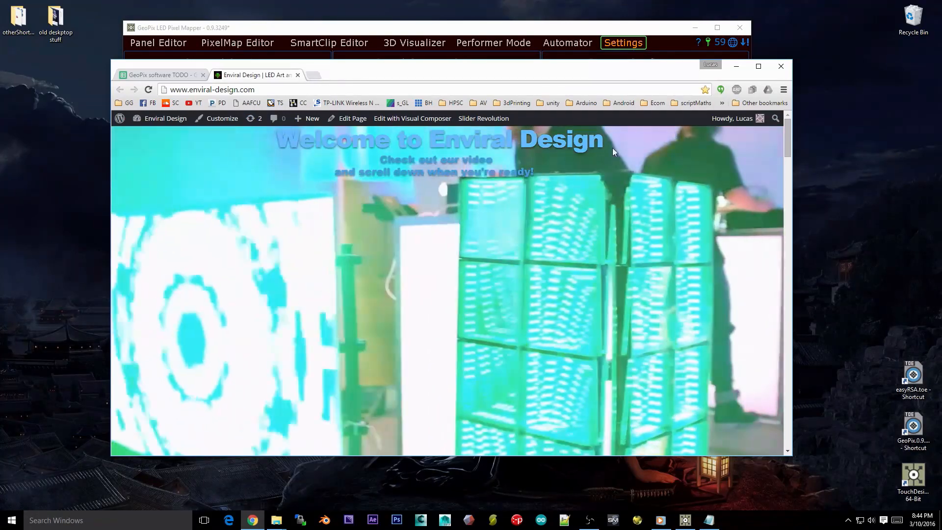
scroll(439, 309, "down", 5)
scroll(439, 309, "down", 3)
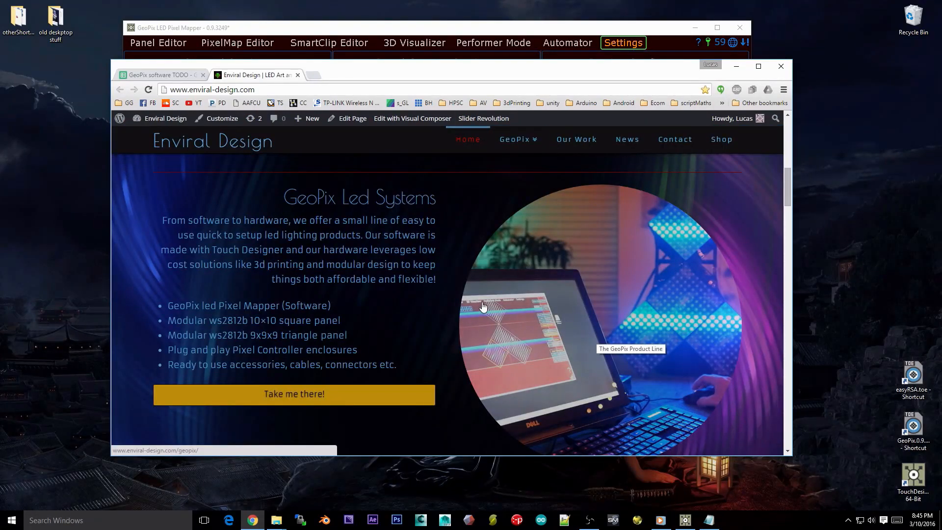
Step: Open the website's GeoPix page and look through its LED panel and pixel control sections
left_click(515, 139)
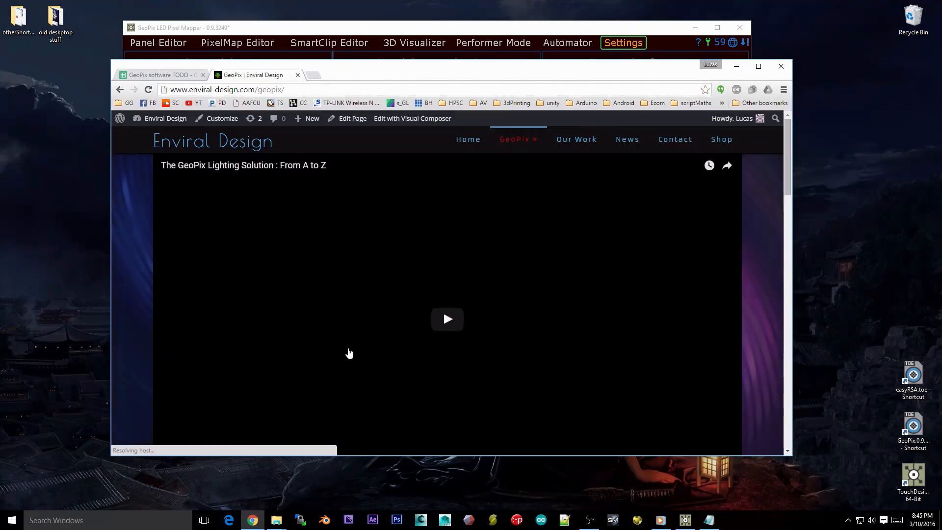
scroll(349, 343, "down", 15)
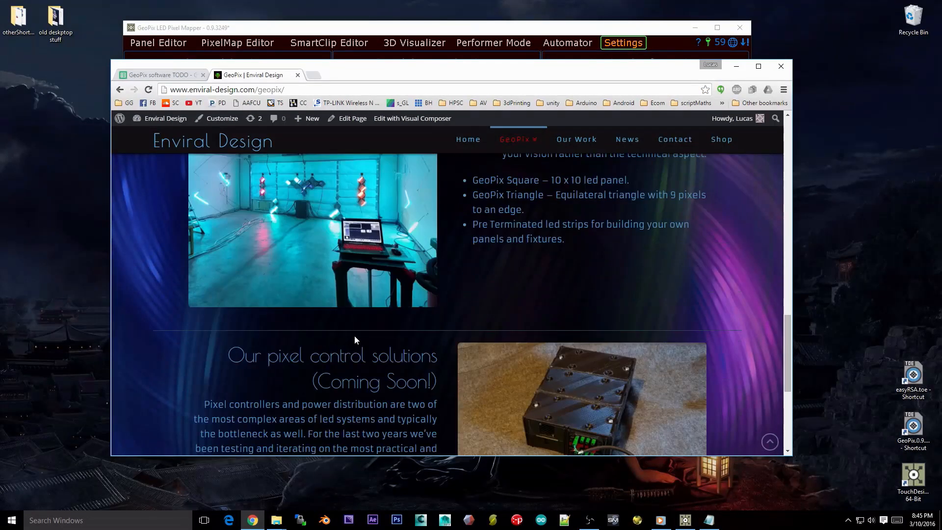
scroll(359, 336, "down", 3)
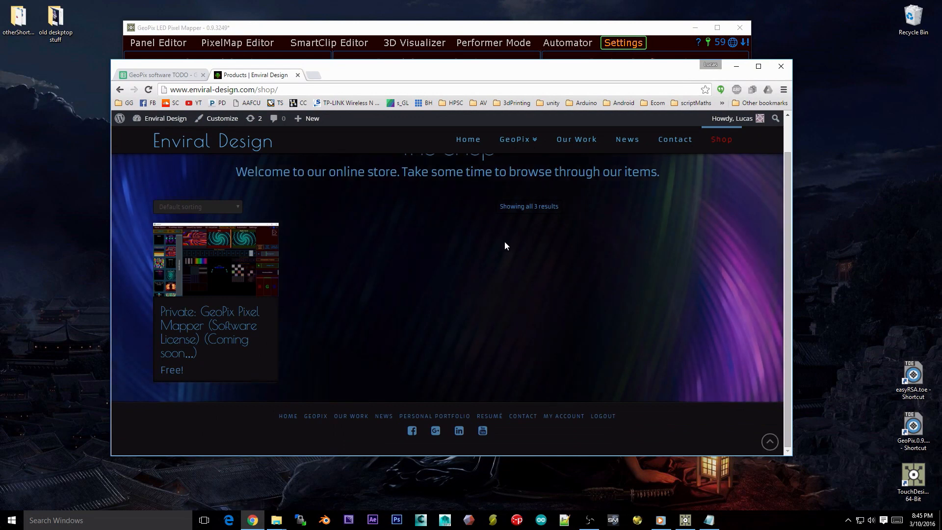
Step: Look over the GeoPix software license in the website's shop, request the Contact page and close the browser
scroll(511, 236, "up", 1)
mouse_move(256, 299)
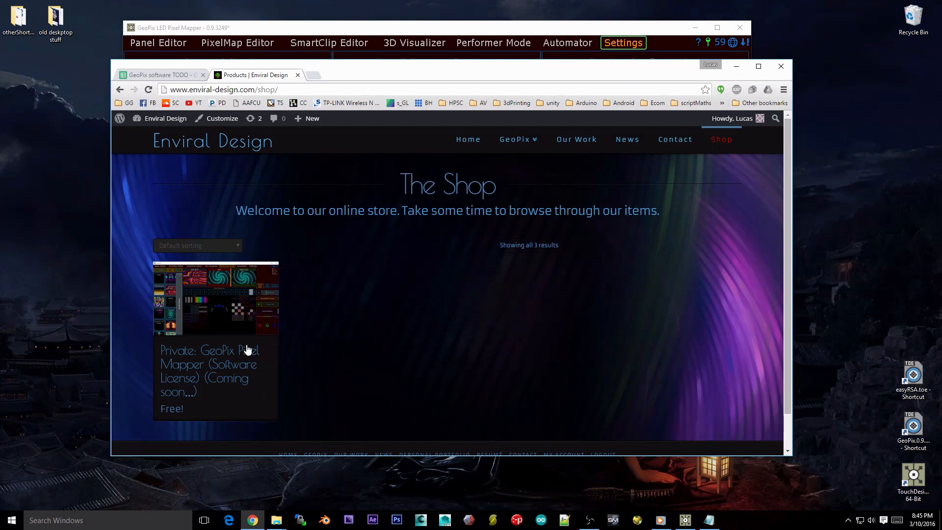
left_click(684, 142)
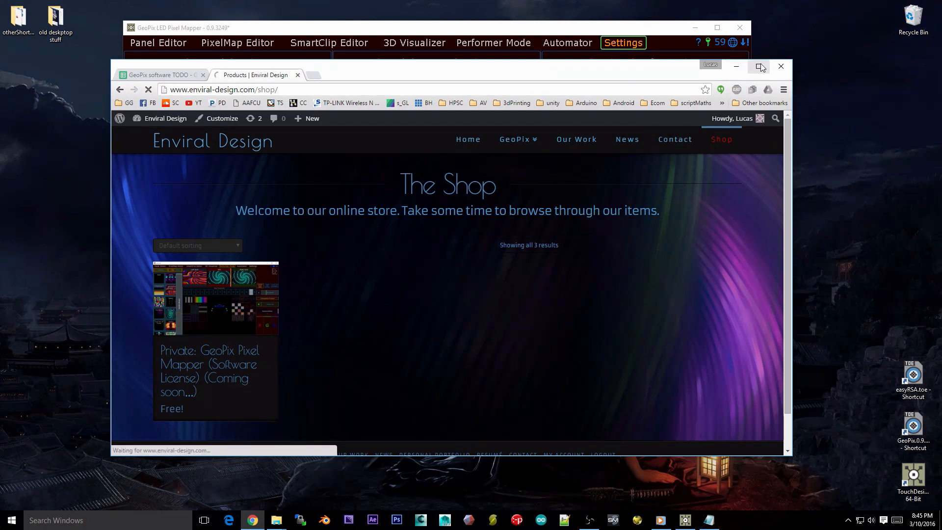
left_click(780, 67)
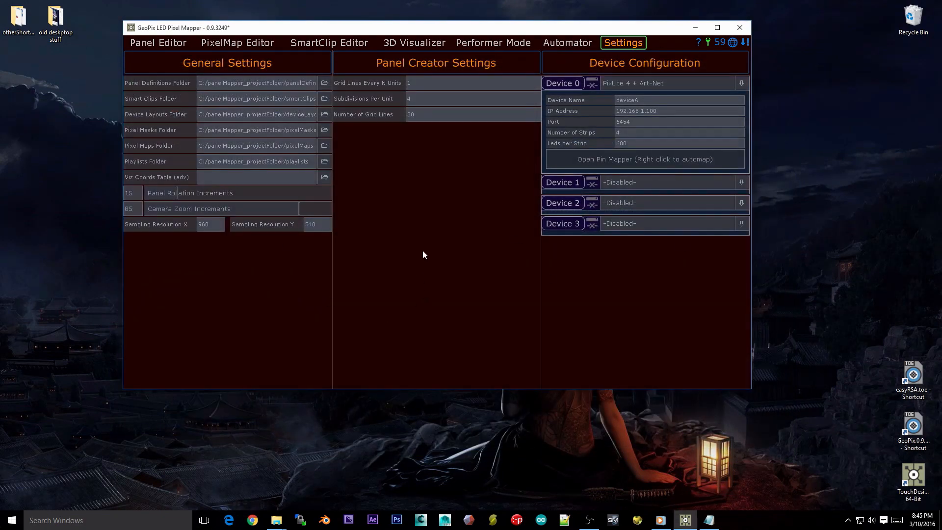